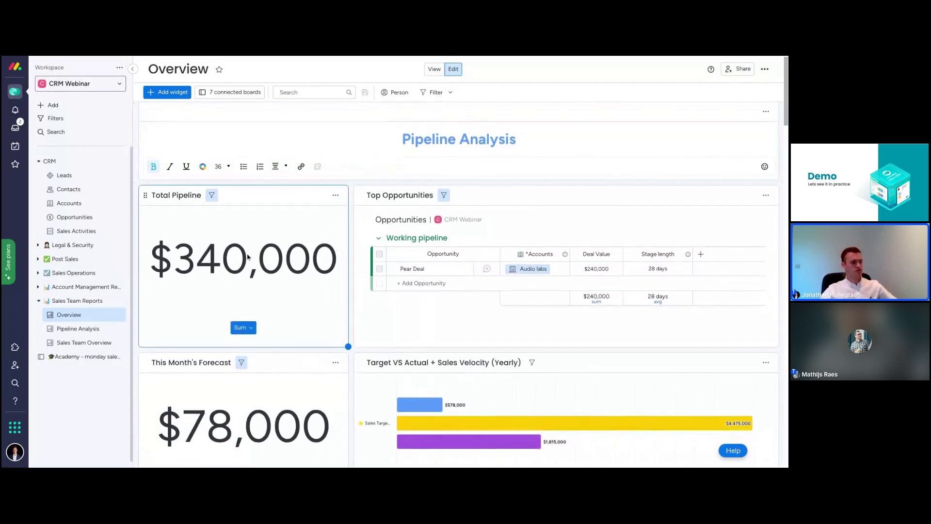
scroll(237, 251, "down", 1)
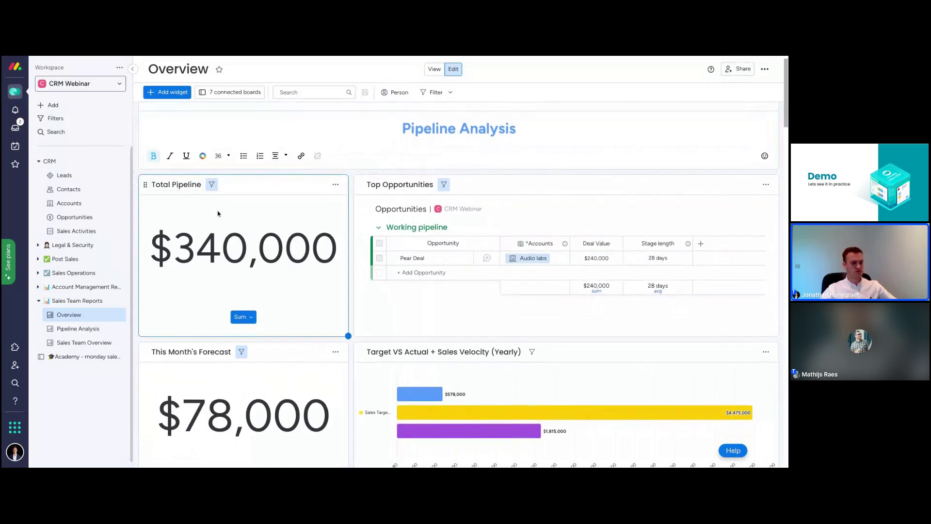
scroll(213, 405, "down", 1)
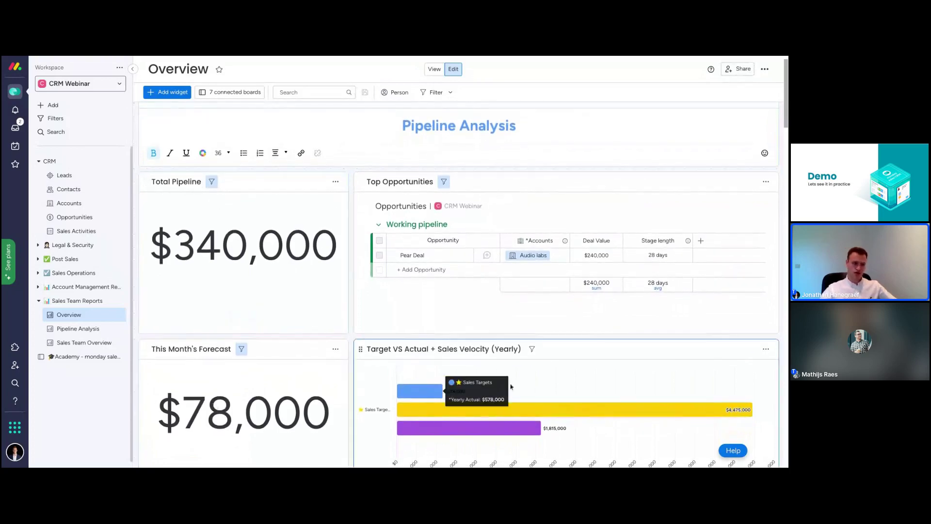
scroll(607, 367, "down", 1)
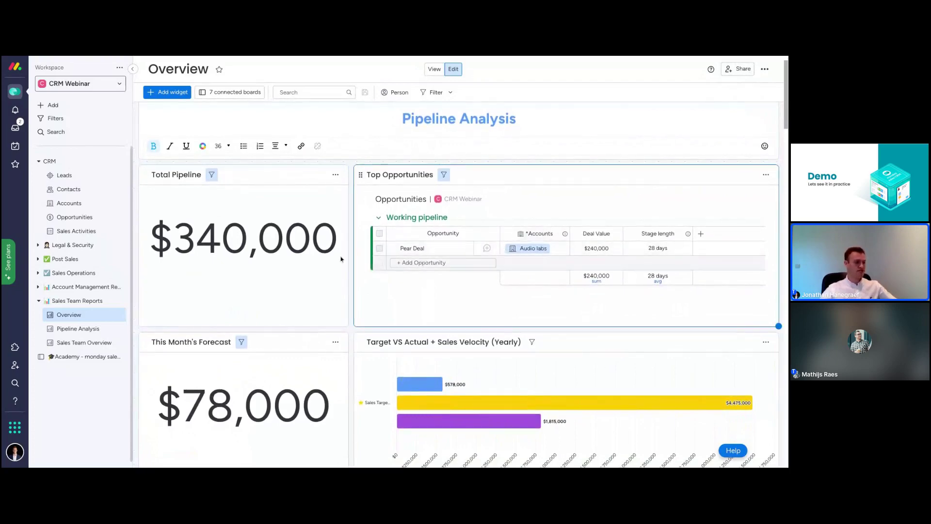
scroll(272, 255, "down", 7)
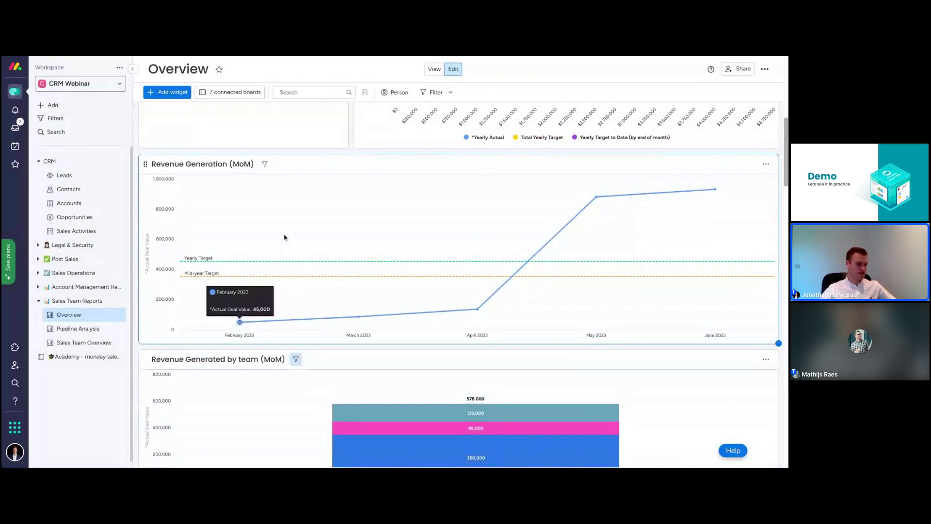
scroll(285, 237, "down", 1)
scroll(281, 242, "down", 2)
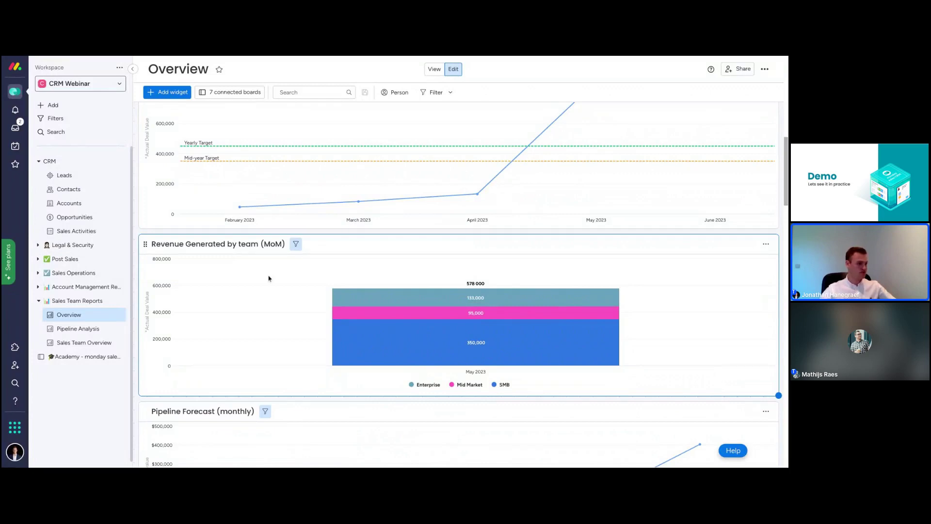
scroll(269, 278, "up", 1)
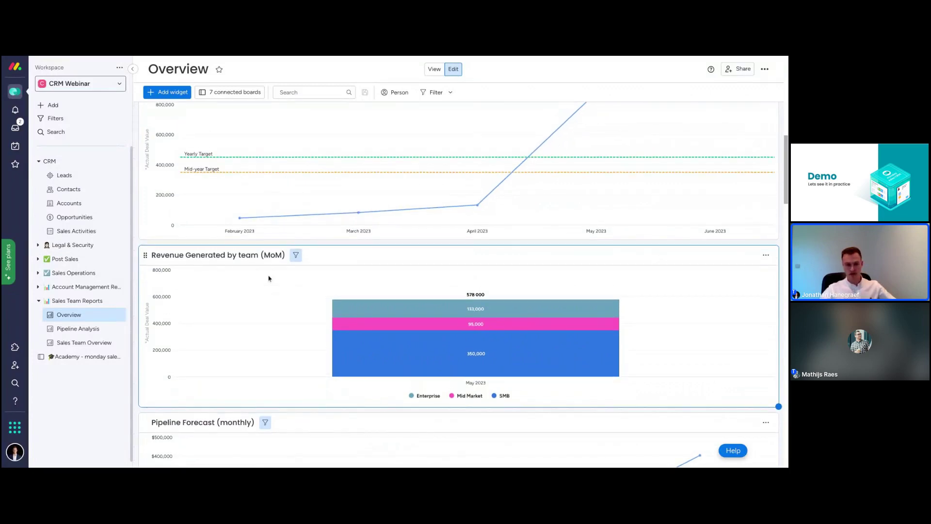
scroll(269, 278, "up", 1)
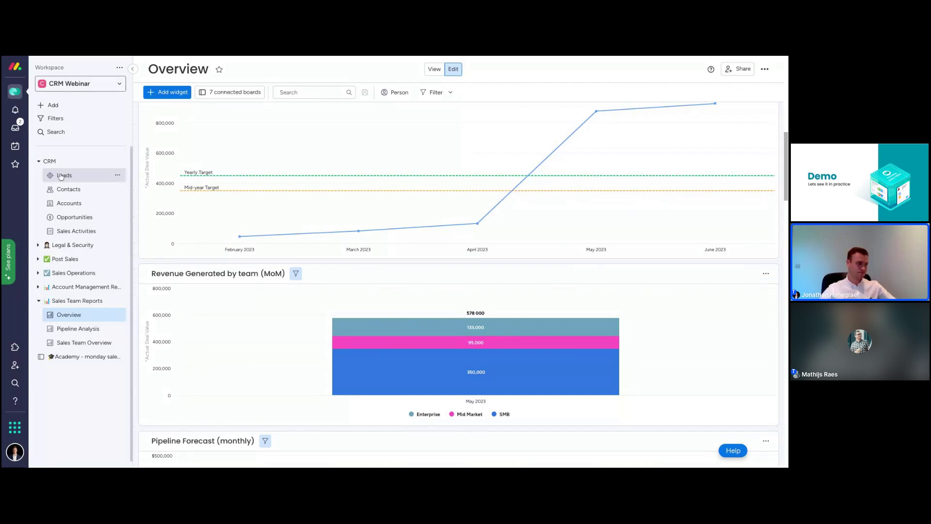
Step: Open the Leads board and scroll through its New Leads and Qualified leads groups
left_click(61, 175)
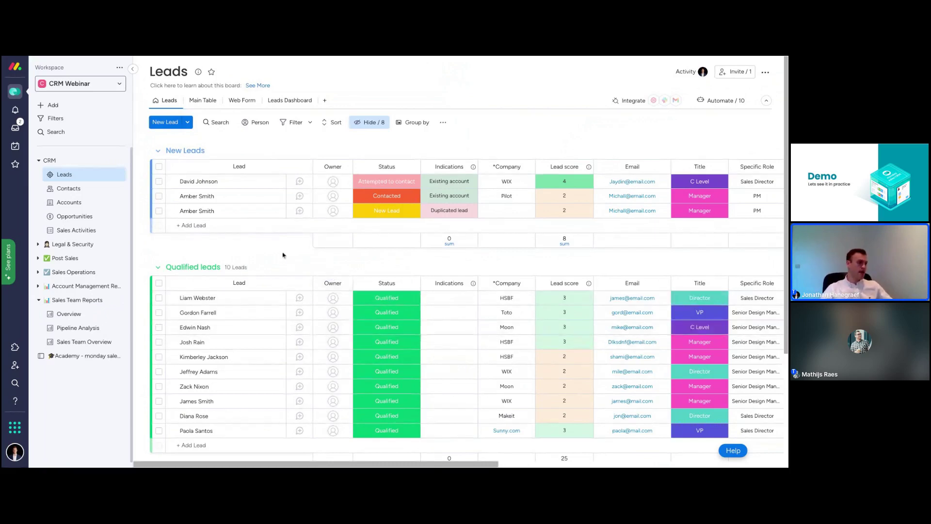
scroll(262, 253, "down", 1)
scroll(251, 255, "up", 1)
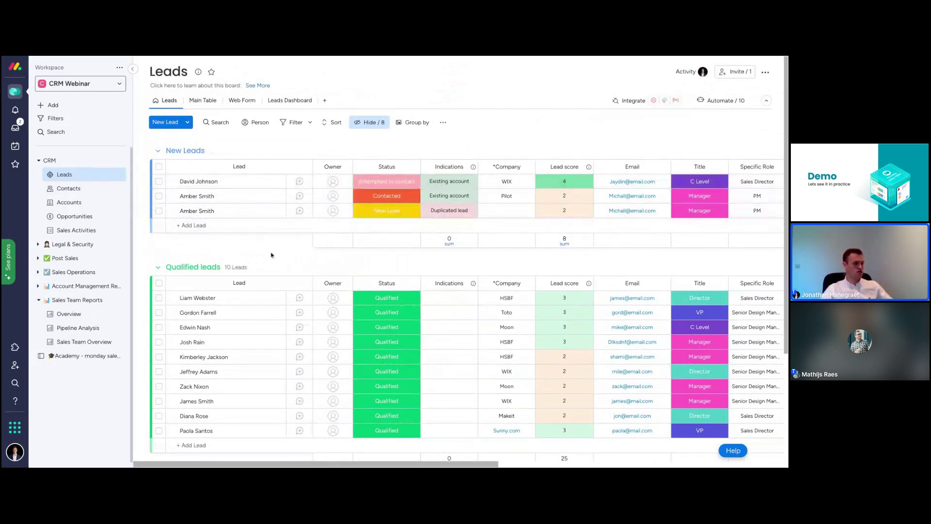
scroll(223, 343, "down", 5)
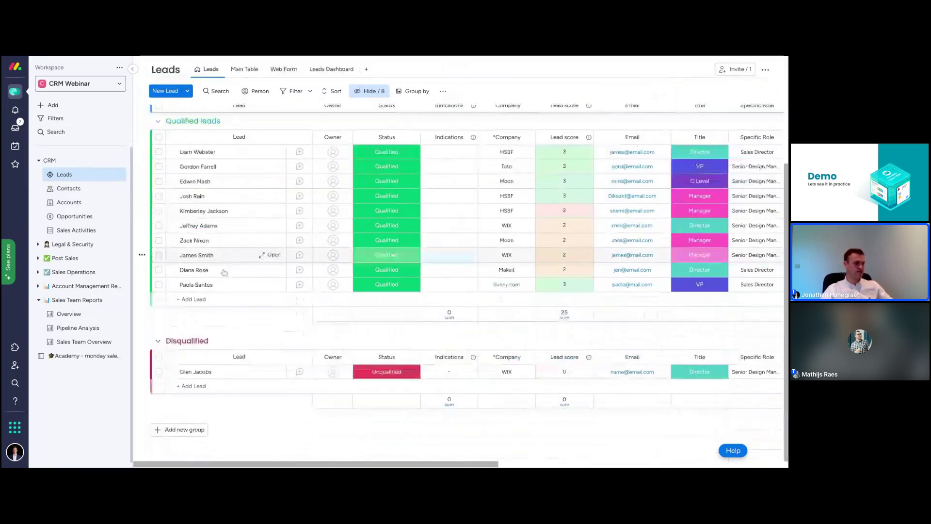
scroll(223, 343, "up", 5)
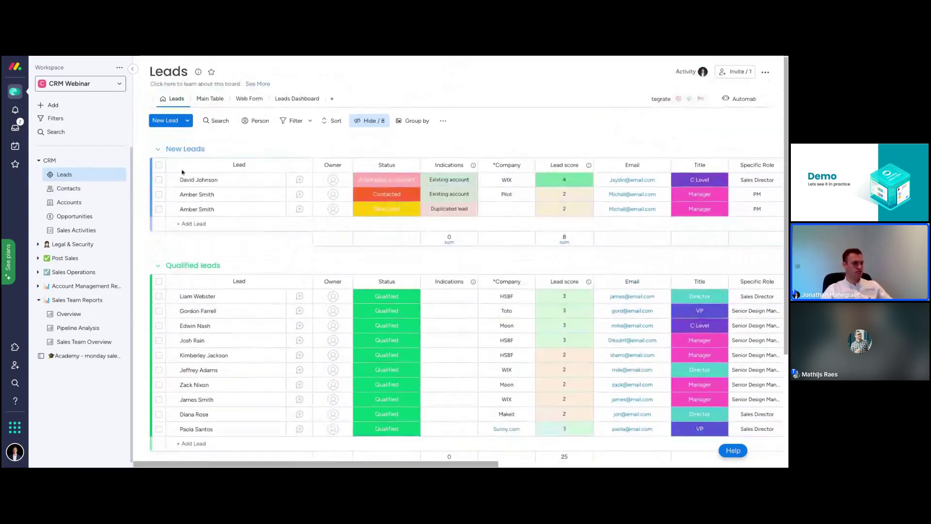
scroll(184, 163, "up", 2)
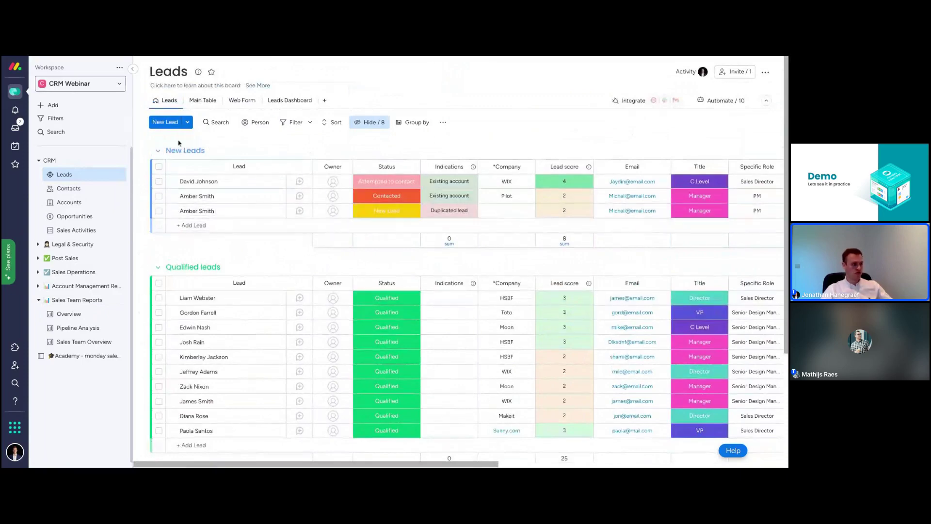
Step: Leave the New Leads group title unchanged and expand the New Lead add options
left_click(190, 151)
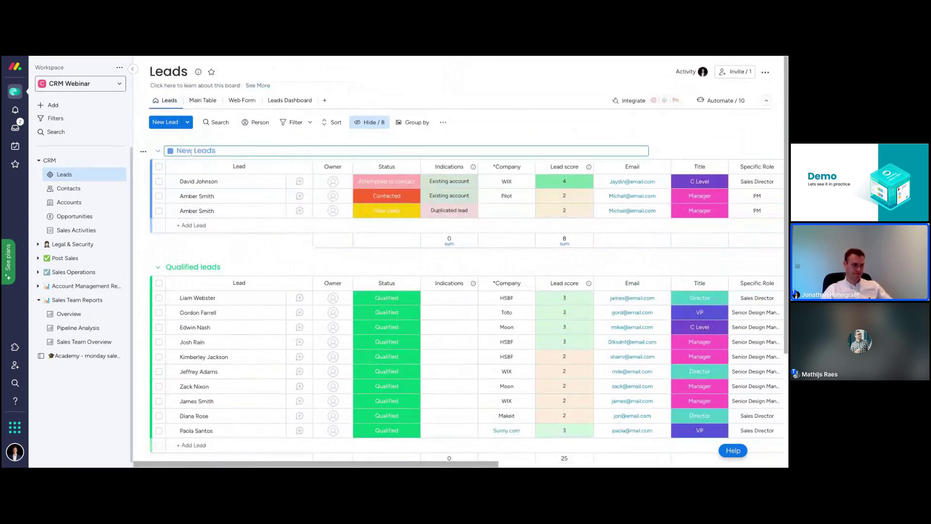
left_click(246, 262)
scroll(245, 262, "down", 1)
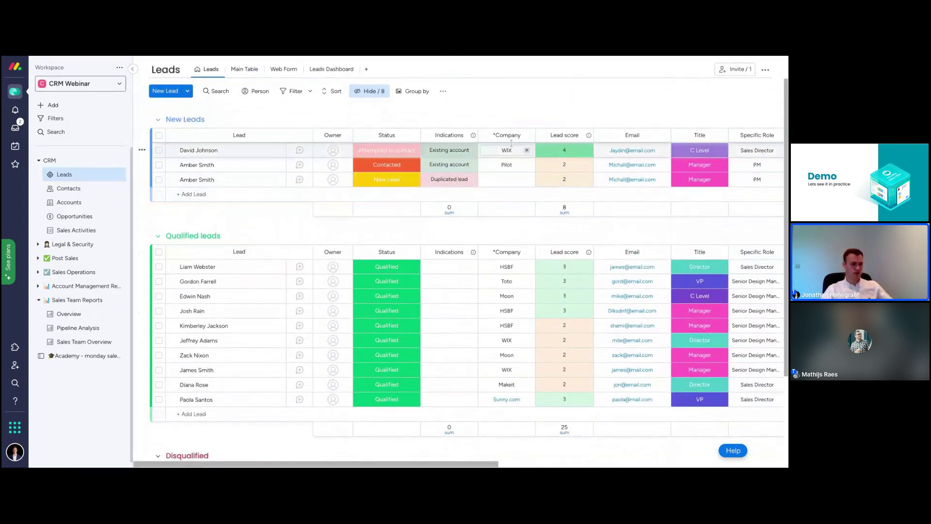
scroll(503, 150, "up", 1)
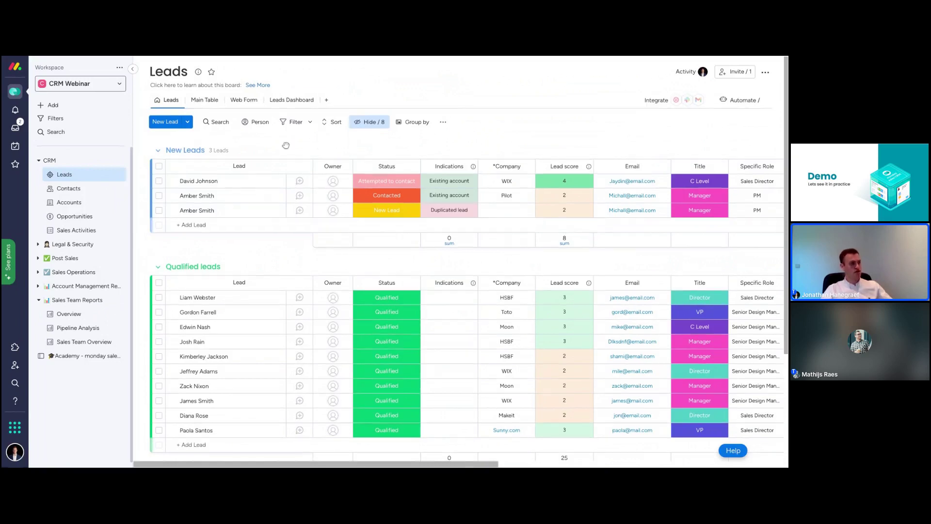
scroll(213, 146, "down", 1)
scroll(208, 141, "down", 1)
scroll(194, 134, "up", 2)
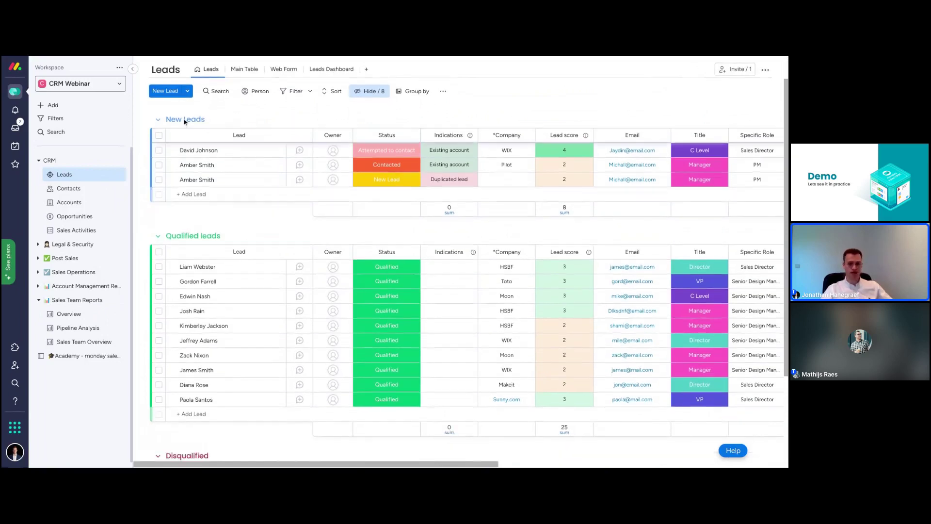
left_click(188, 124)
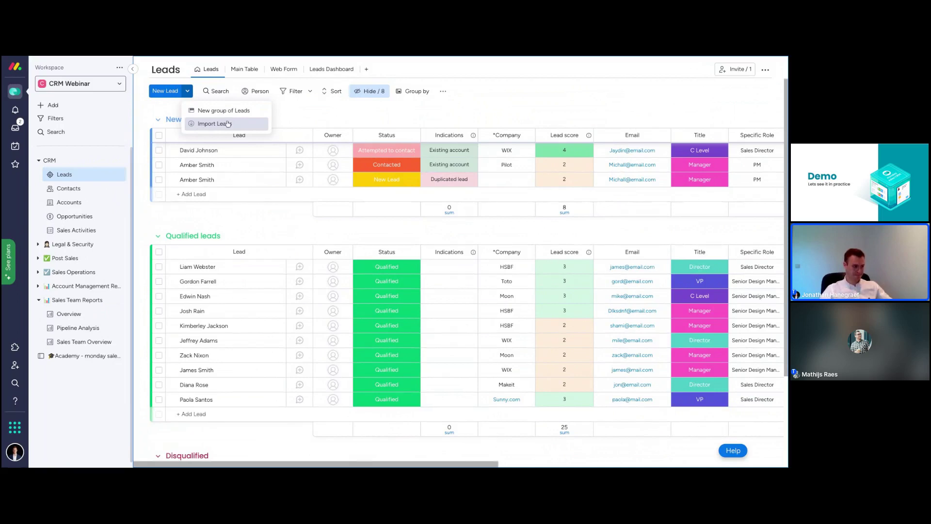
left_click(341, 118)
scroll(334, 133, "up", 2)
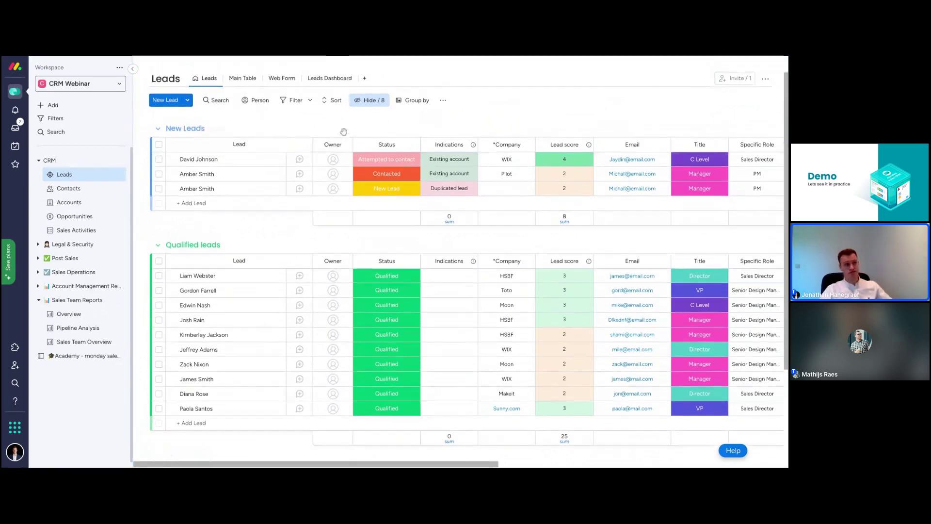
left_click(635, 102)
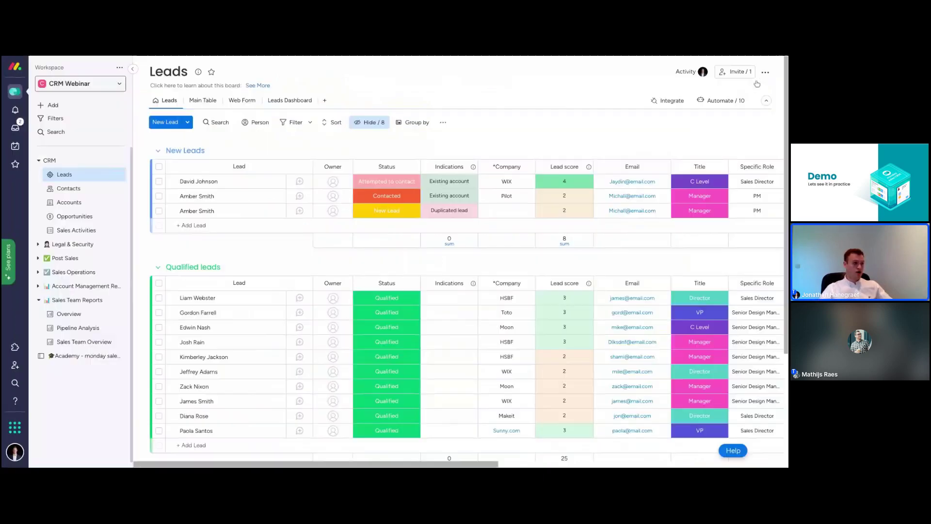
left_click(756, 83)
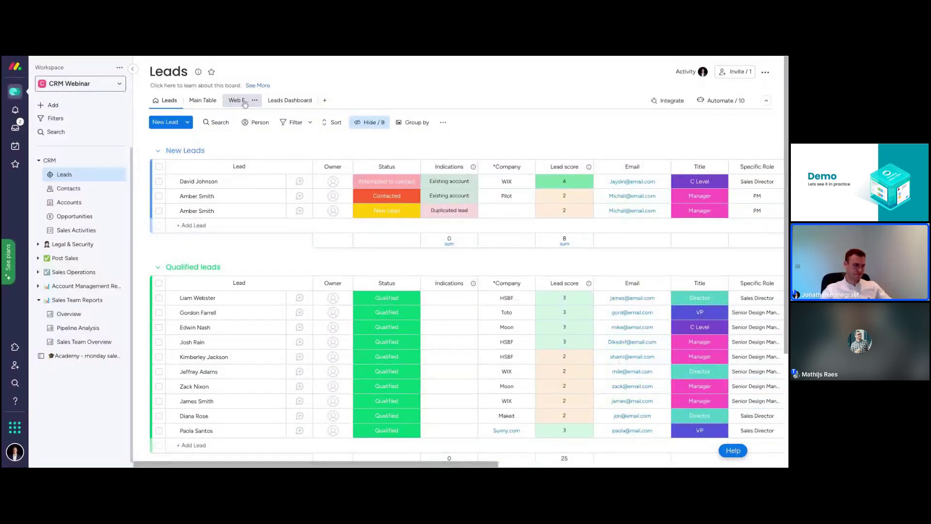
Step: In the Contact Us web form, enter the contact's name, title Manager and specific role Manager
left_click(241, 101)
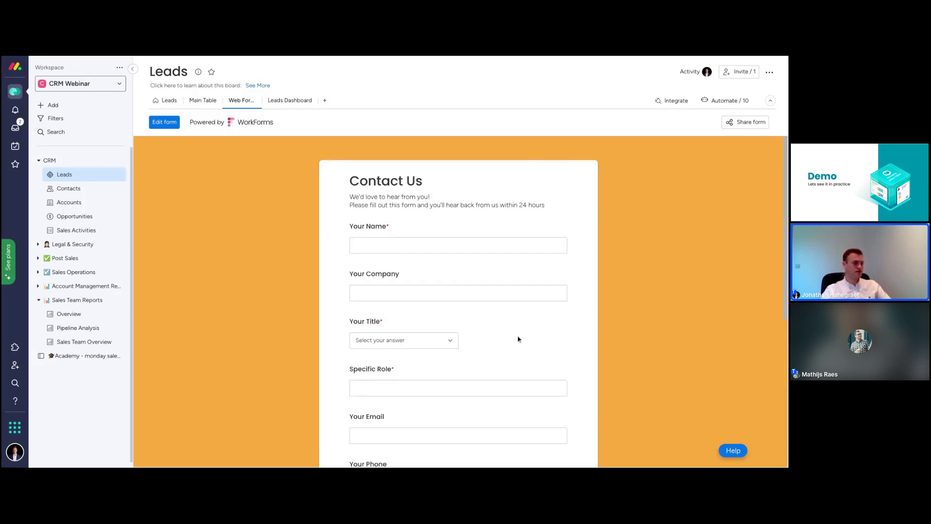
left_click(163, 101)
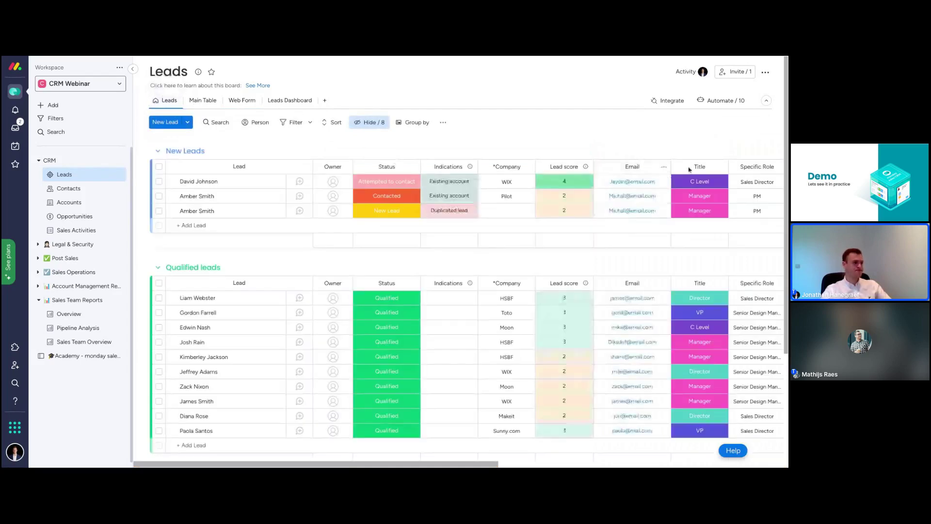
left_click(240, 101)
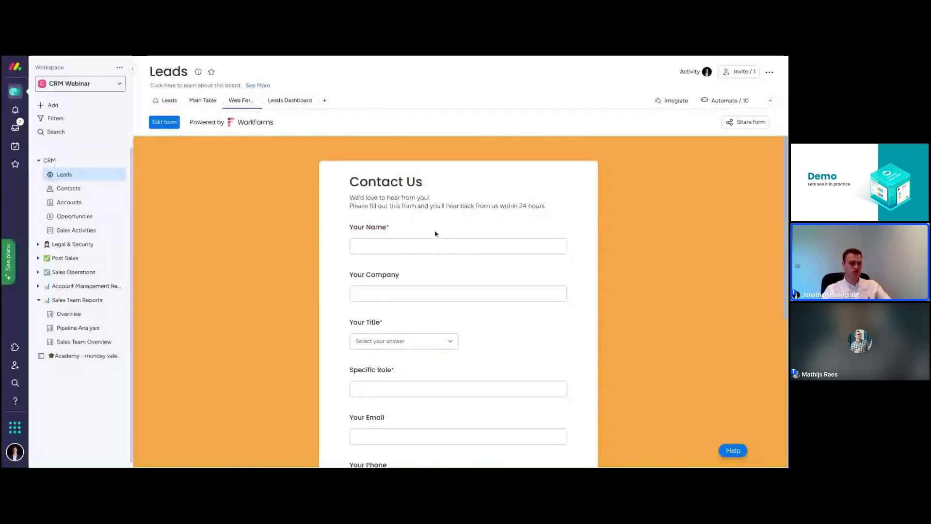
left_click(400, 246)
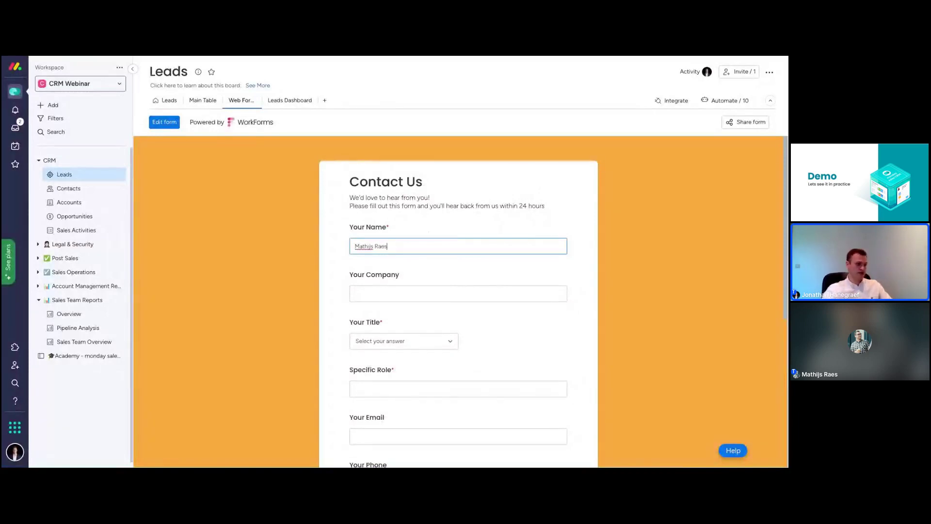
left_click(405, 295)
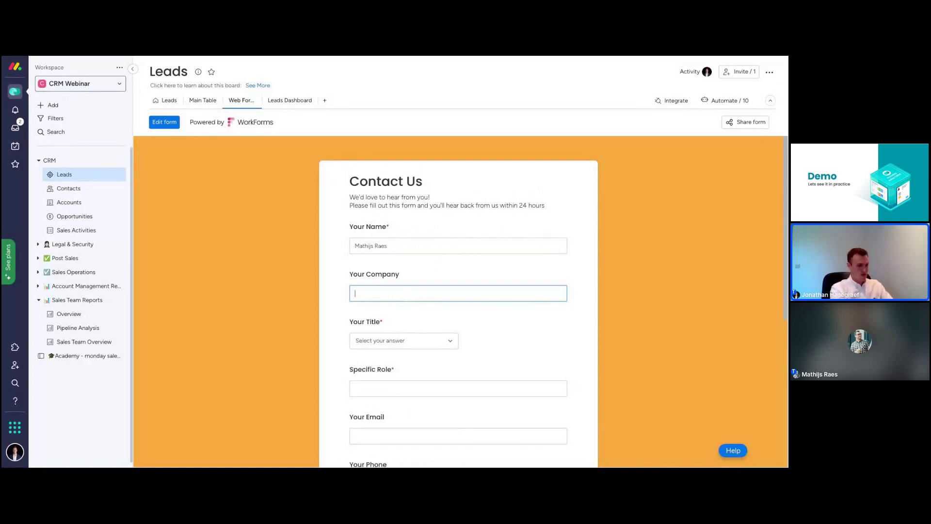
left_click(405, 342)
left_click(375, 374)
scroll(375, 379, "down", 2)
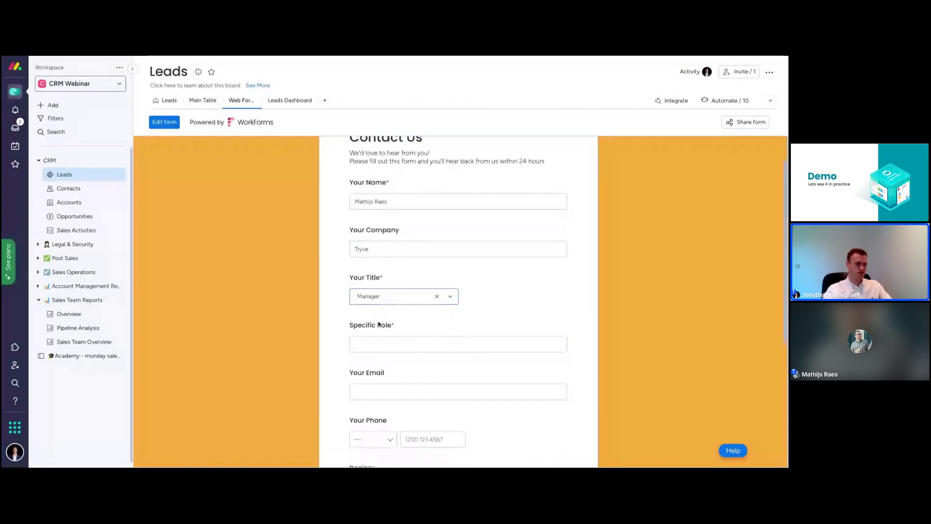
left_click(383, 346)
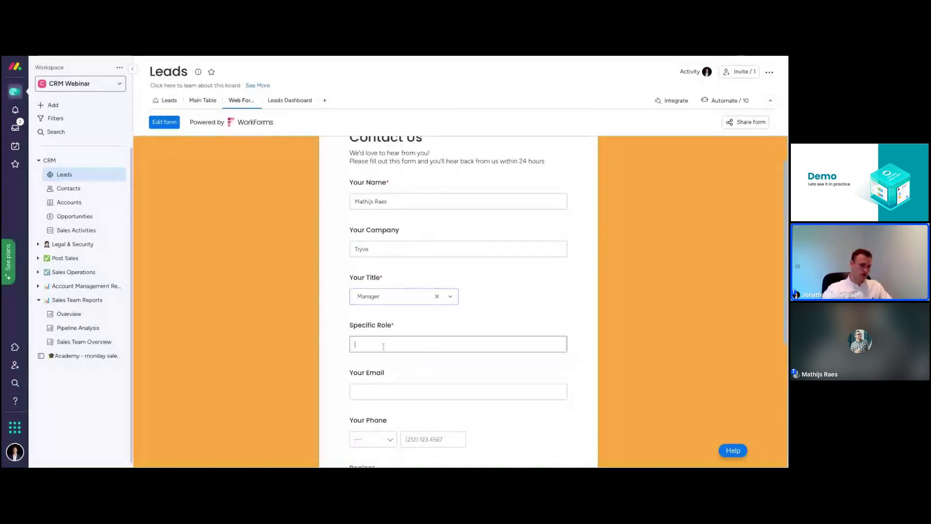
type("Manager")
Step: Choose region EMEA, enter 1 employee and 100 licenses, submit, and return to Leads
scroll(410, 376, "down", 3)
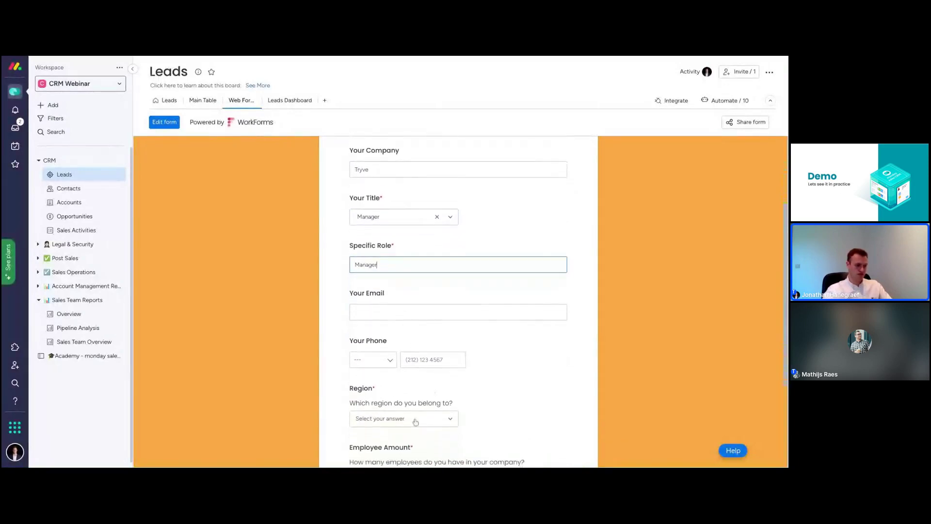
left_click(395, 411)
left_click(369, 454)
scroll(391, 409, "down", 2)
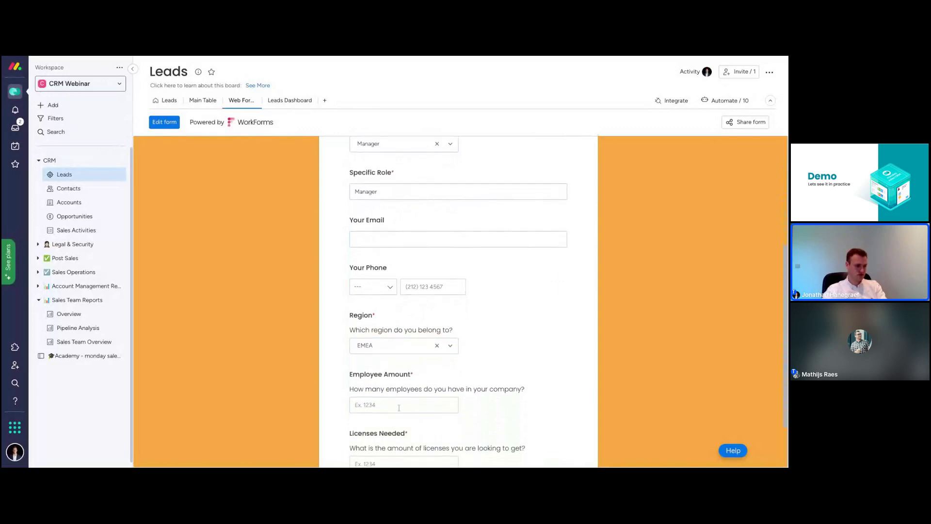
scroll(391, 408, "down", 1)
left_click(391, 390)
type("1")
left_click(387, 447)
type("100")
scroll(412, 436, "down", 2)
left_click(462, 425)
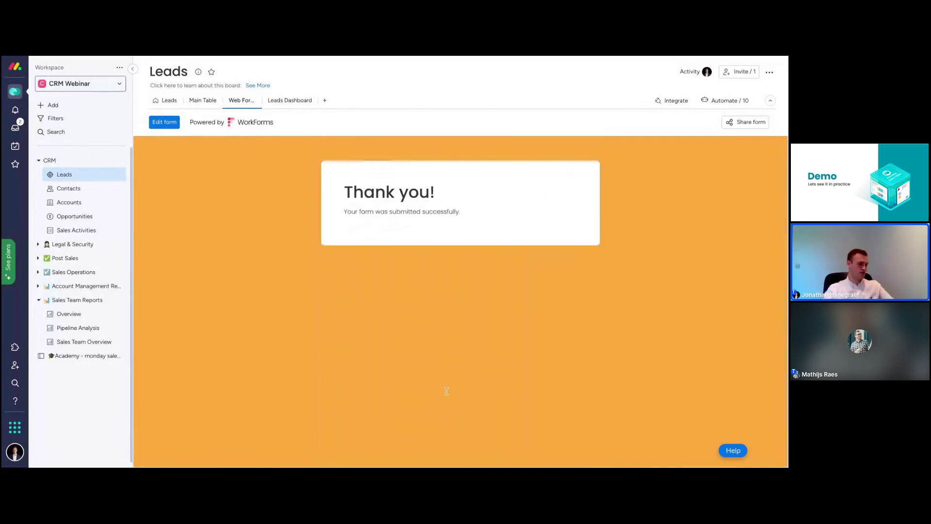
left_click(163, 102)
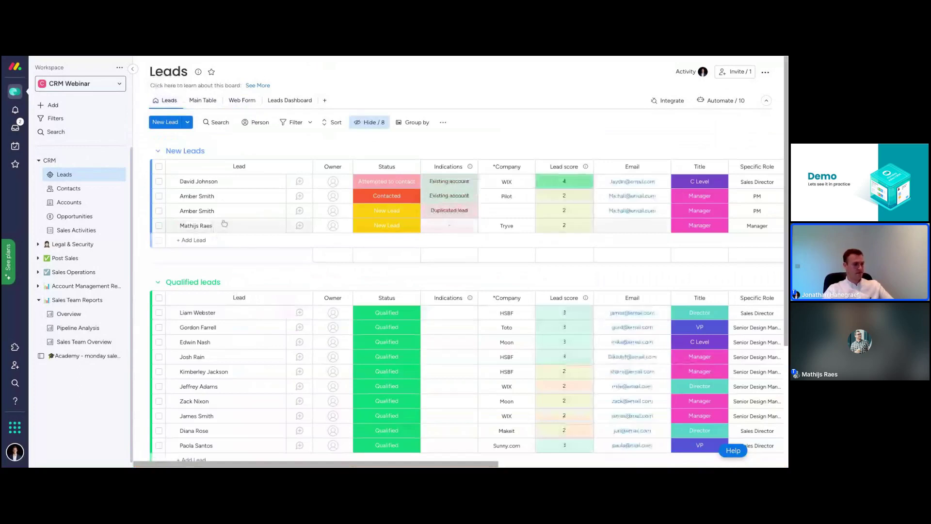
scroll(193, 221, "down", 1)
scroll(192, 220, "up", 1)
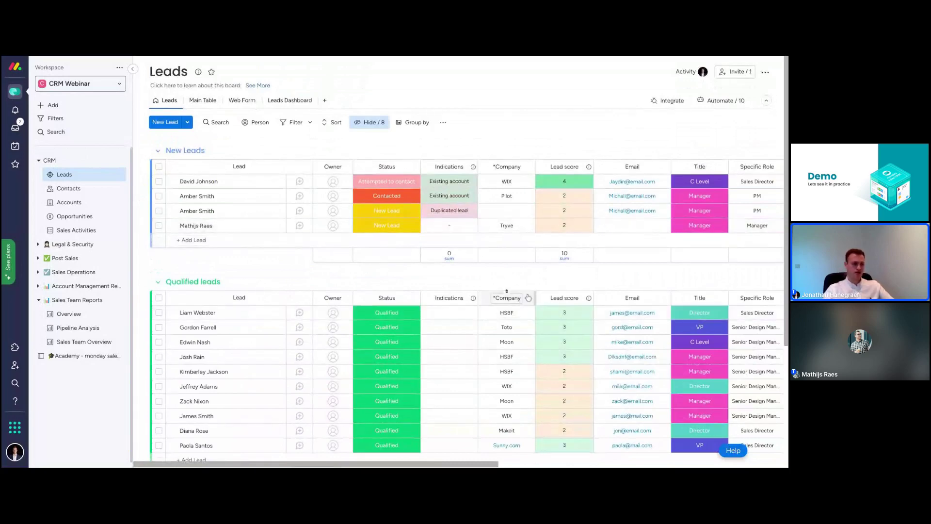
left_click_drag(454, 465, 427, 453)
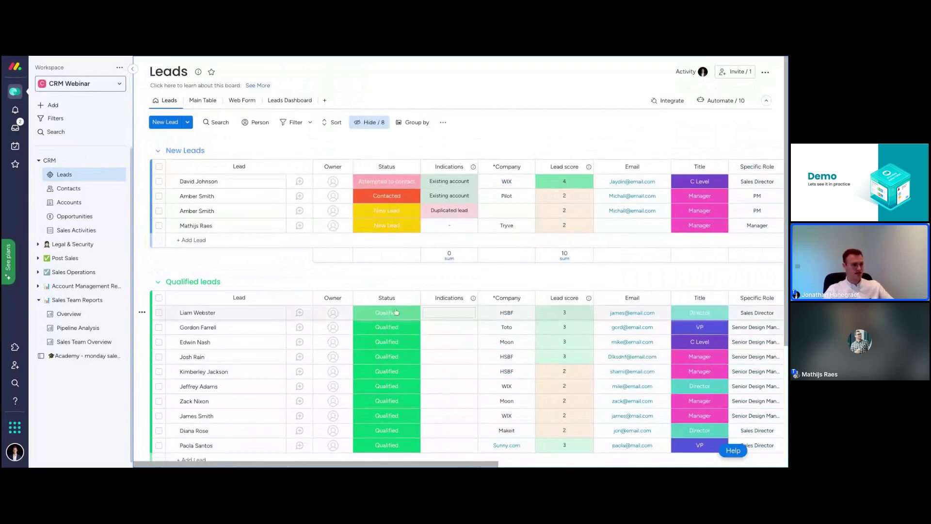
left_click(366, 229)
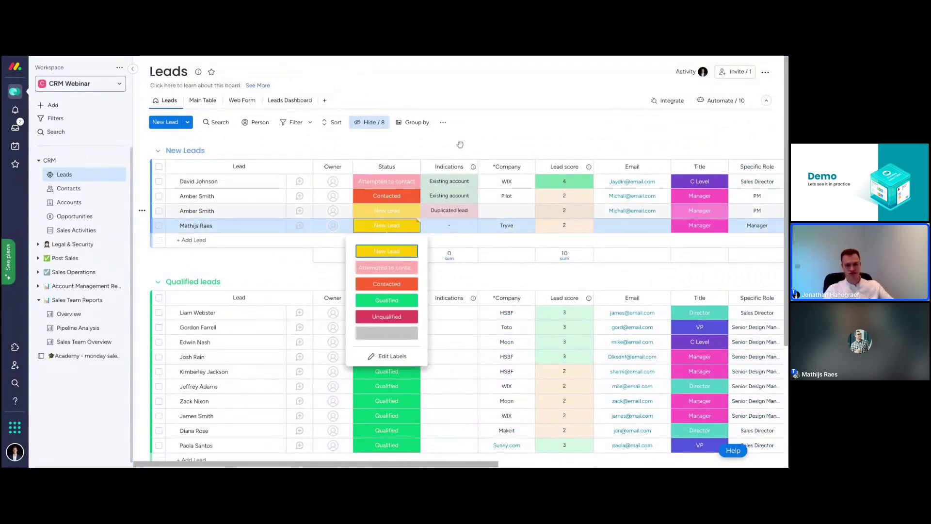
left_click(482, 141)
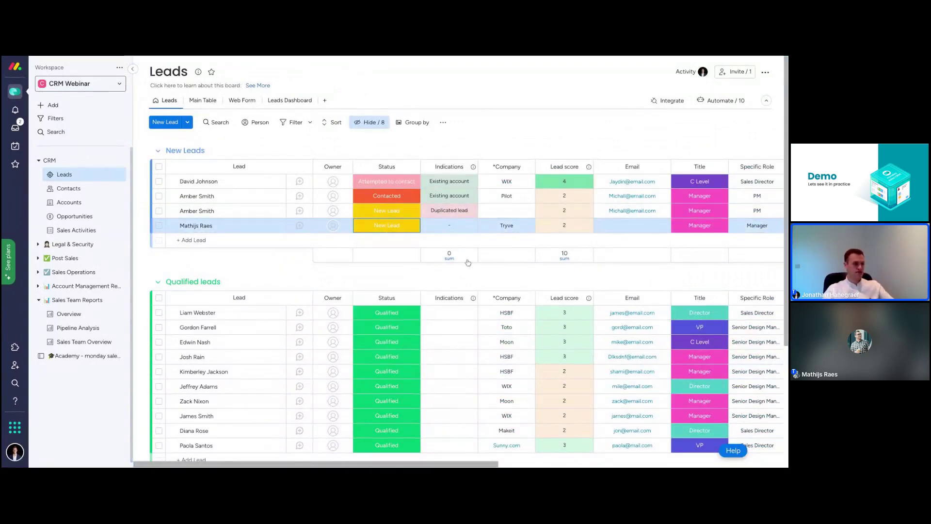
left_click(372, 226)
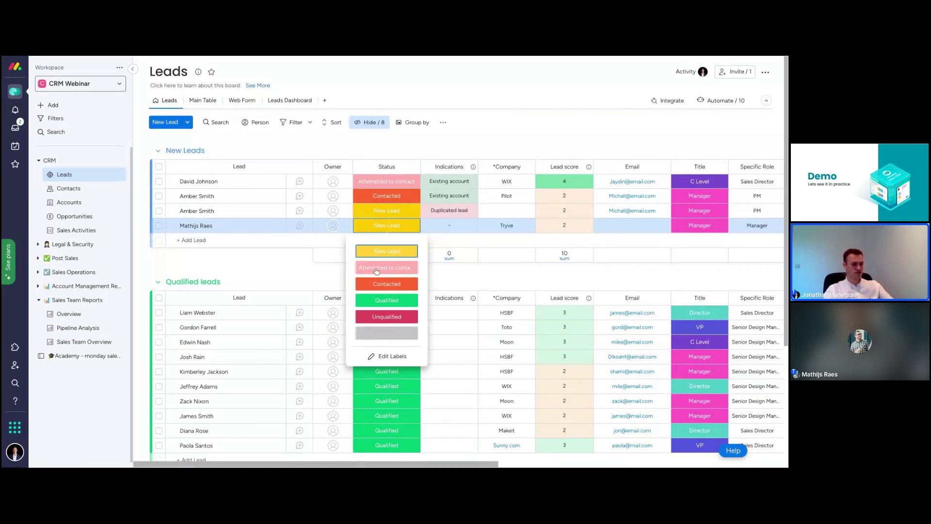
left_click(394, 356)
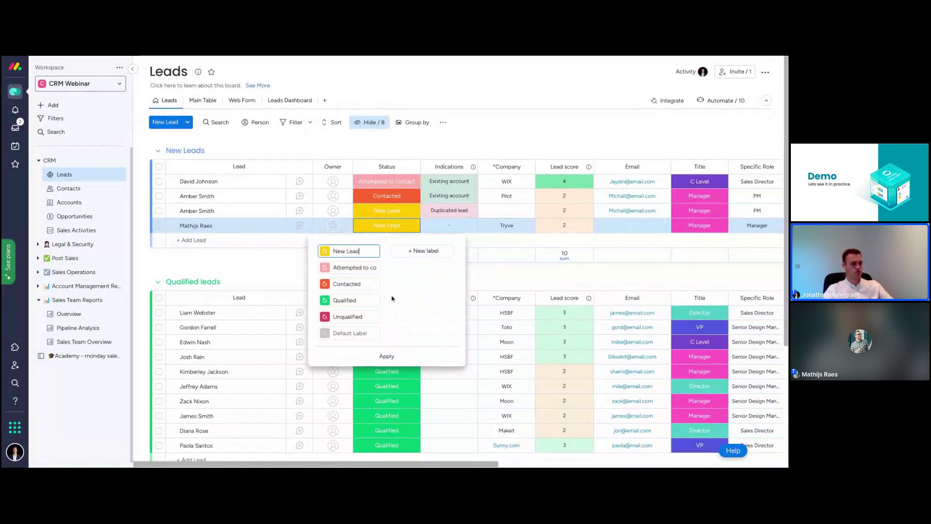
scroll(258, 253, "down", 2)
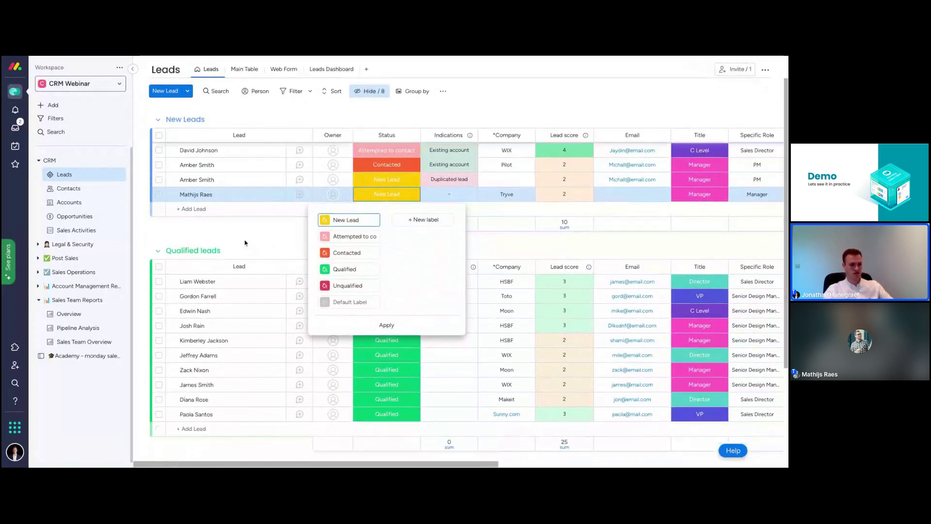
left_click(239, 237)
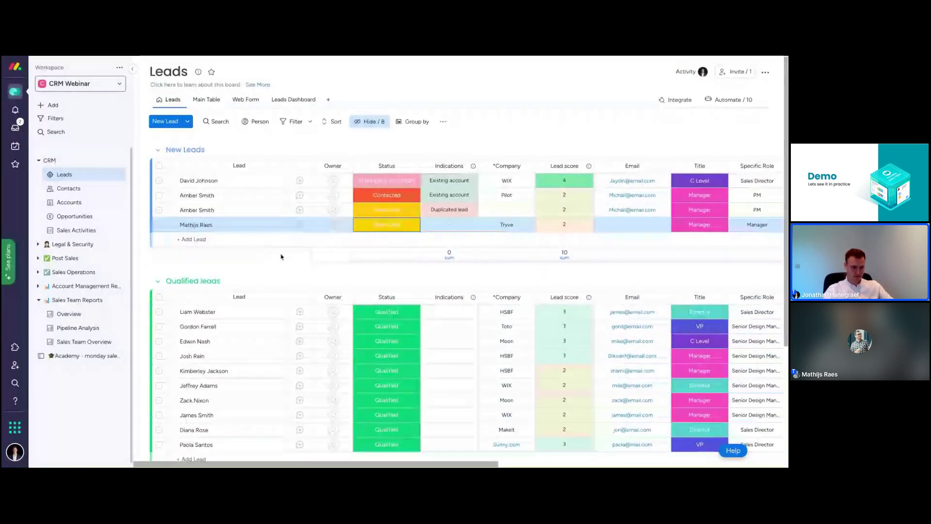
scroll(301, 261, "up", 2)
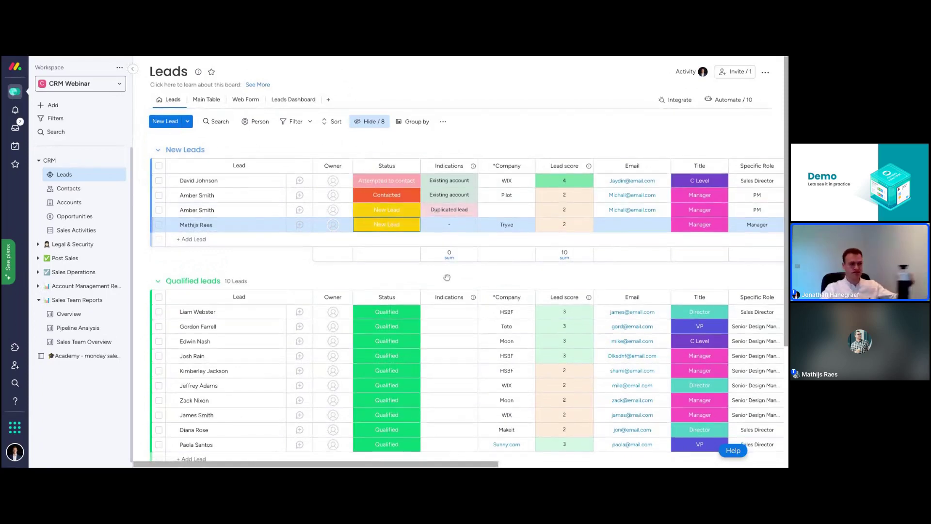
scroll(446, 277, "down", 1)
scroll(446, 277, "up", 1)
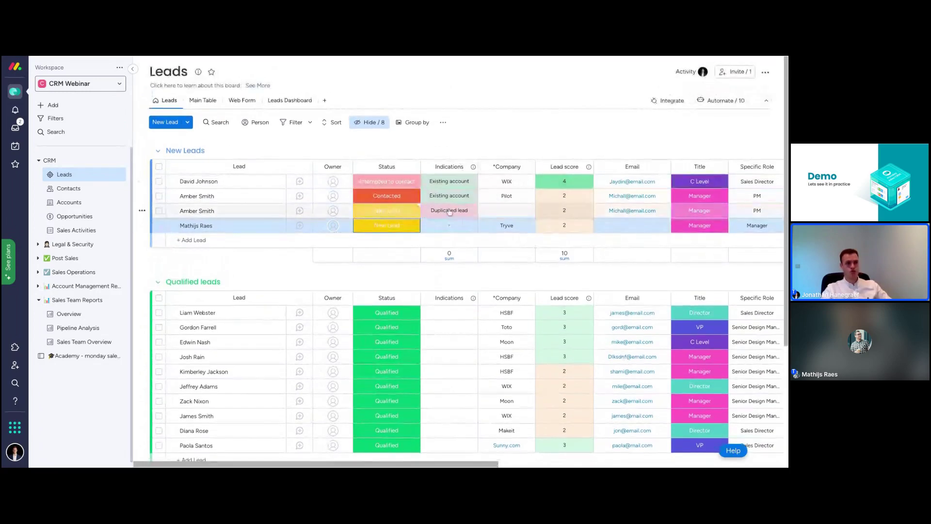
Step: Open Manage duplicates from the Leads board's More actions menu
scroll(563, 233, "down", 1)
scroll(560, 224, "up", 1)
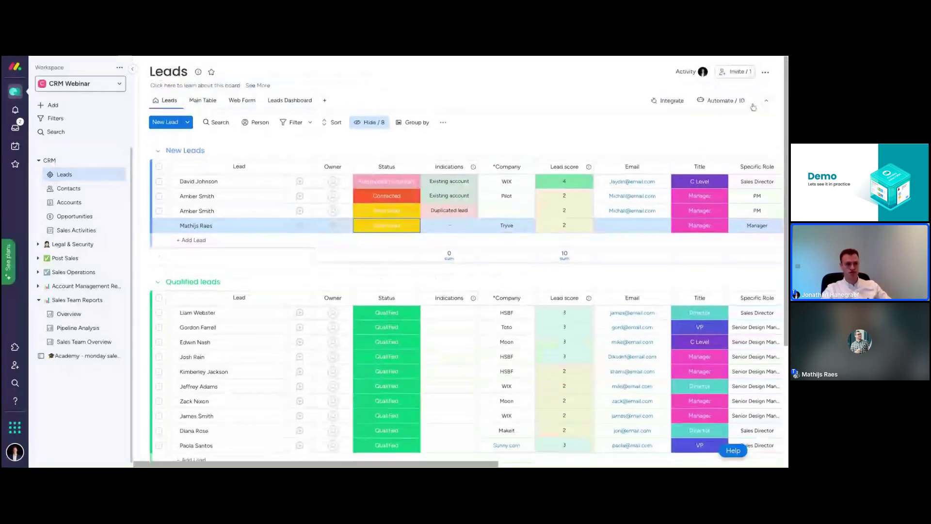
left_click(765, 72)
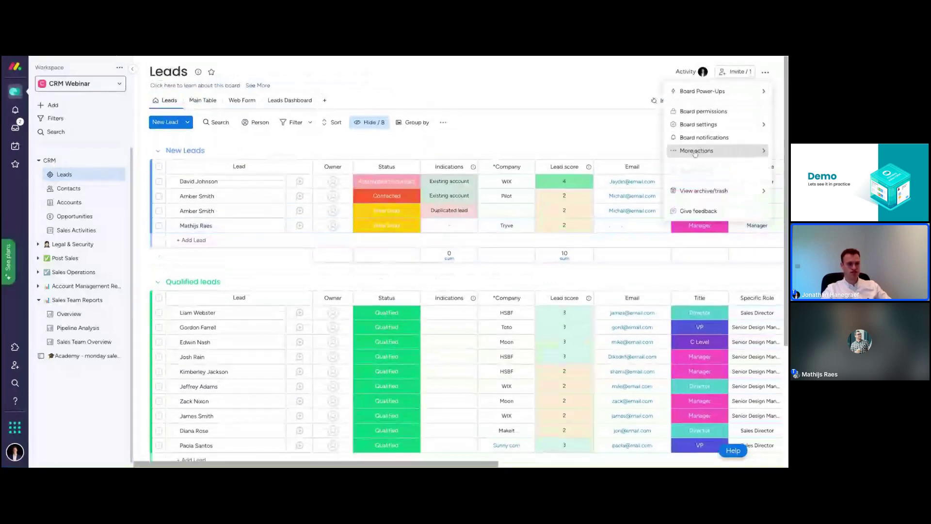
scroll(601, 194, "down", 2)
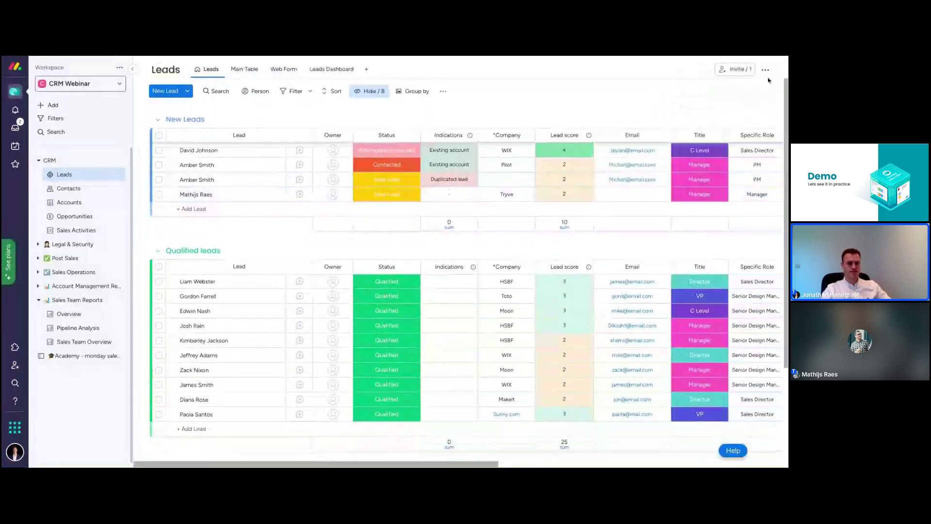
left_click(766, 69)
mouse_move(715, 152)
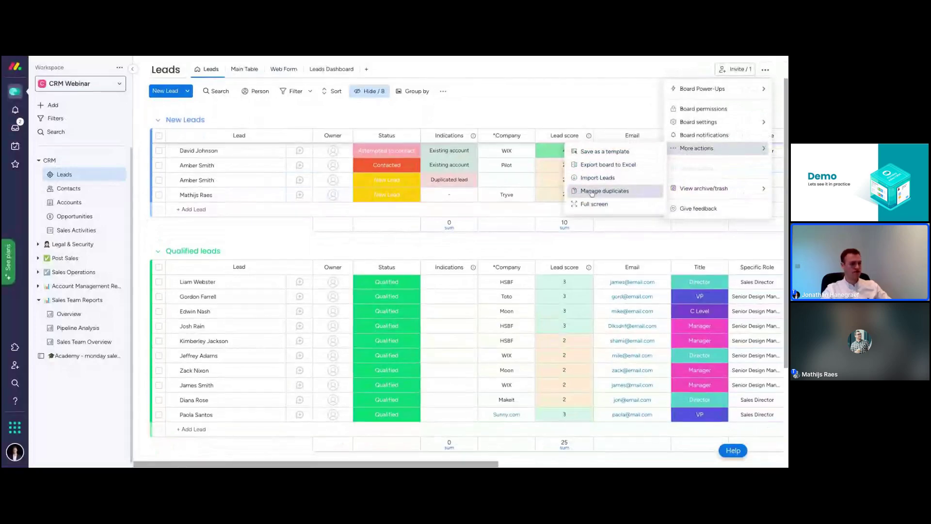
left_click(591, 192)
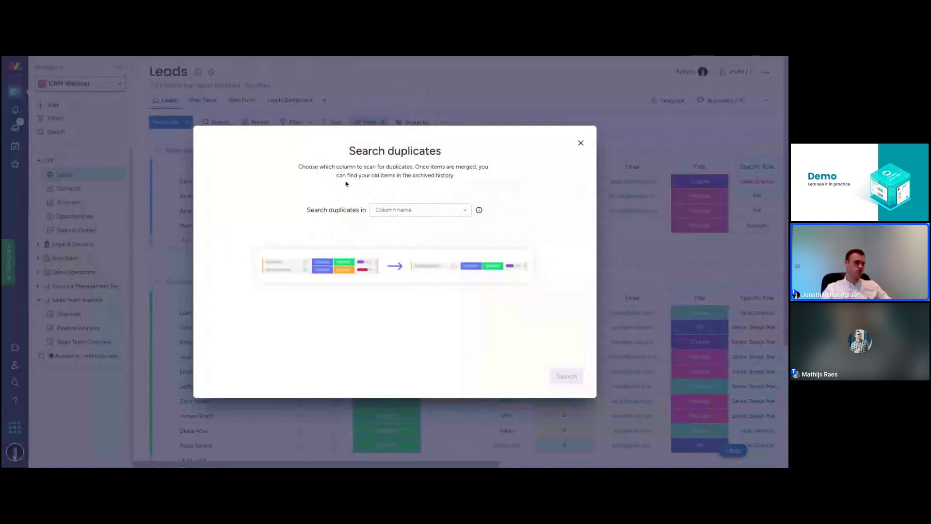
Step: Search duplicates by the Email column and merge them, keeping the Contacted existing-account lead
left_click(404, 213)
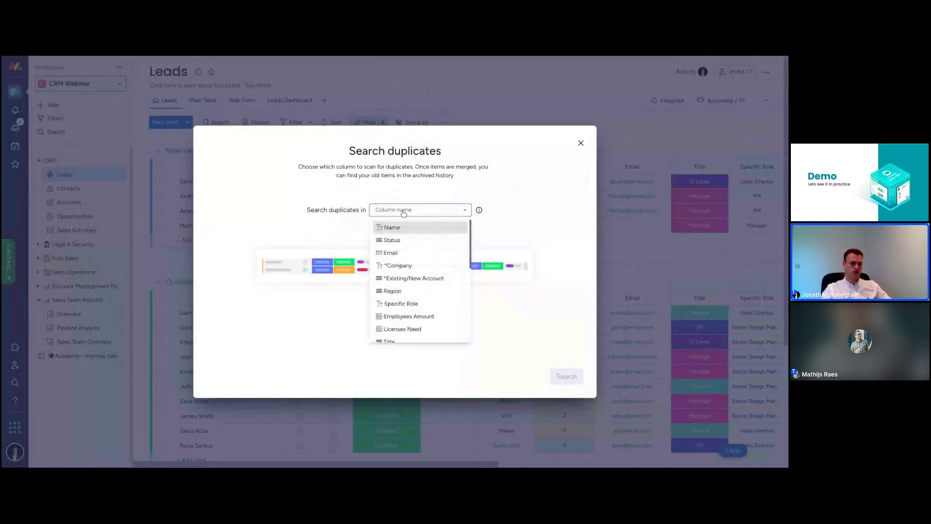
left_click(396, 251)
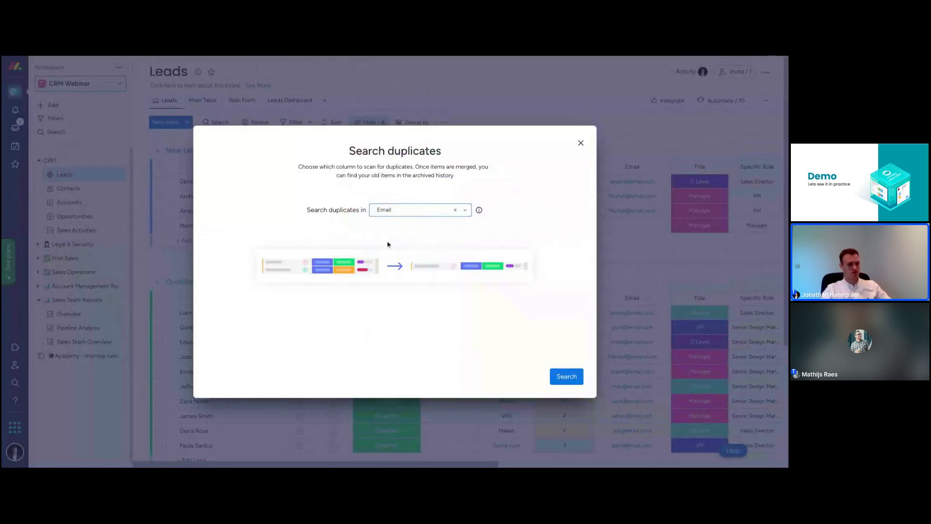
left_click(560, 376)
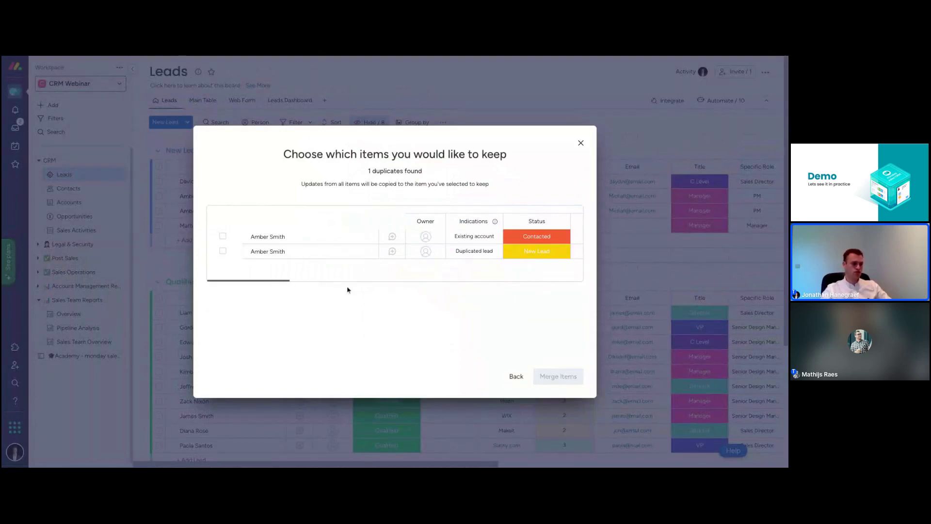
left_click(223, 237)
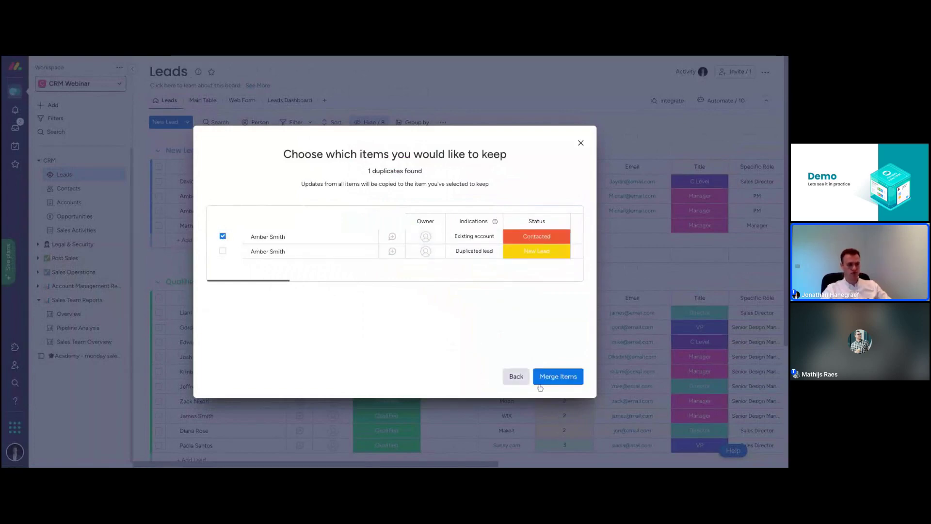
left_click(554, 382)
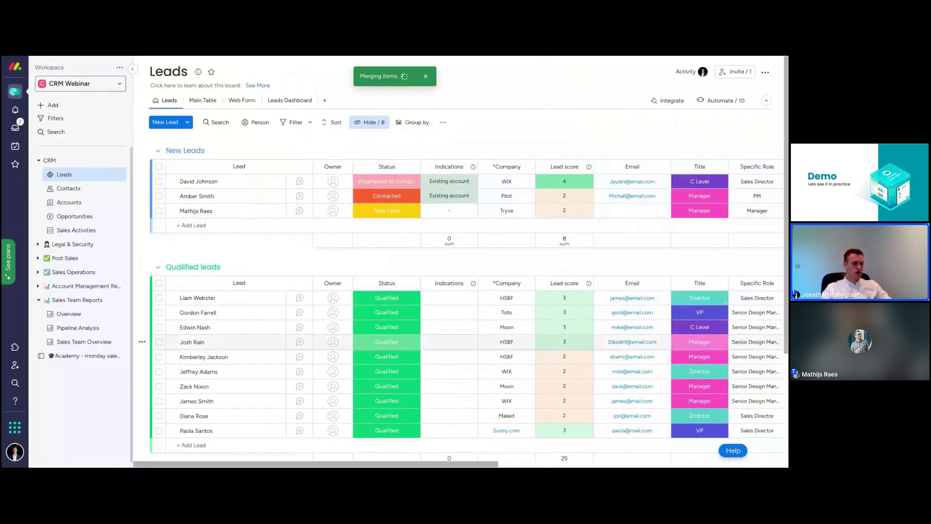
Step: Scroll the board right and open the full Column Center catalogue from the add-column button
scroll(458, 313, "right", 3)
left_click_drag(495, 464, 740, 464)
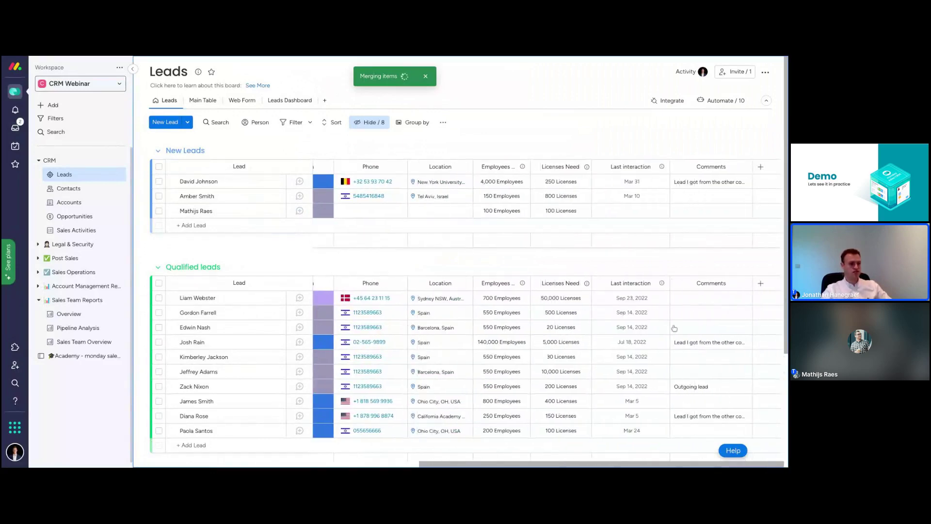
scroll(610, 255, "down", 1)
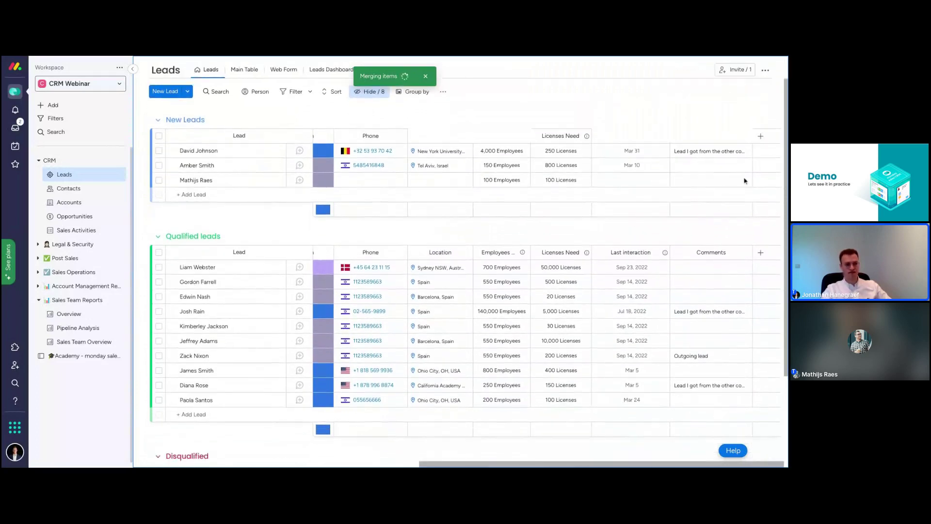
left_click(760, 136)
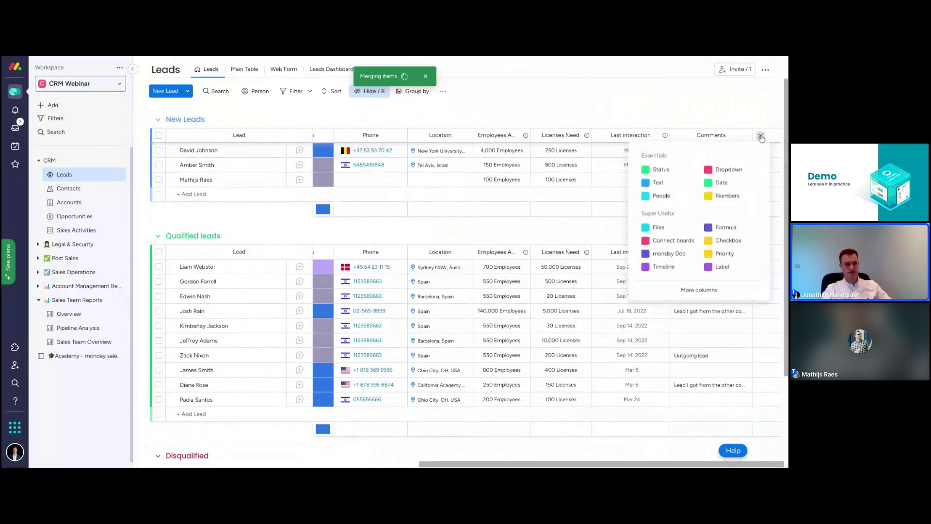
left_click(686, 291)
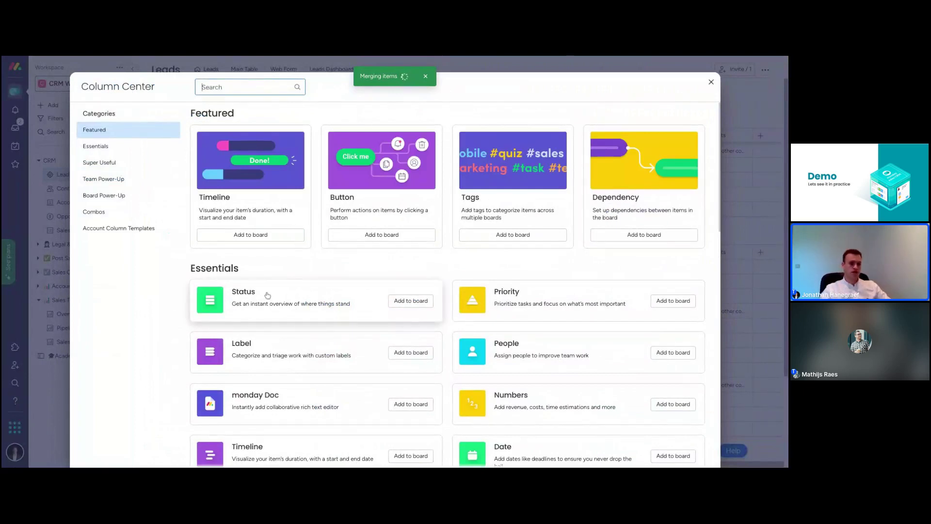
Step: Browse the Essentials and Super Useful column types, then close the Column Center
scroll(523, 378, "down", 1)
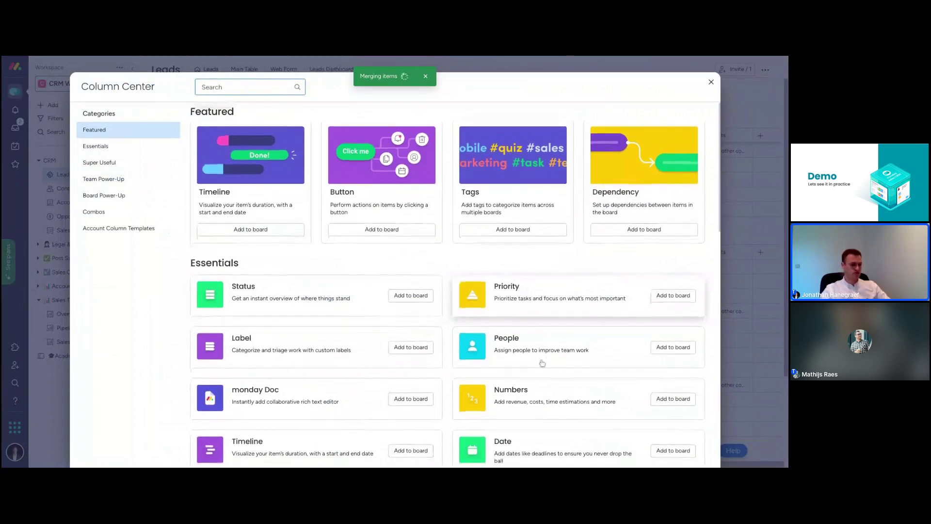
scroll(528, 400, "down", 1)
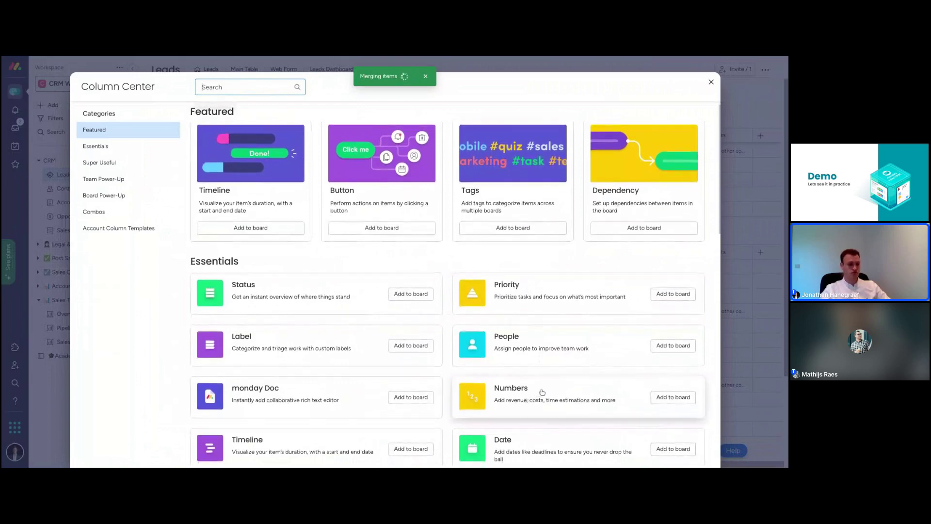
scroll(548, 392, "down", 2)
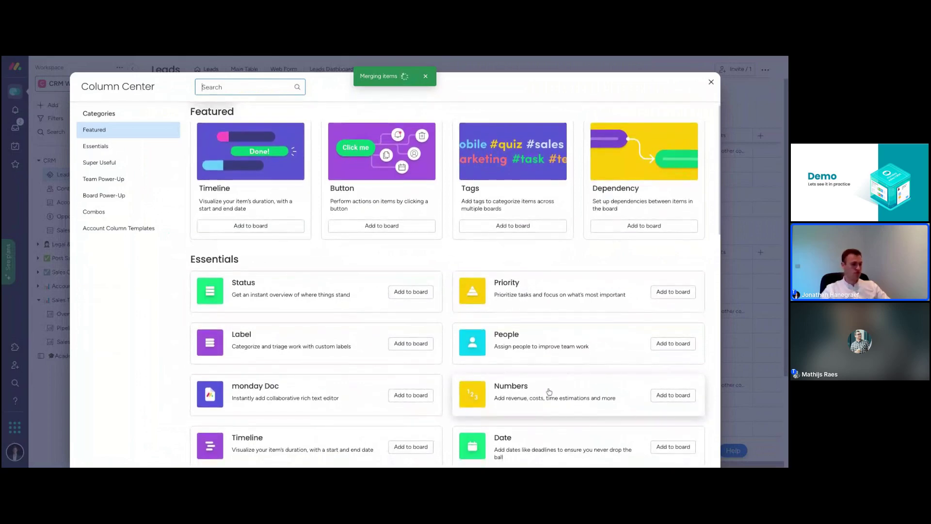
scroll(548, 392, "down", 3)
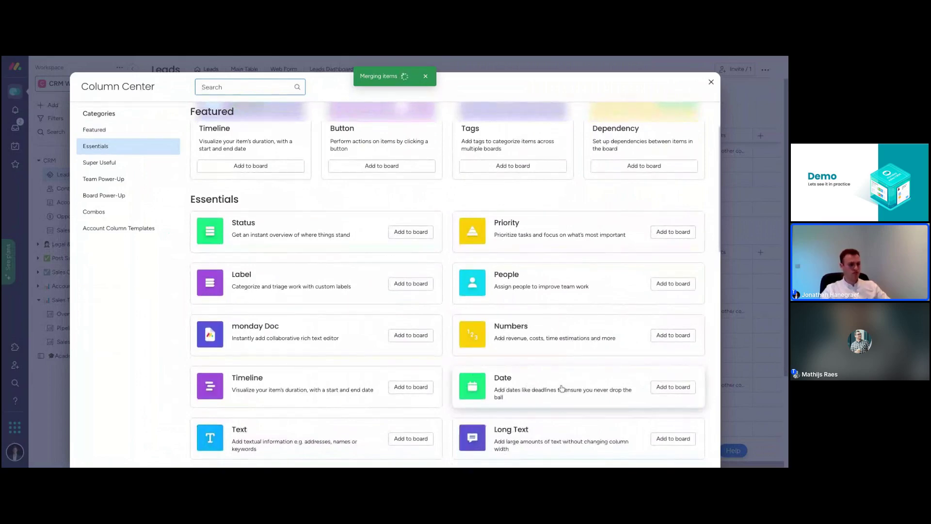
scroll(533, 388, "down", 2)
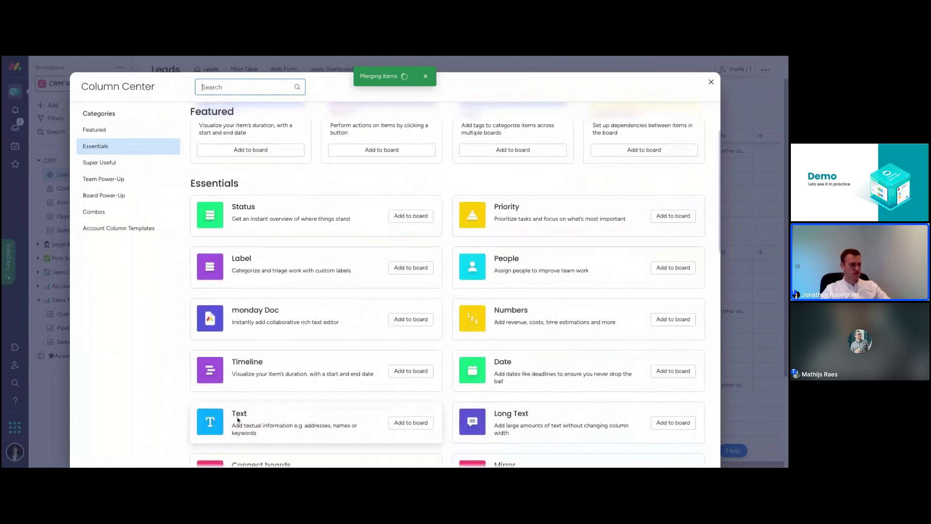
scroll(283, 412, "down", 2)
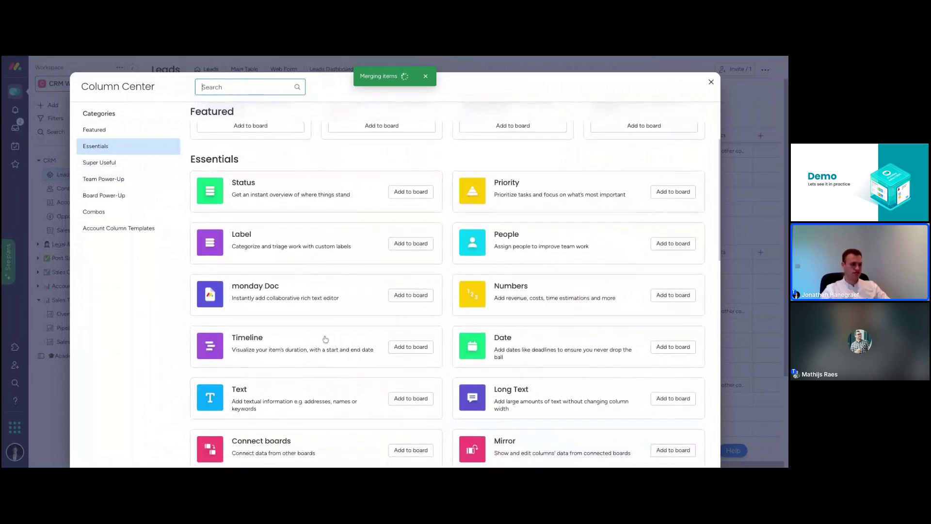
scroll(355, 334, "down", 5)
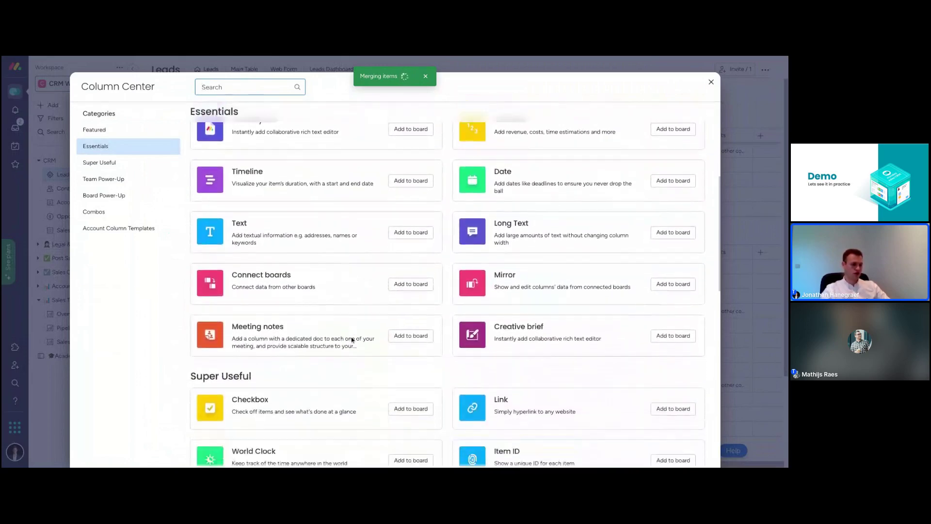
scroll(327, 362, "down", 1)
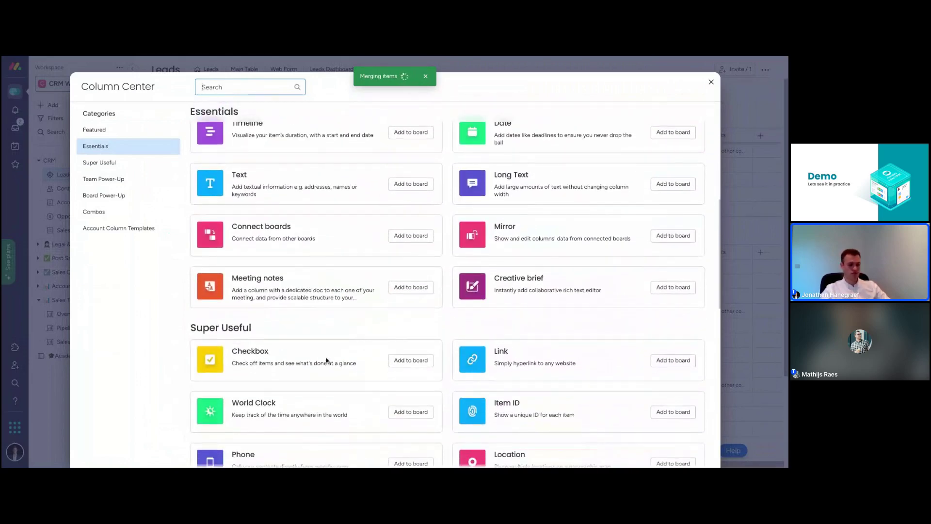
left_click(711, 83)
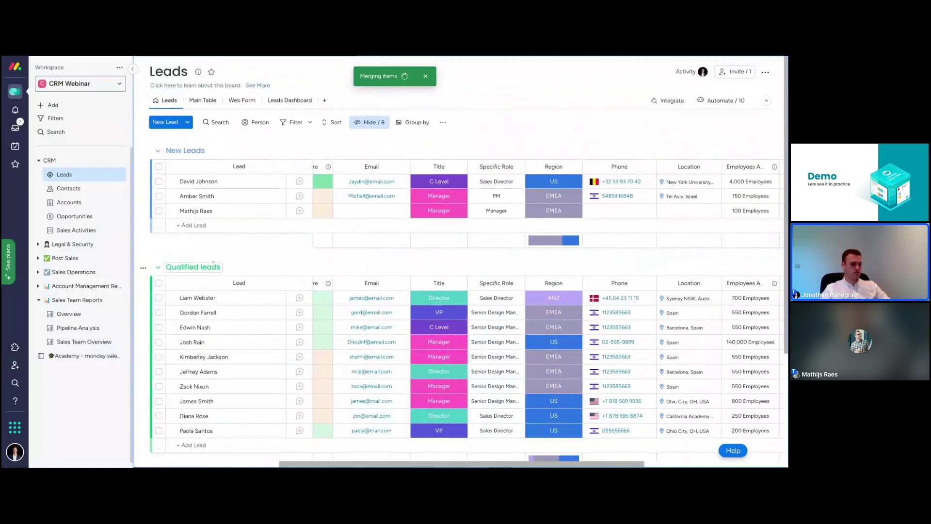
Step: Enter the Tryve lead's email address in its empty Email cell and open the lead's item page
left_click_drag(436, 464, 398, 466)
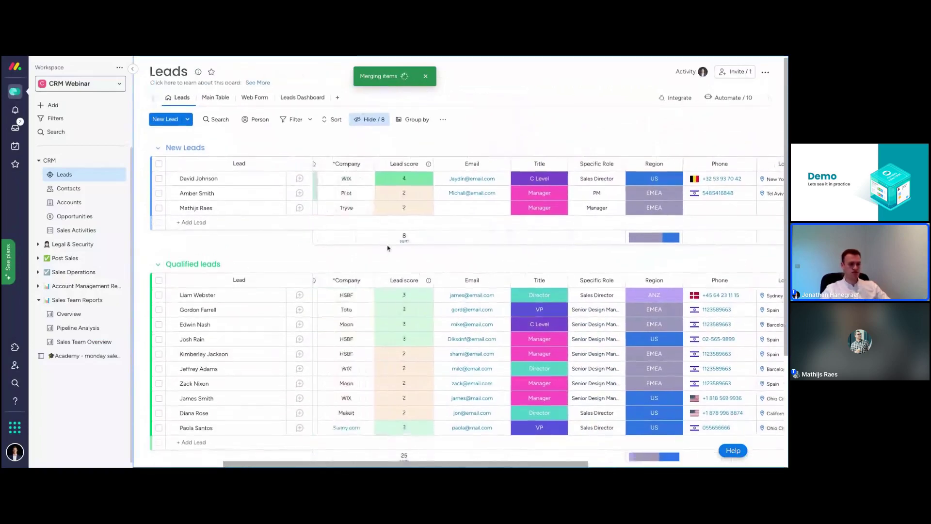
scroll(436, 240, "down", 1)
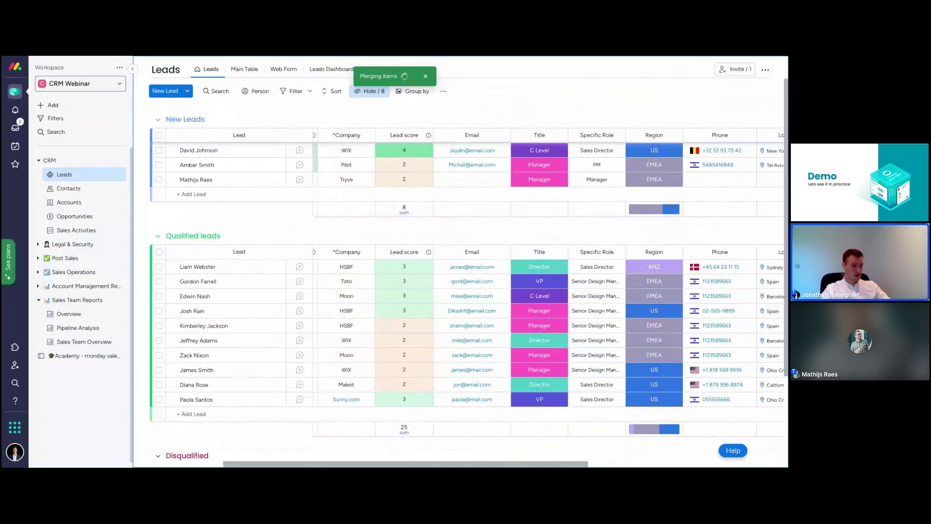
left_click(471, 181)
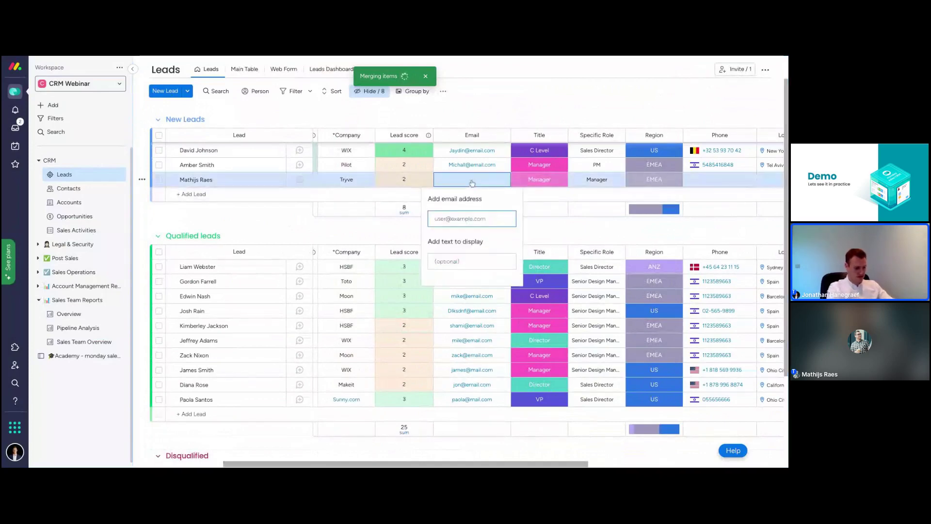
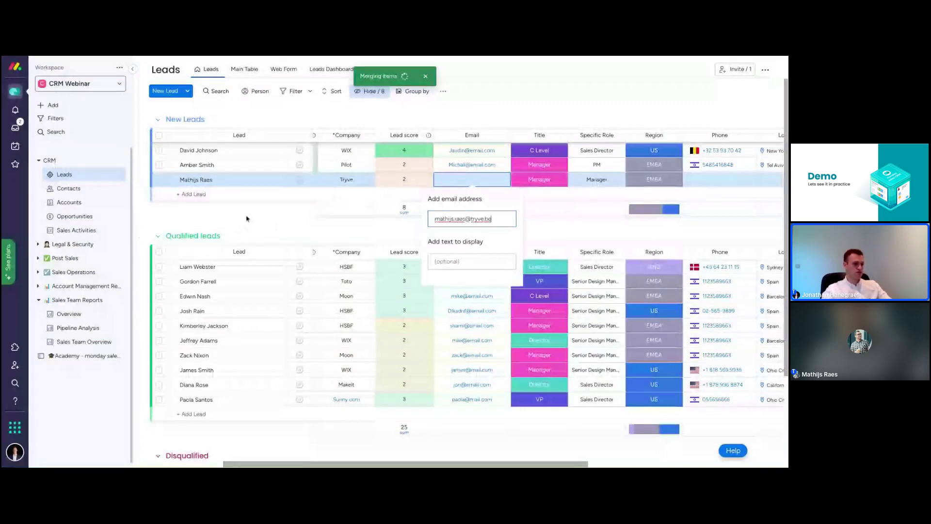
key("Return")
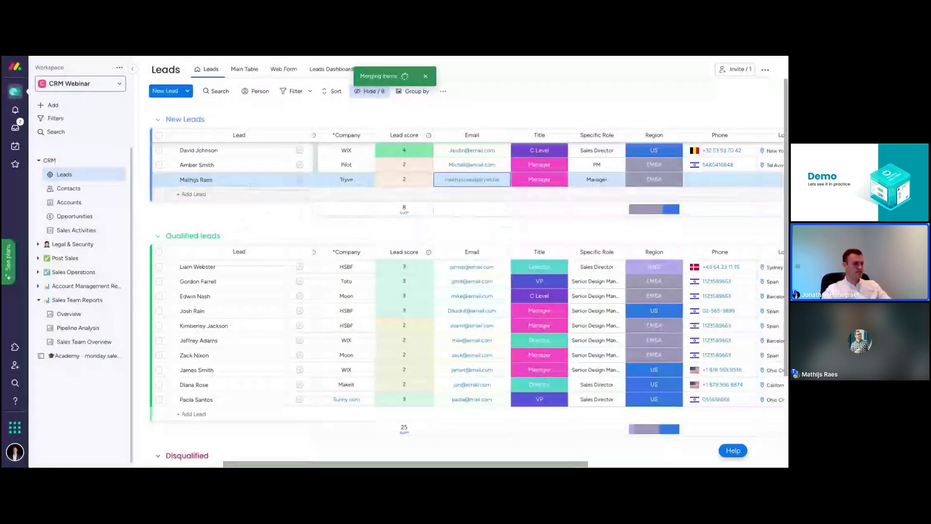
mouse_move(272, 181)
left_click(271, 181)
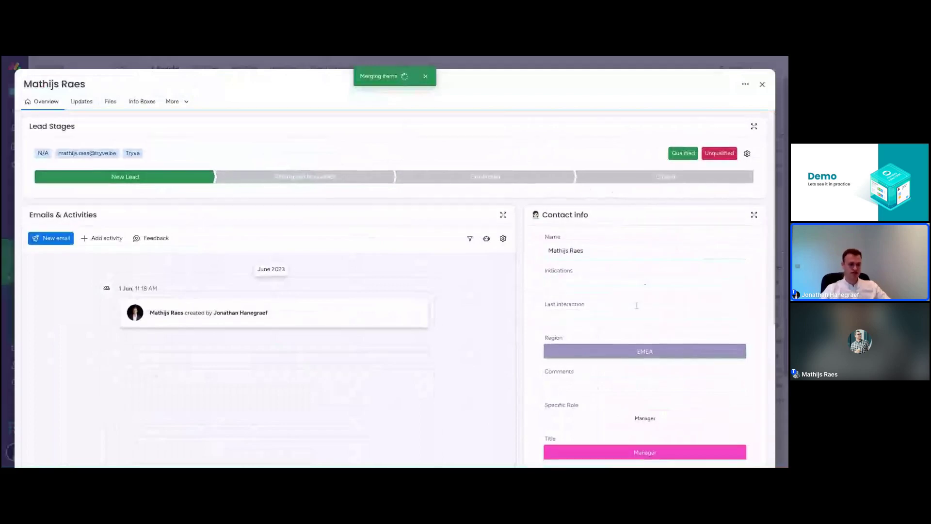
Step: Scroll the Tryve item page through Lead Stages, Emails & Activities, Contact info and Company info
scroll(630, 301, "down", 2)
scroll(624, 318, "down", 4)
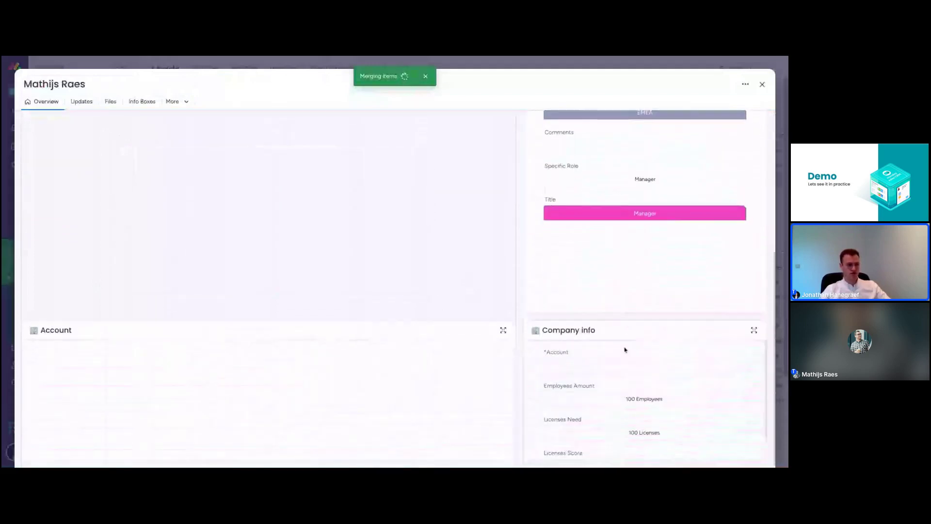
scroll(284, 280, "up", 4)
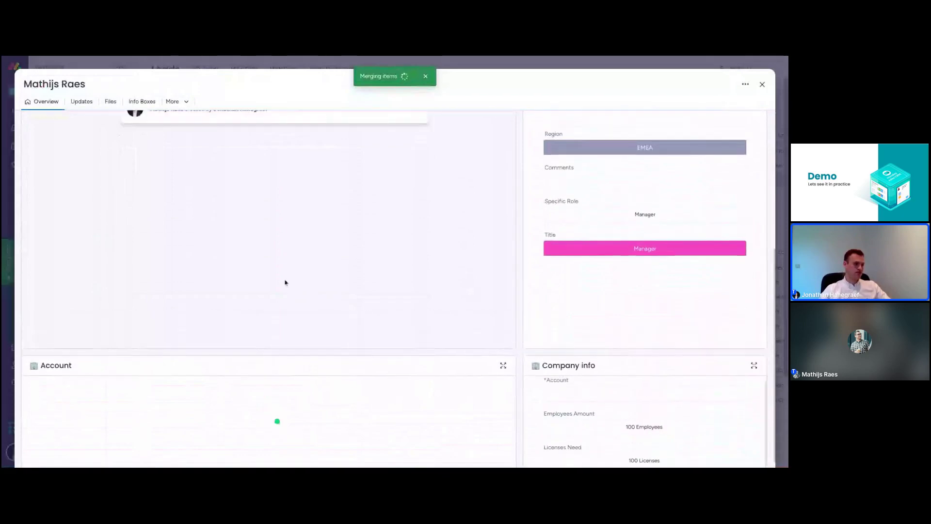
scroll(268, 280, "down", 1)
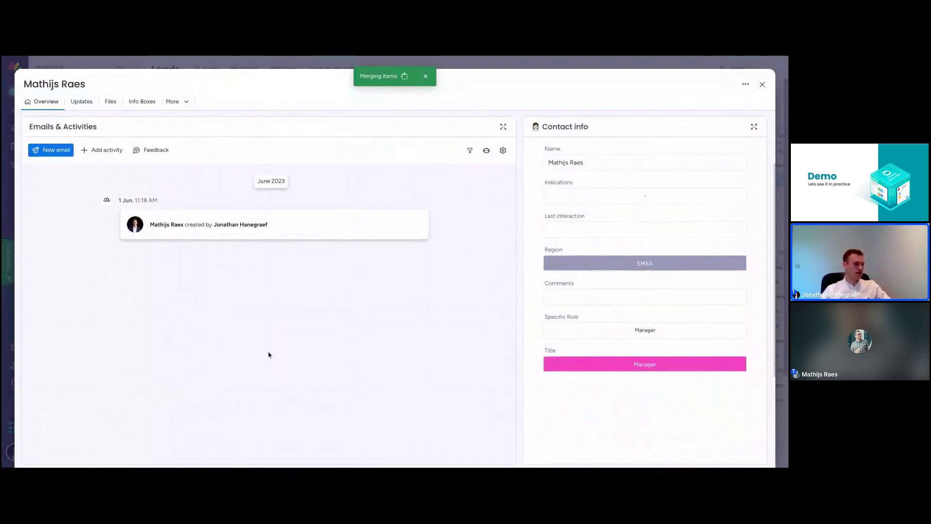
scroll(227, 306, "down", 1)
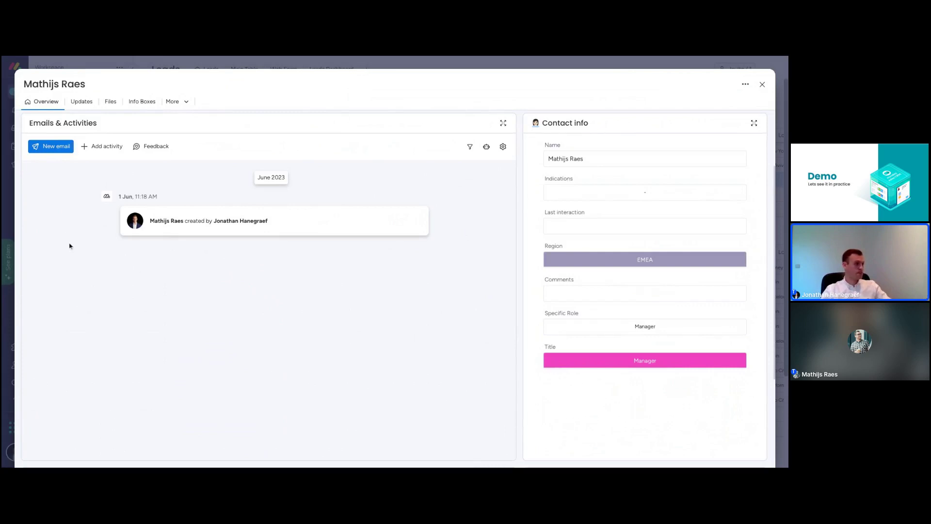
Step: Draft a new email with Item Name and Company placeholders and subject 'Wanna meet about monday?'
left_click(45, 150)
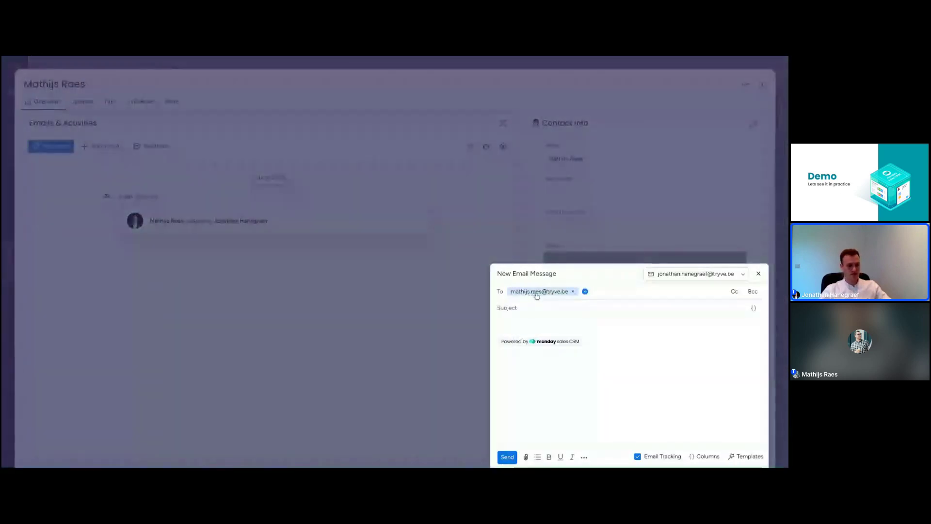
left_click(523, 307)
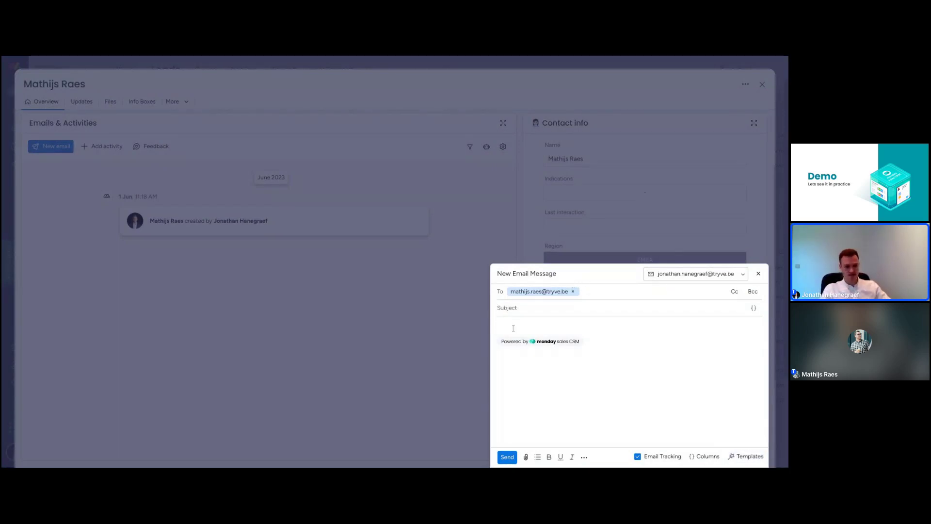
left_click(703, 457)
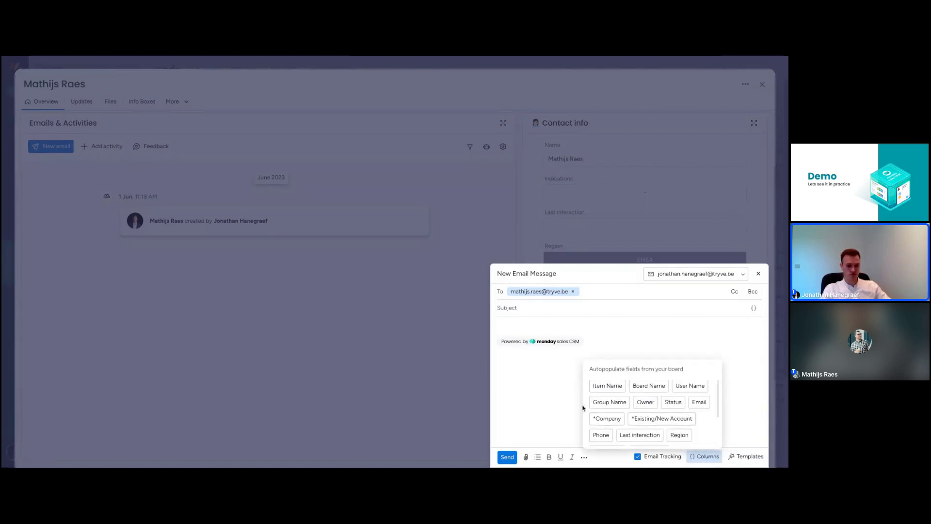
left_click(607, 386)
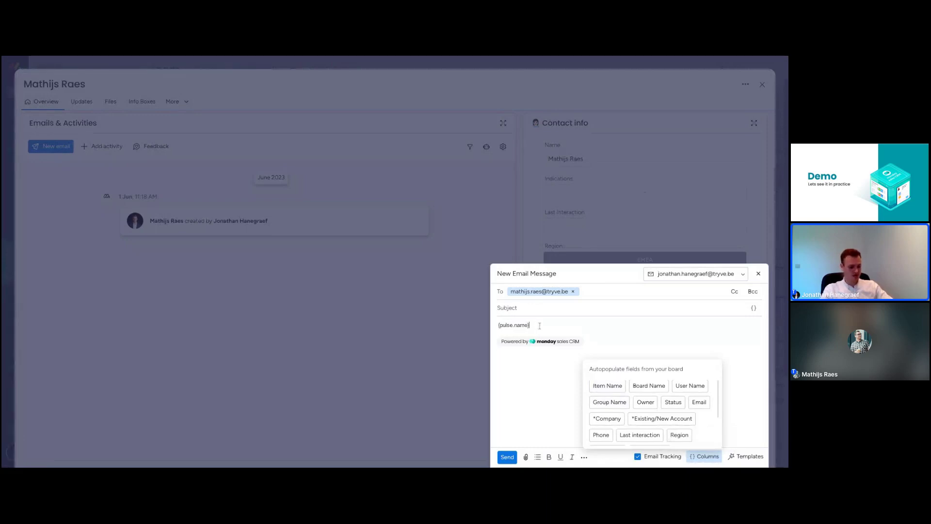
type(",")
key("Return")
key("Return")
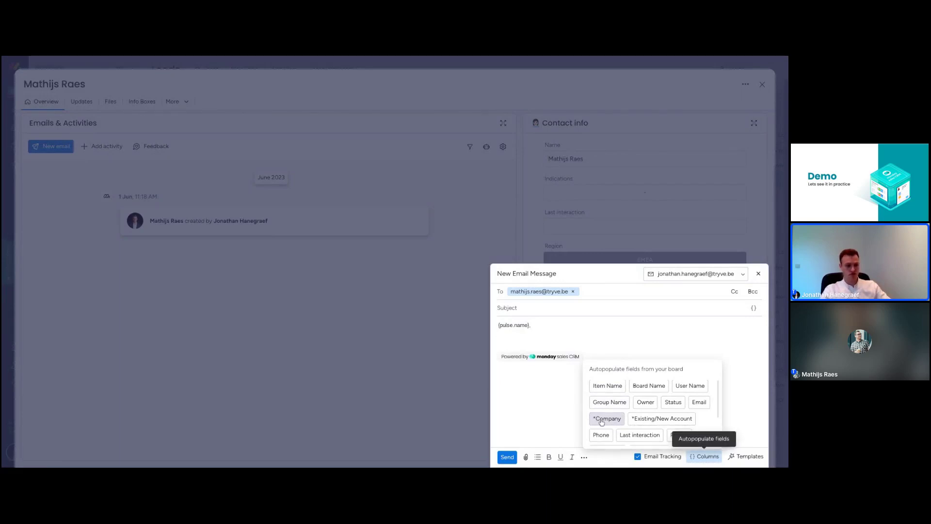
left_click(601, 420)
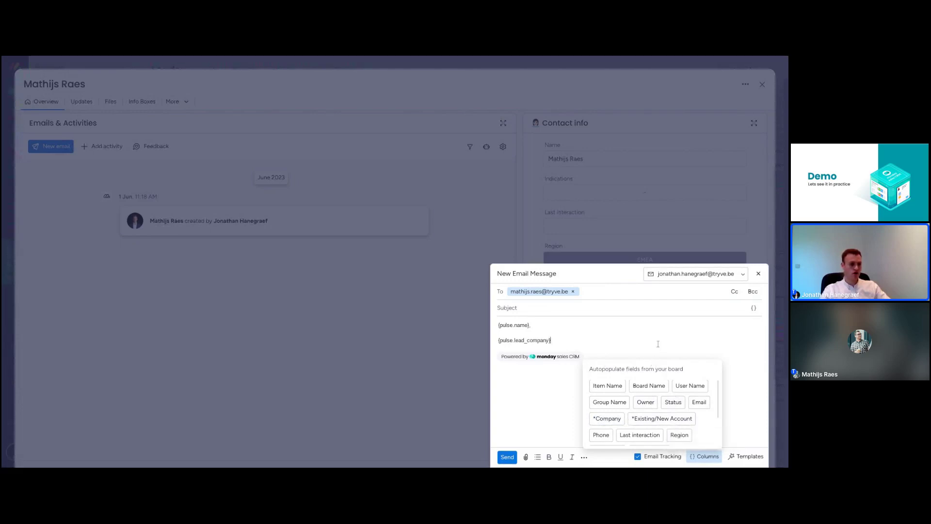
left_click(529, 307)
type("Wanna meet about monday")
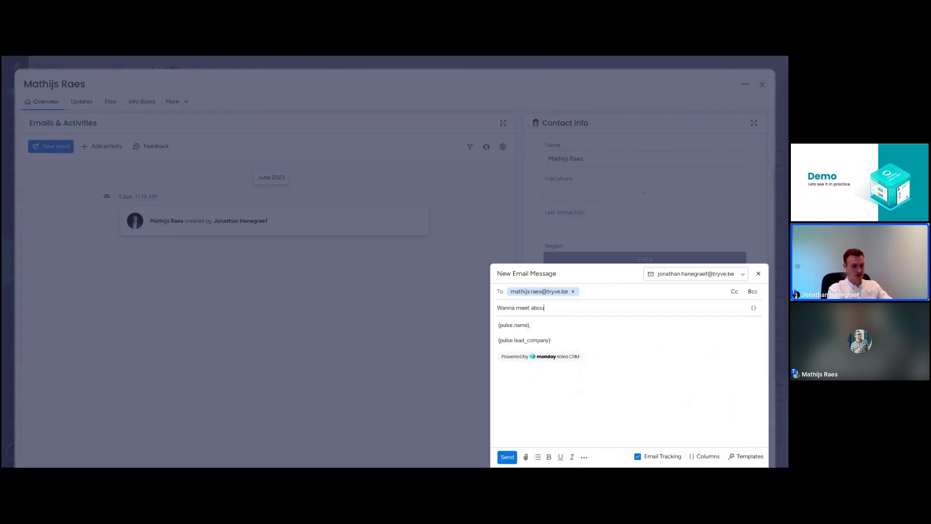
type("?")
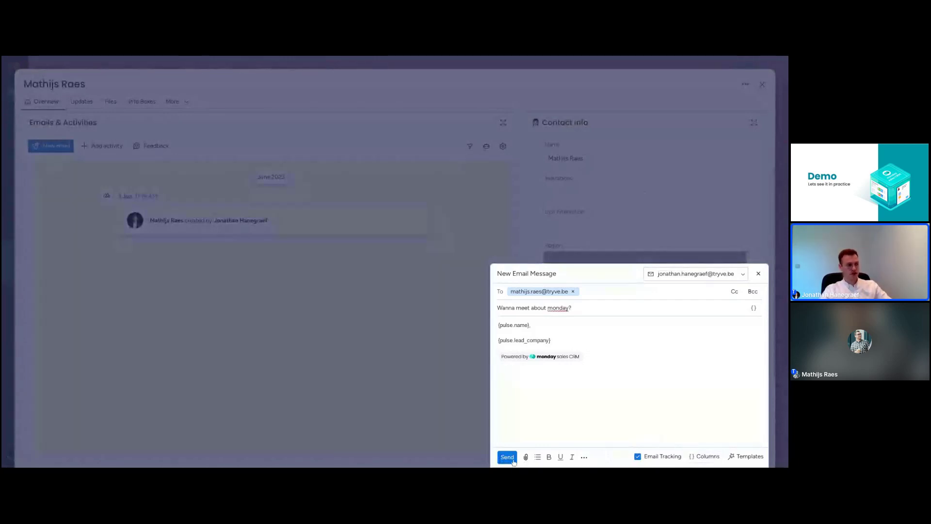
Step: Send the 'Wanna meet about monday?' email and check it in the activity timeline
left_click(507, 456)
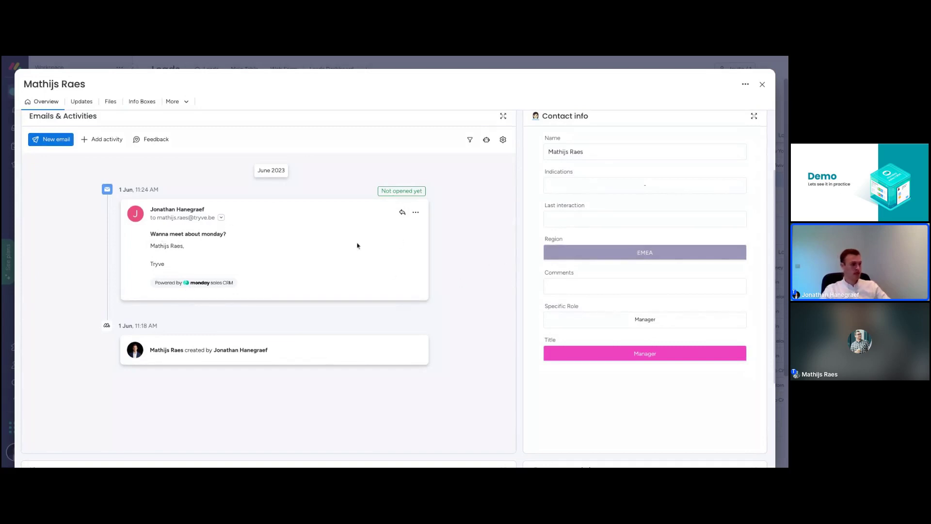
scroll(292, 275, "up", 1)
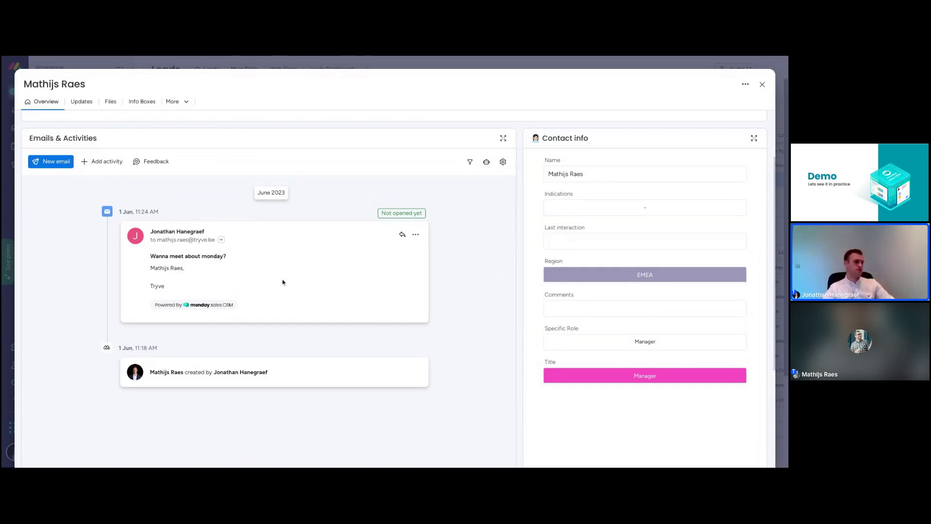
Step: Log a Meeting activity noted 'Good meeting, let's follow-up', then view the Emails & Activities recipes
left_click(101, 161)
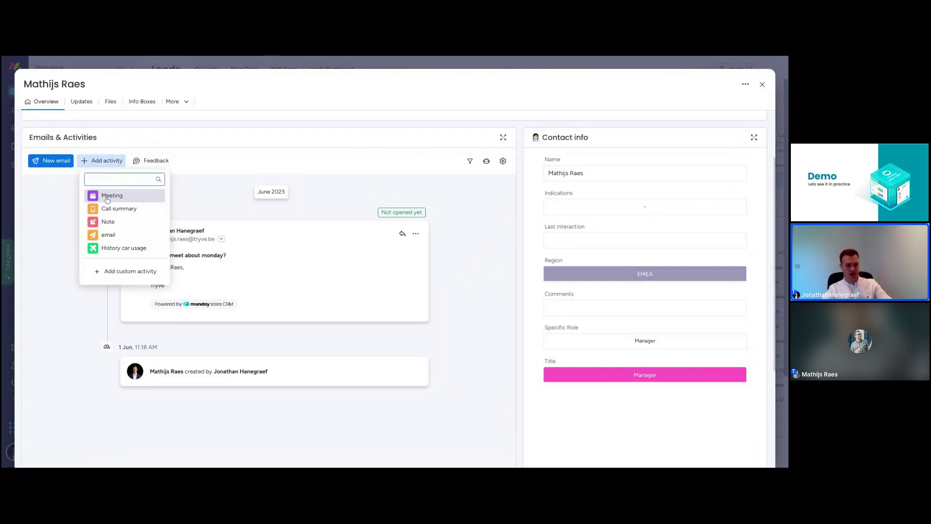
left_click(111, 196)
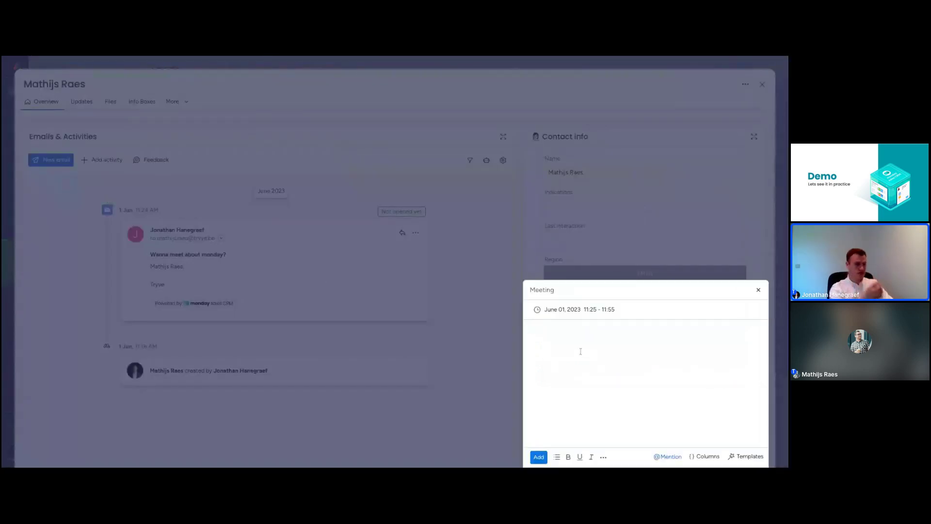
type("Good meeting, let's follow-up")
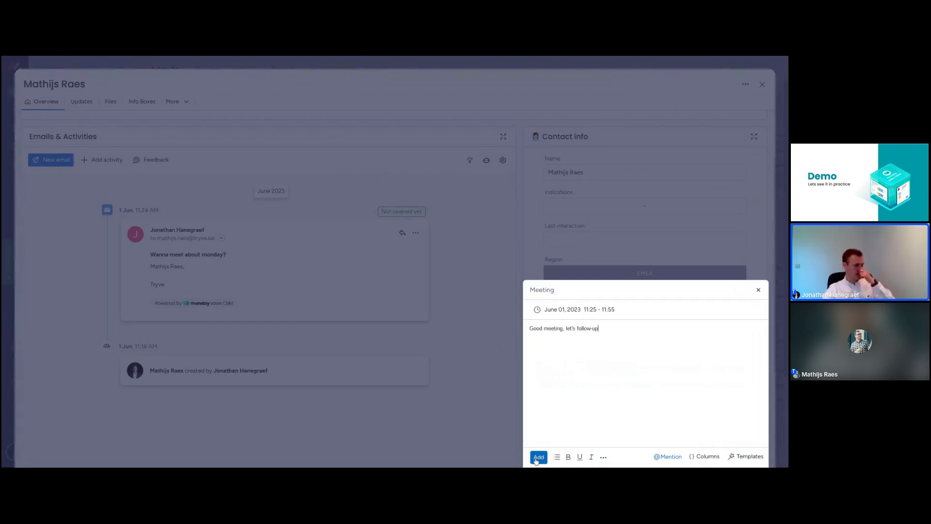
left_click(539, 457)
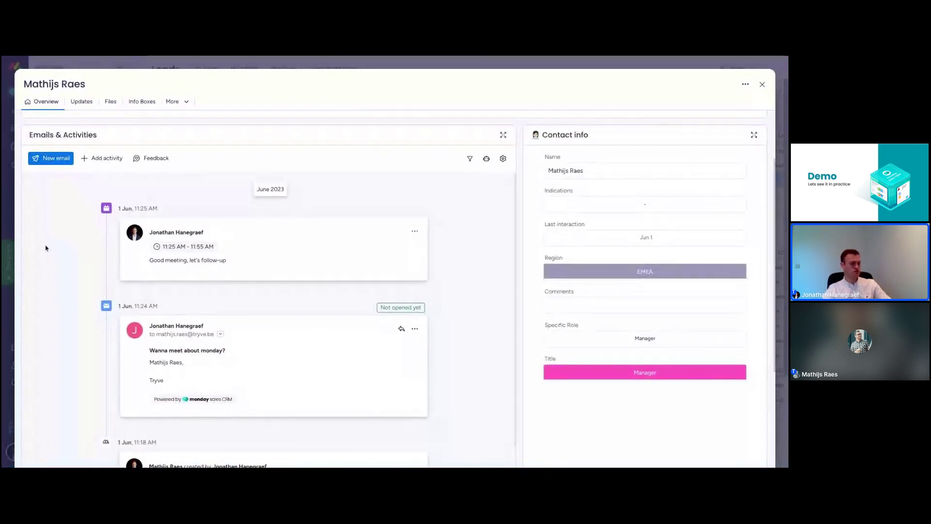
scroll(408, 252, "down", 1)
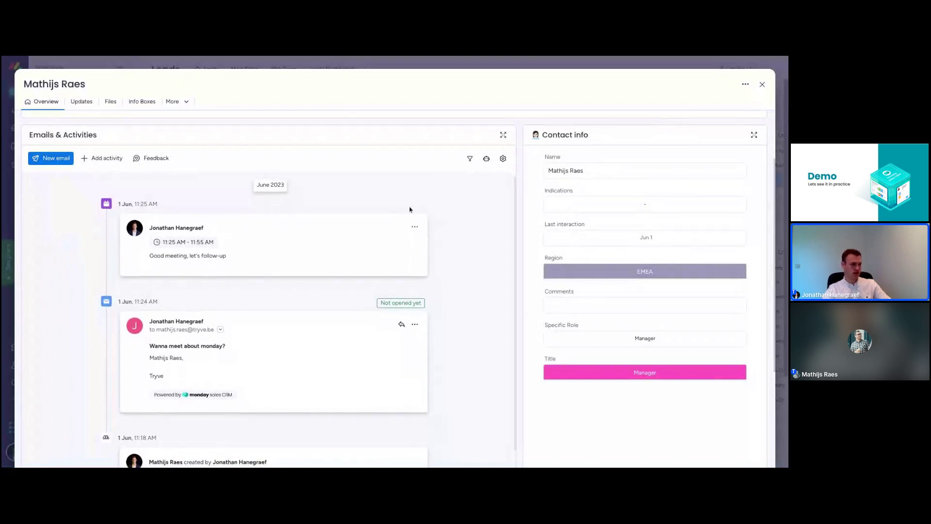
left_click(486, 160)
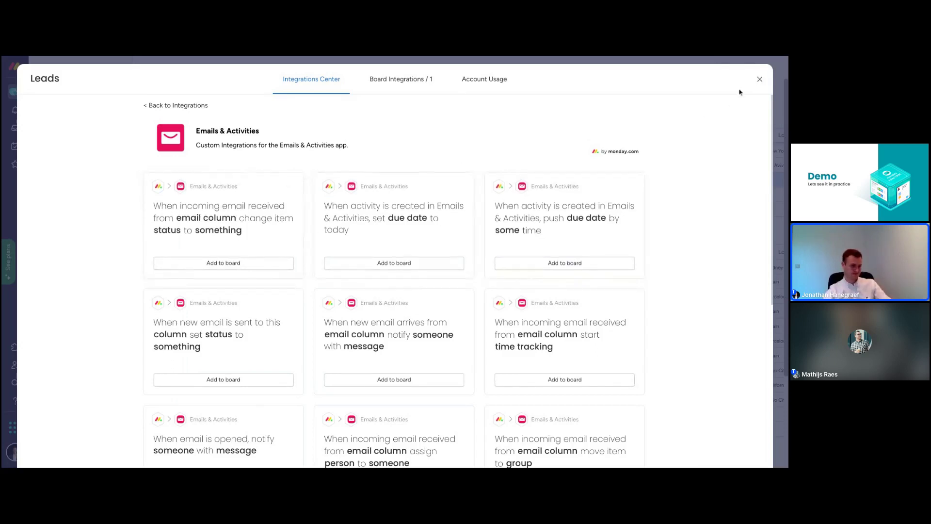
Step: Close the Emails & Activities Integrations Center to get back to the Leads board table
left_click(759, 81)
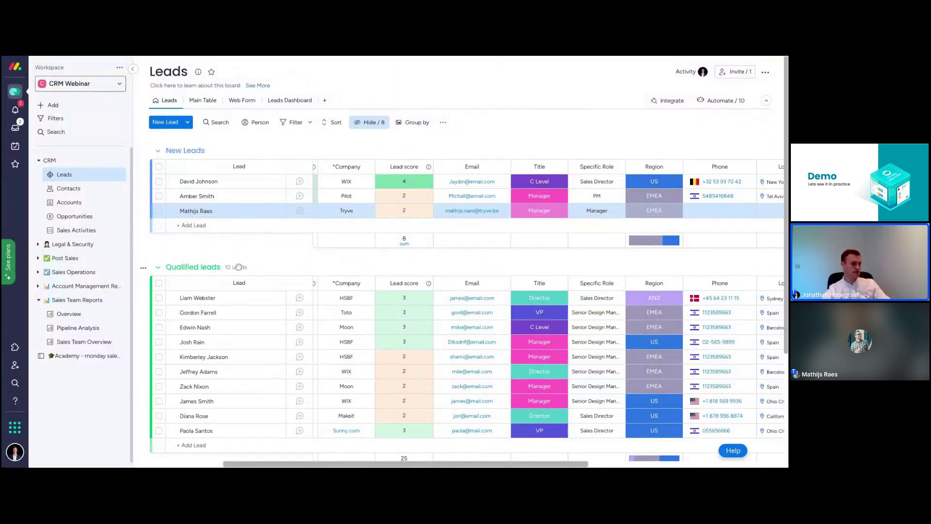
scroll(239, 266, "down", 1)
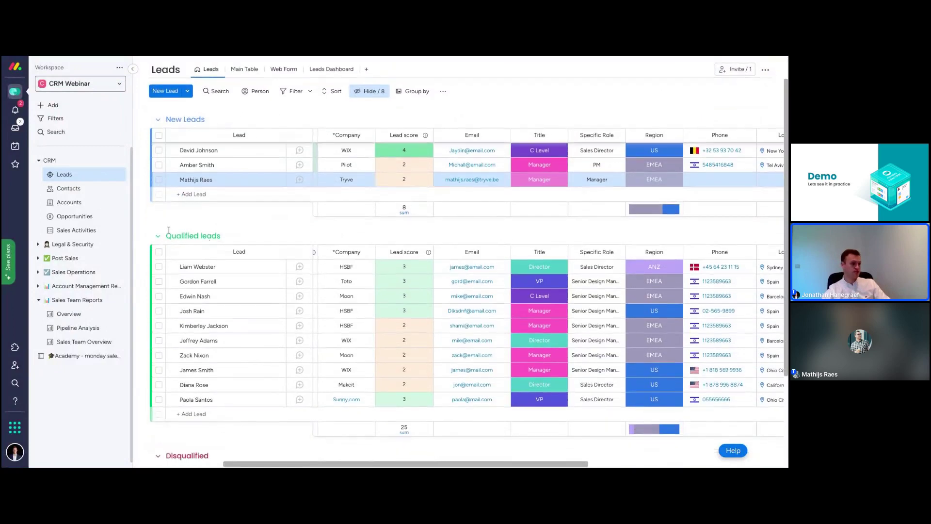
left_click(159, 150)
left_click(158, 165)
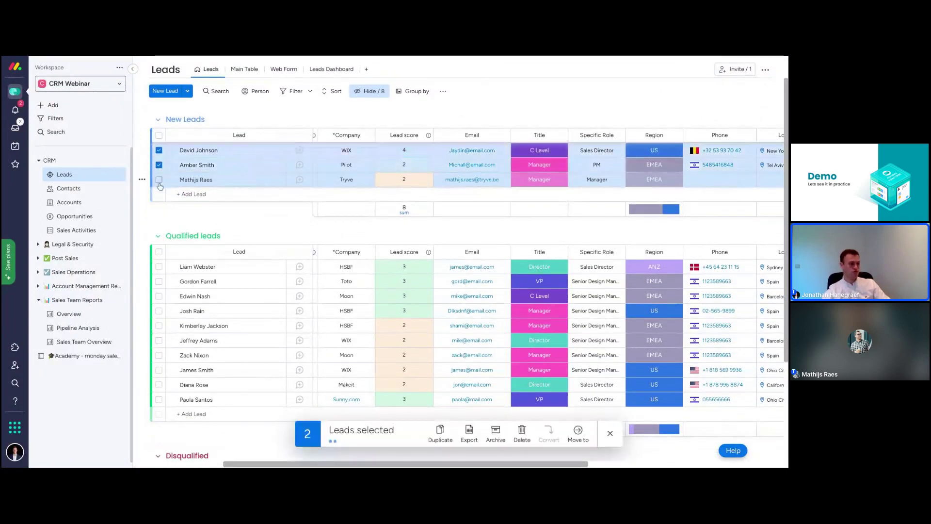
left_click(159, 179)
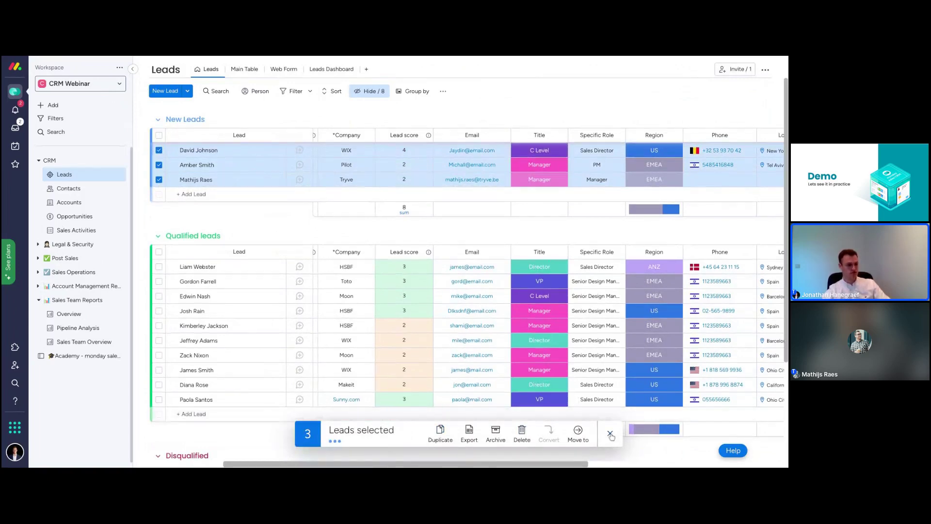
scroll(611, 434, "up", 2)
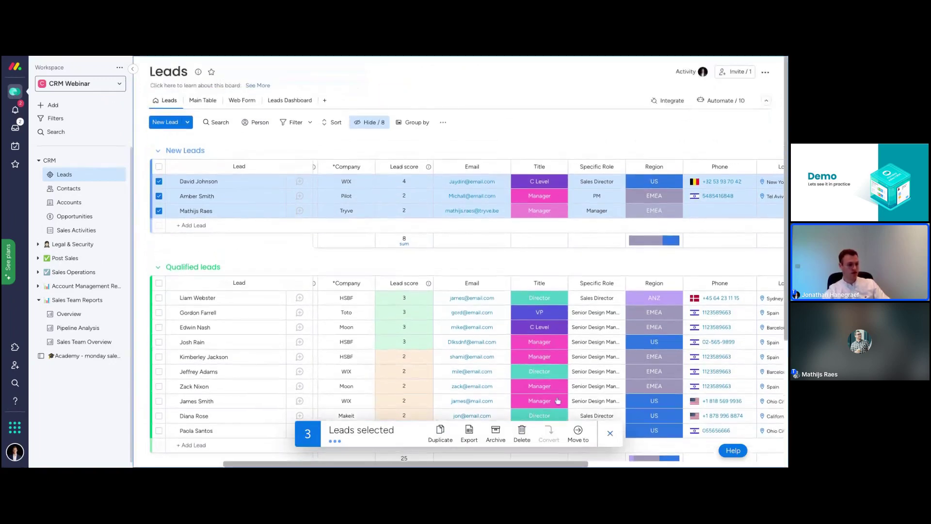
left_click(610, 431)
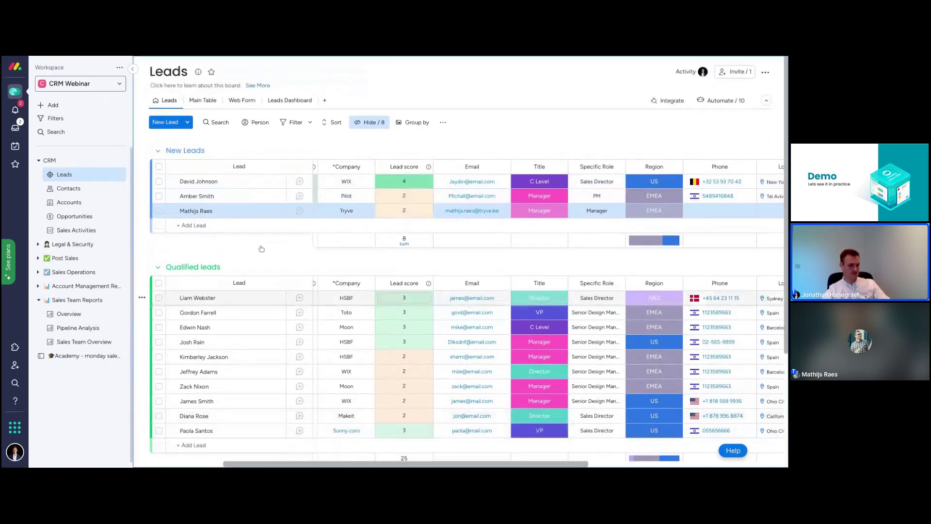
scroll(165, 243, "down", 2)
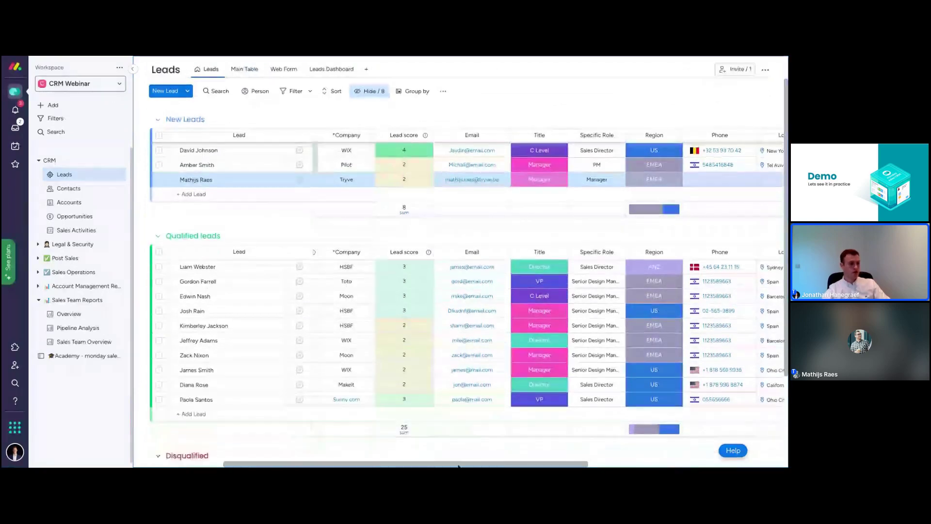
left_click_drag(458, 465, 436, 466)
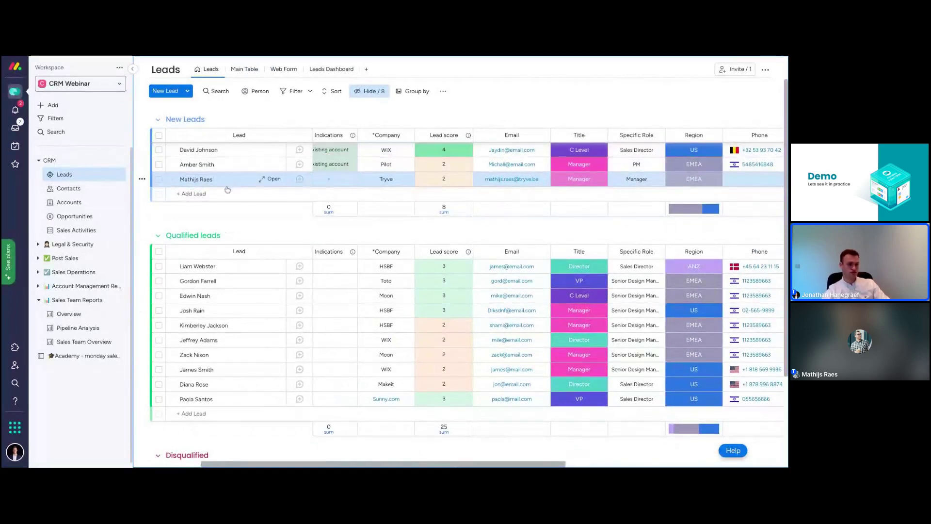
left_click(441, 182)
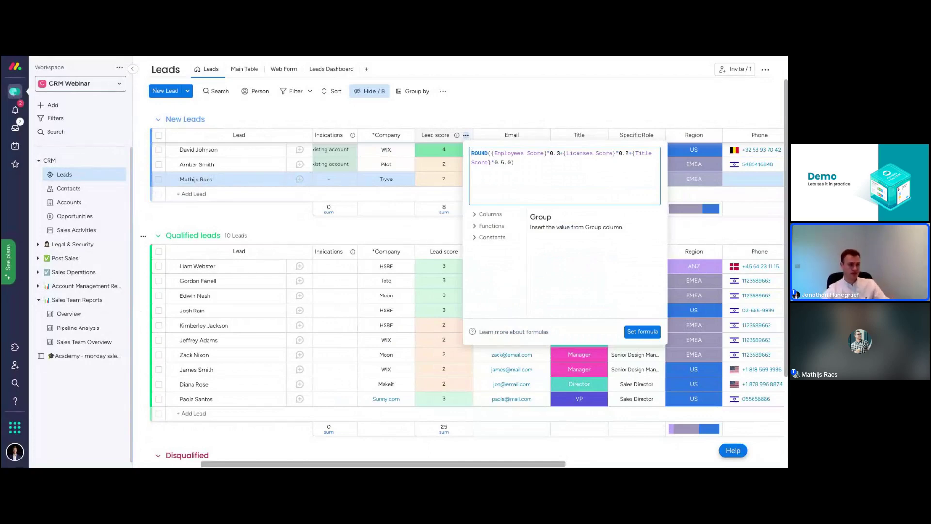
left_click(403, 231)
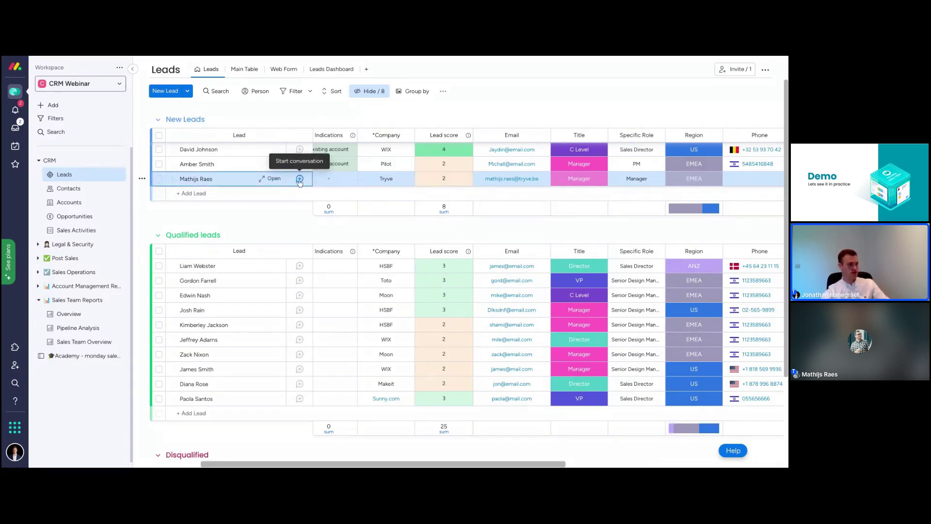
left_click(299, 180)
left_click(80, 103)
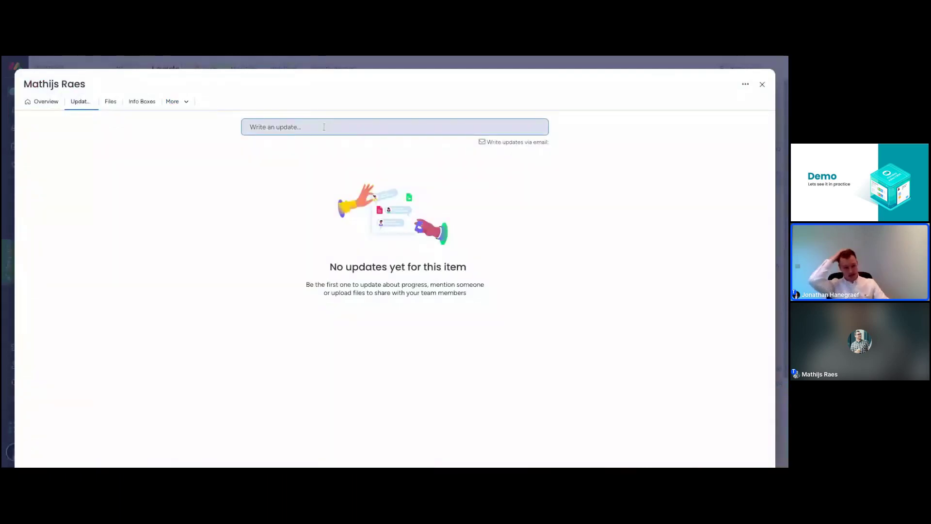
left_click(324, 127)
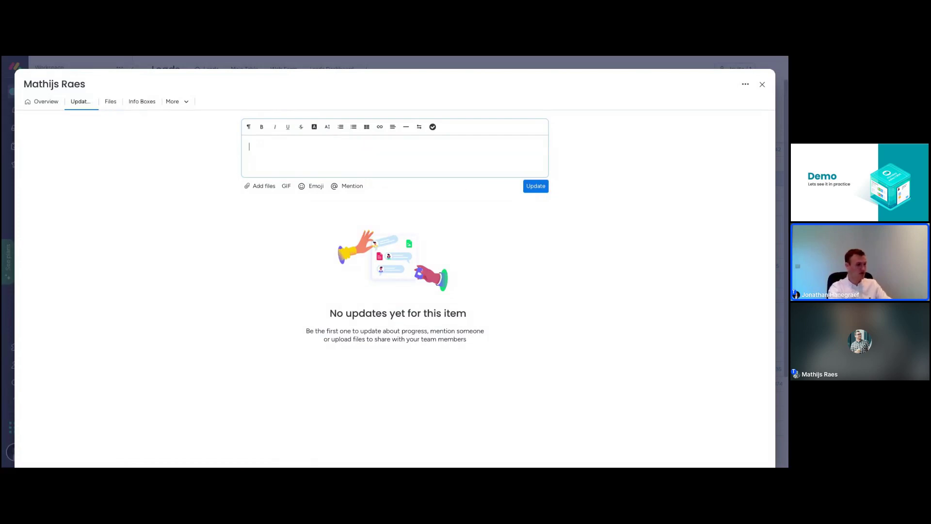
type("@")
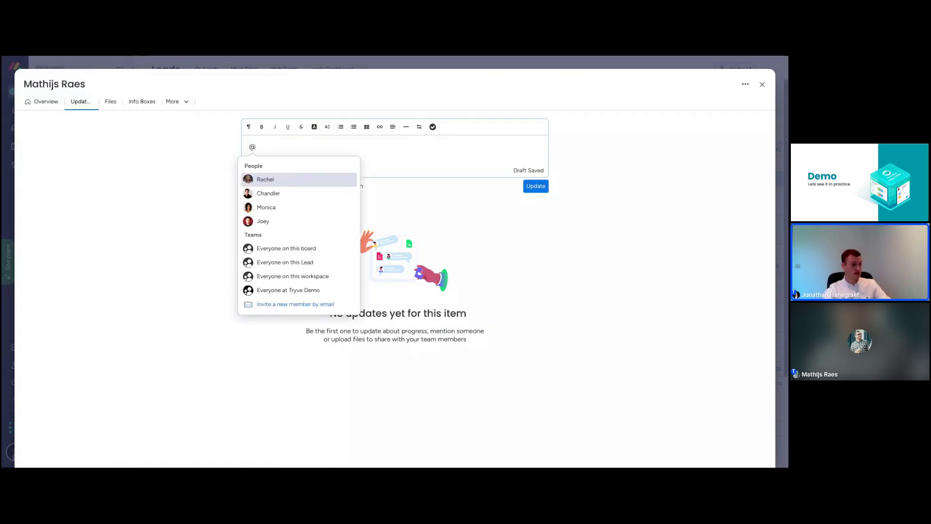
left_click(283, 179)
type(",")
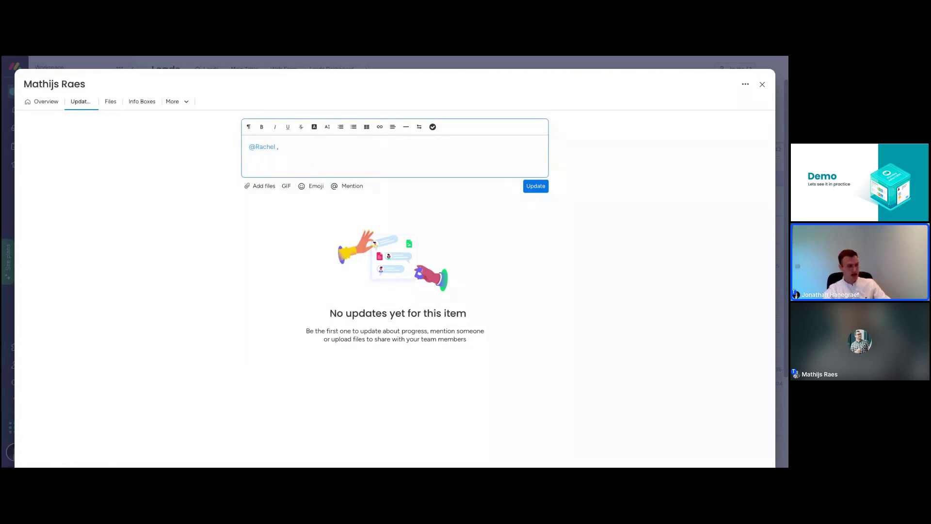
left_click(535, 186)
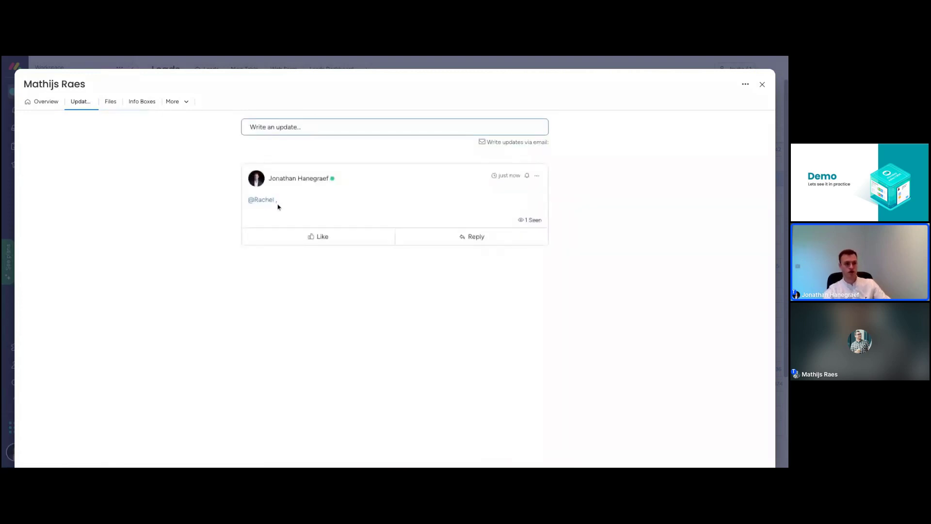
left_click(762, 85)
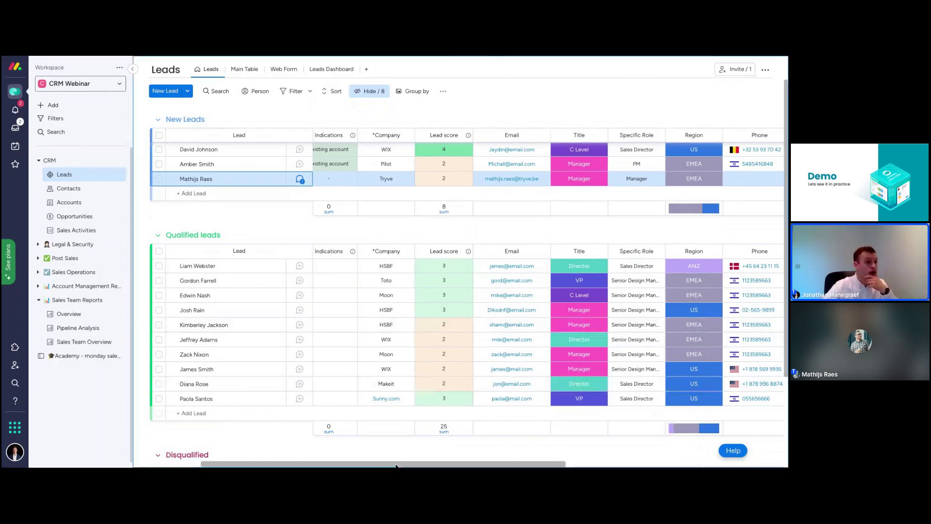
Step: Change the Tryve lead's status from New Lead to Qualified
scroll(443, 175, "left", 5)
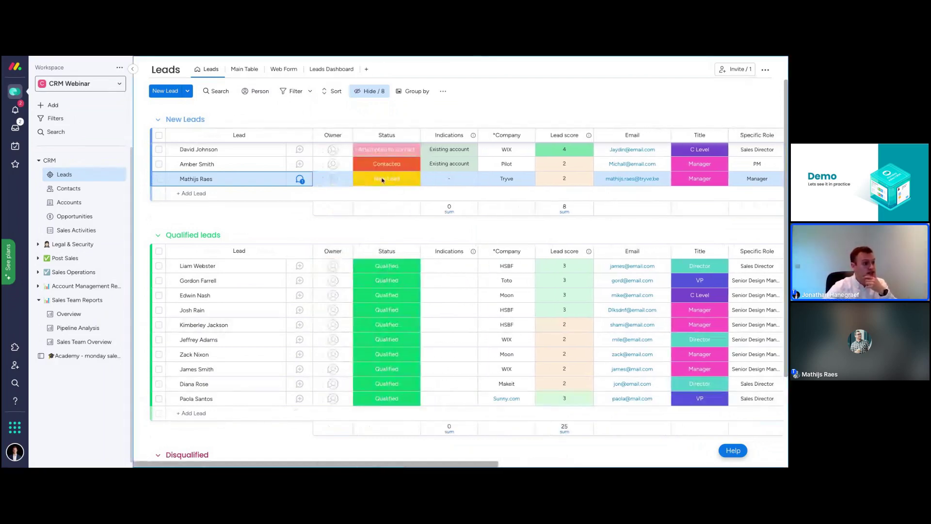
left_click(382, 180)
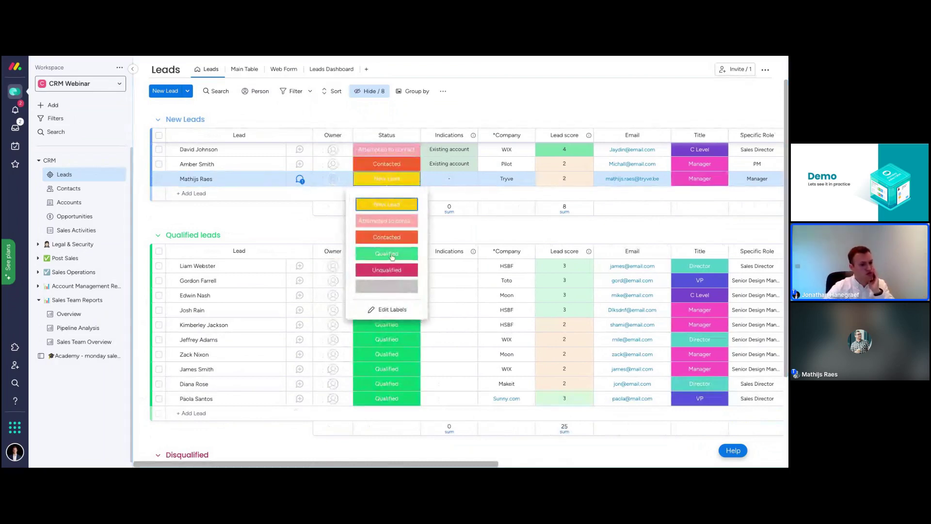
left_click(391, 255)
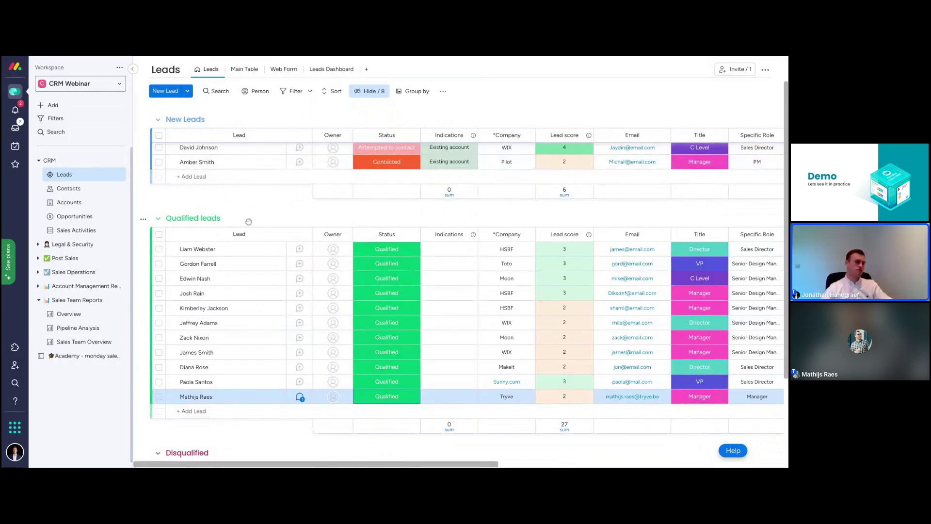
scroll(291, 271, "down", 1)
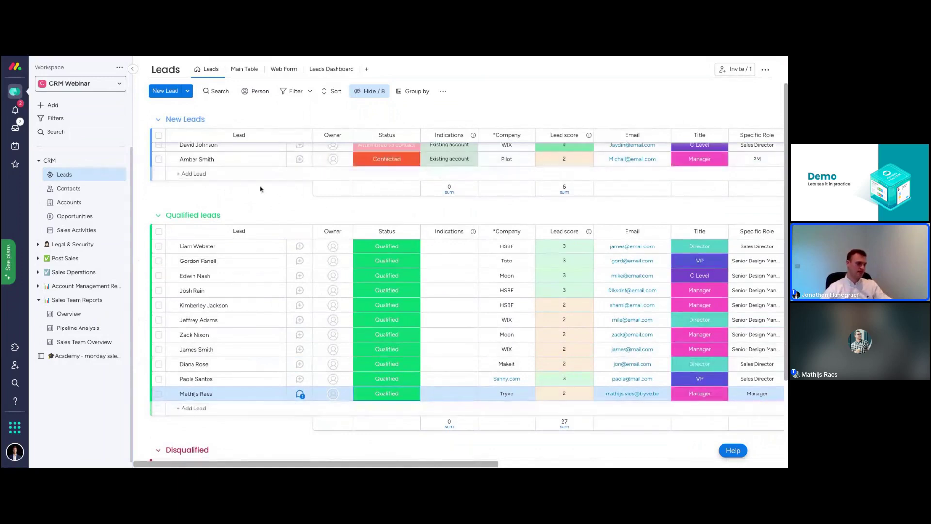
Step: Review the Tryve contact's card on the Contacts board, then switch to the Accounts board
left_click(64, 189)
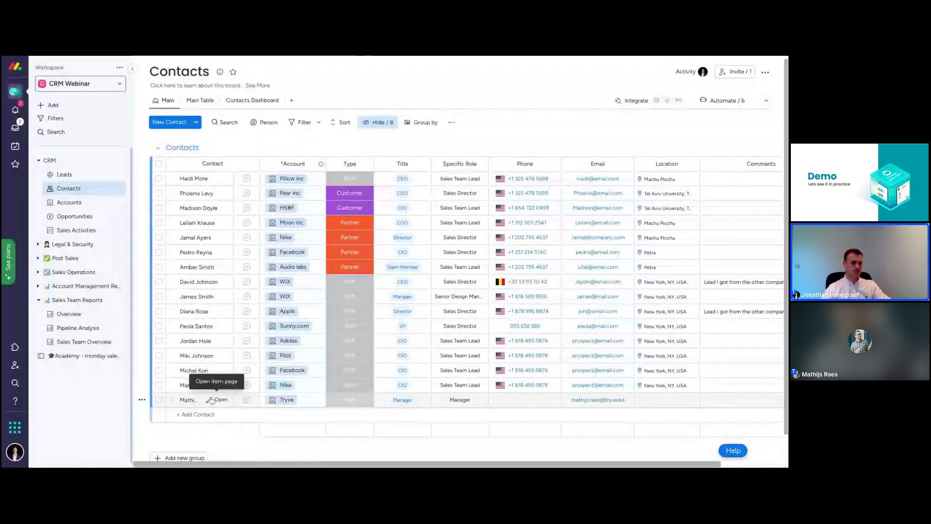
left_click(214, 399)
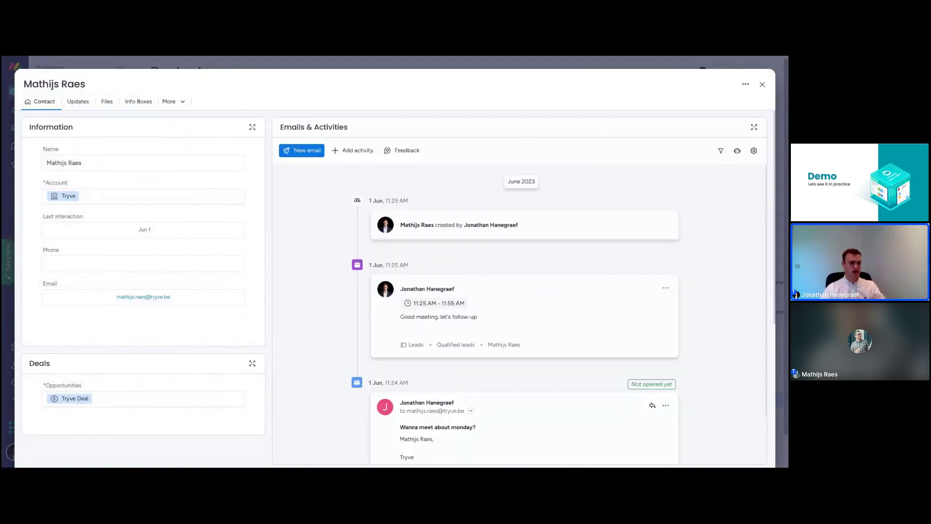
scroll(739, 347, "down", 1)
scroll(323, 315, "down", 1)
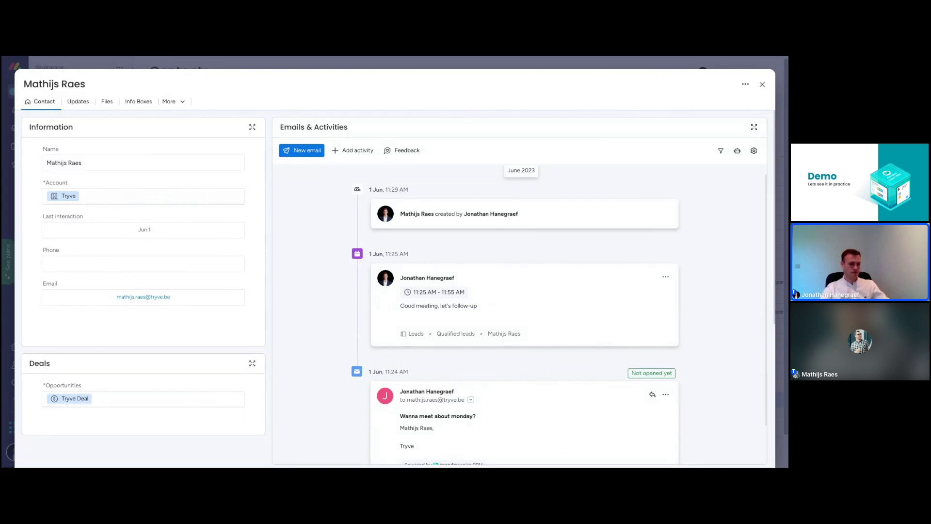
scroll(321, 315, "down", 2)
scroll(308, 319, "down", 1)
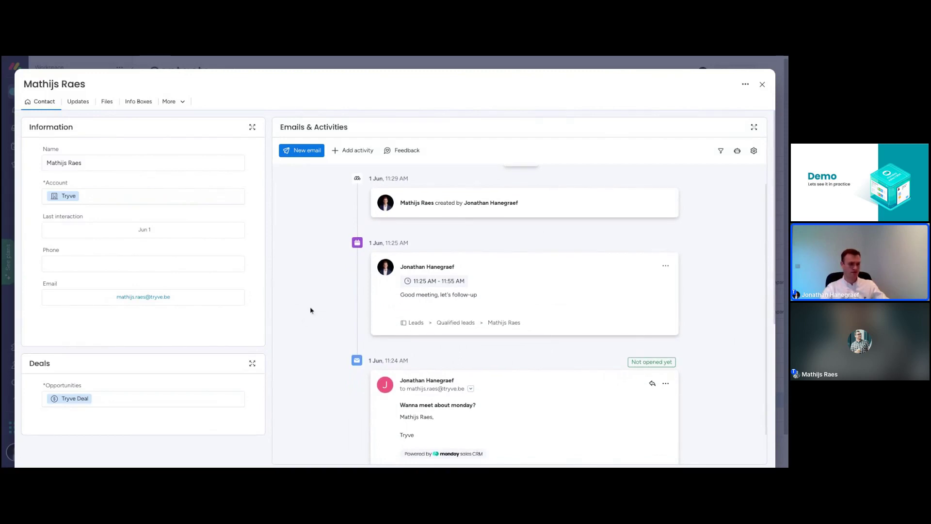
scroll(311, 310, "down", 1)
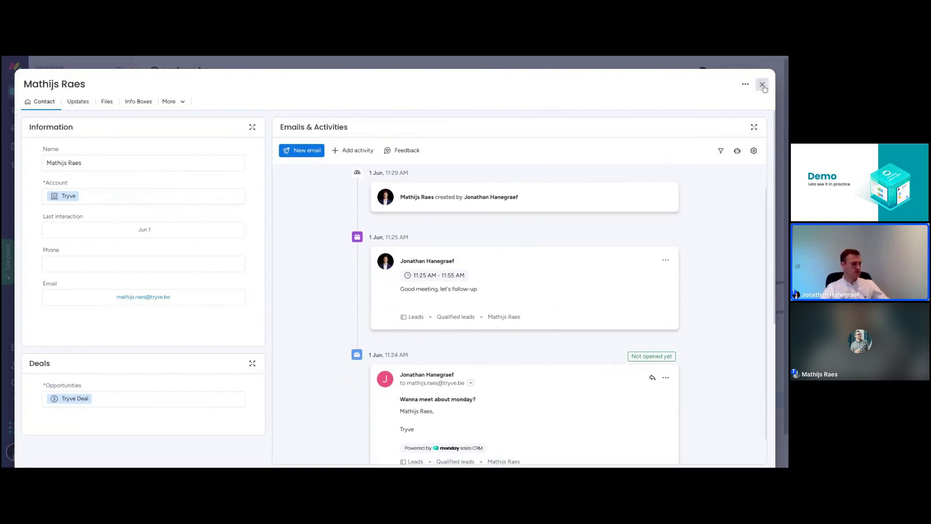
left_click(762, 85)
left_click(69, 202)
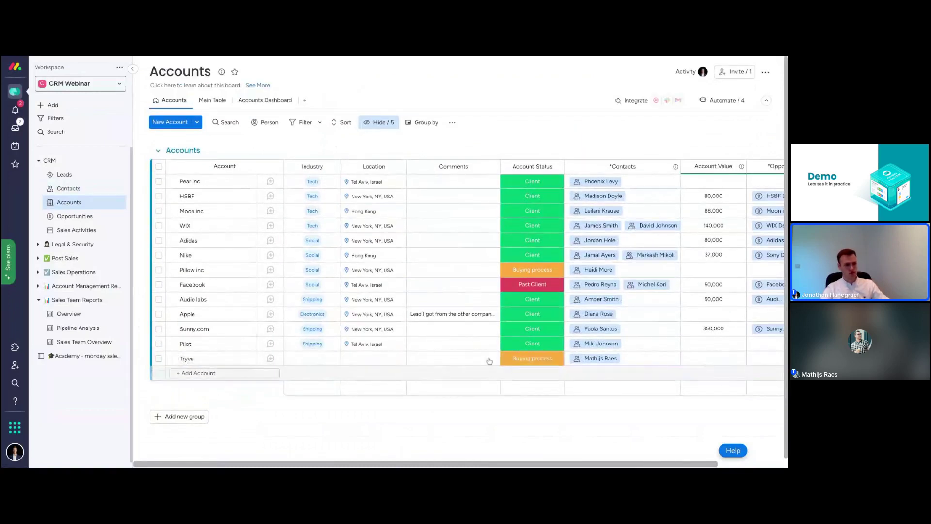
scroll(569, 361, "down", 1)
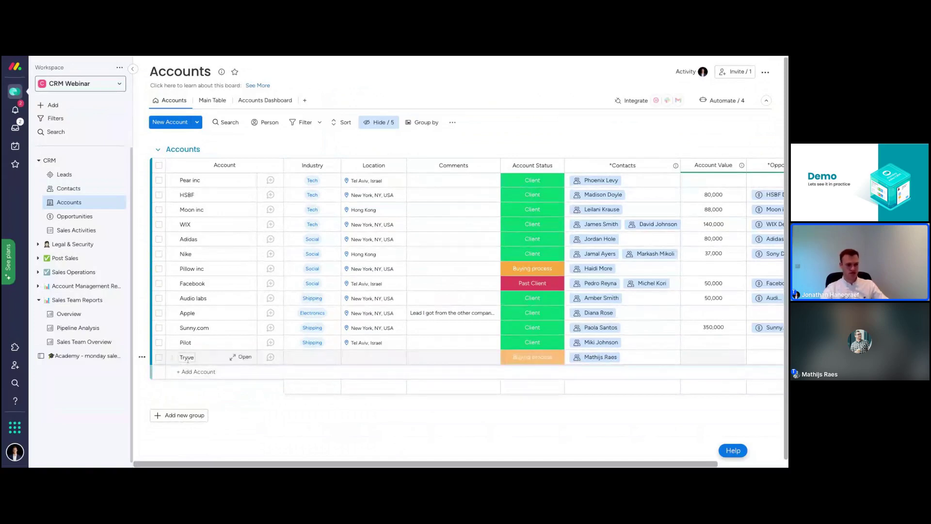
left_click(601, 359)
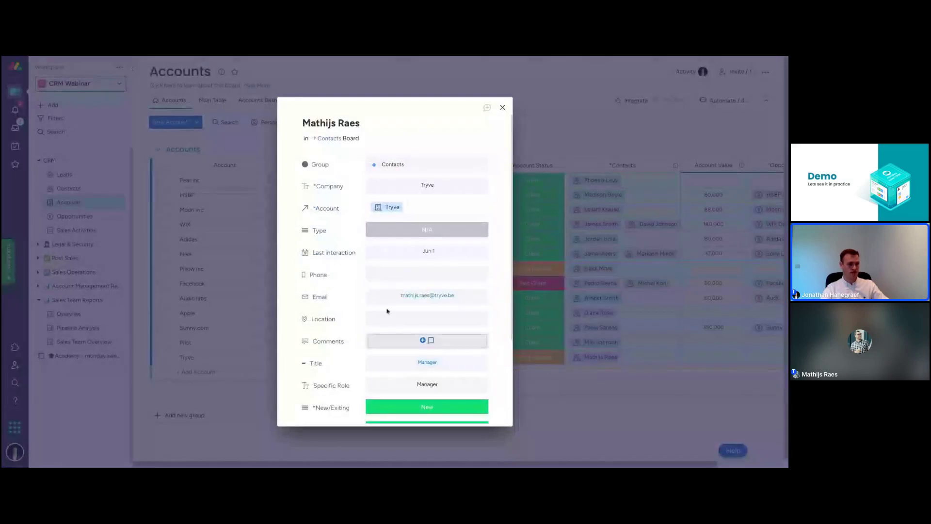
scroll(361, 263, "down", 1)
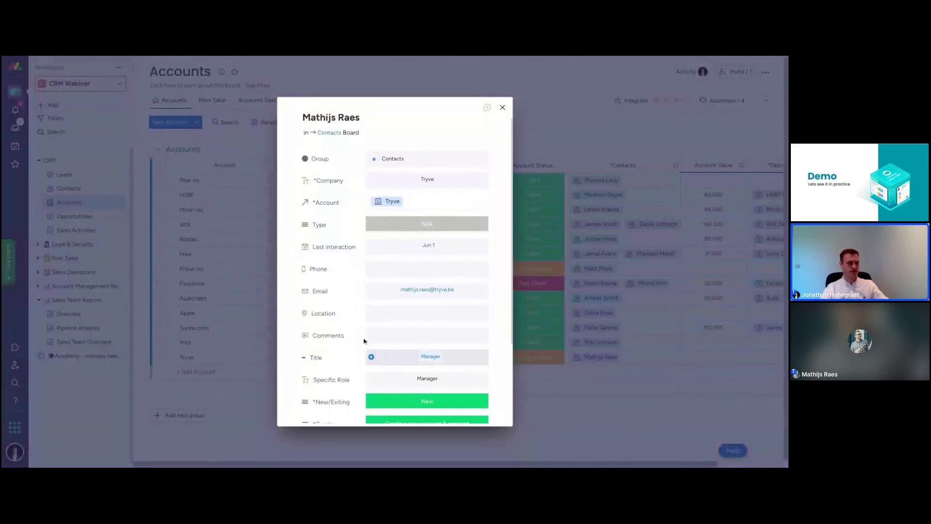
scroll(416, 310, "down", 1)
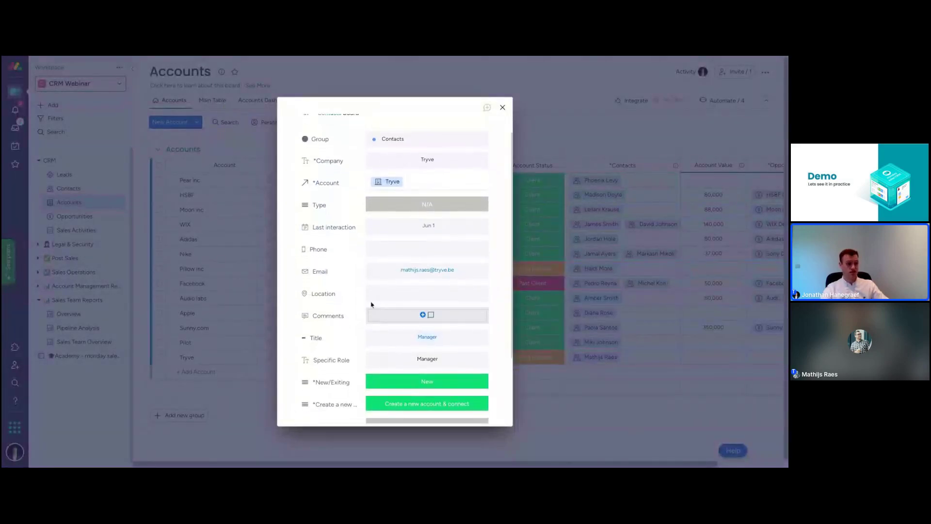
scroll(367, 293, "up", 1)
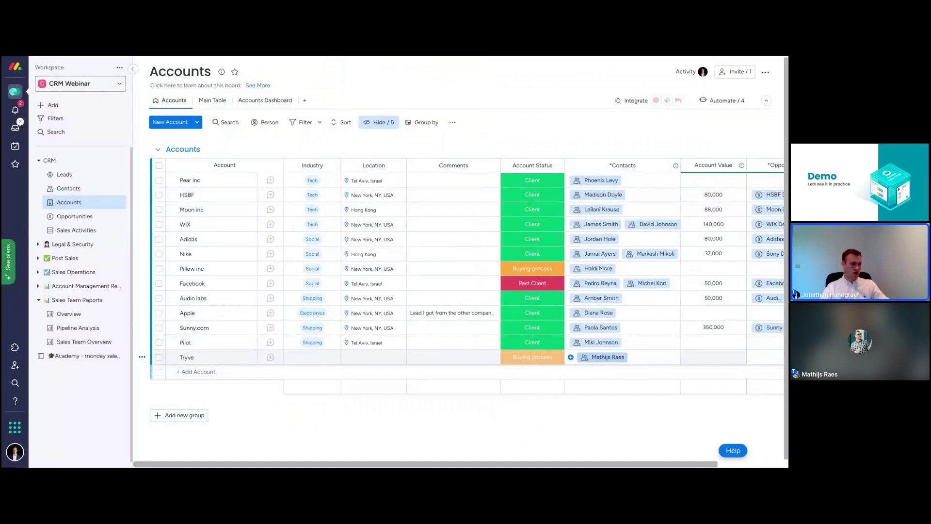
scroll(496, 460, "down", 1)
left_click_drag(496, 459, 632, 464)
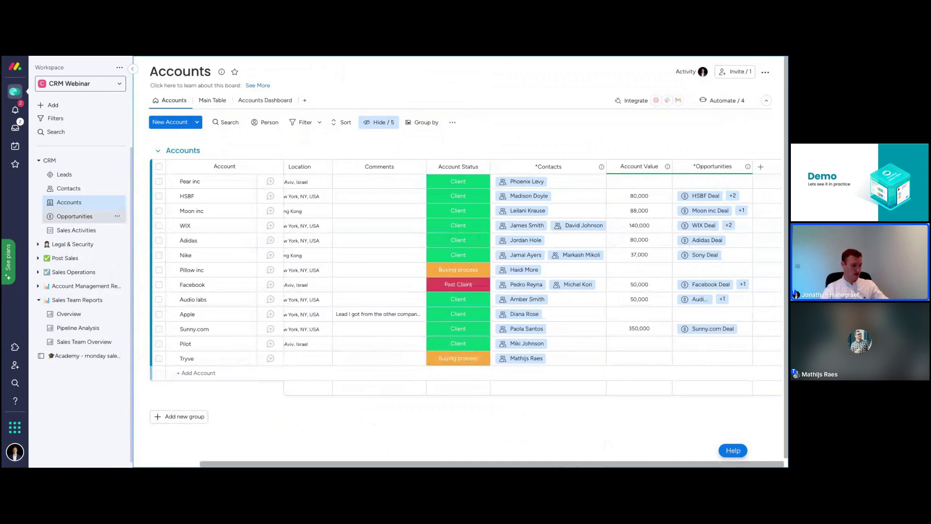
Step: Open the Opportunities board and preview the Tryve account card linked to Tryve Deal
left_click(71, 217)
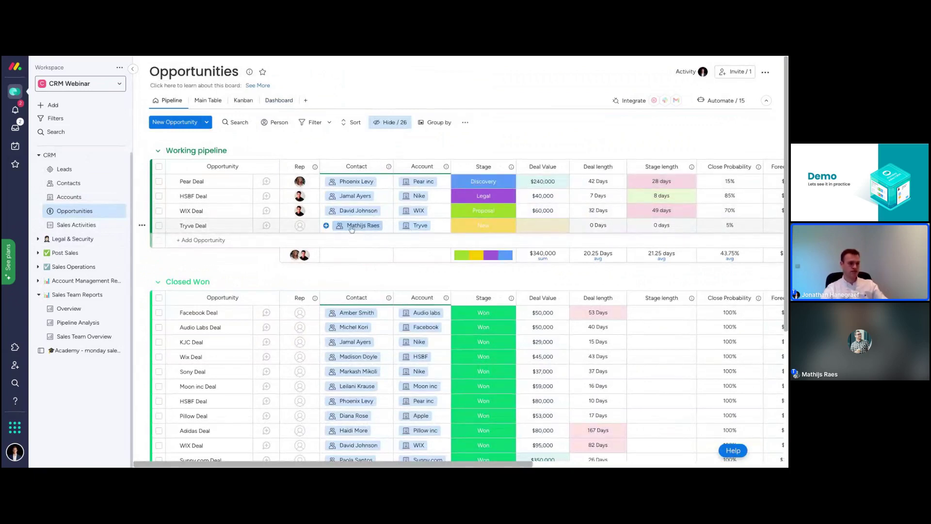
left_click(414, 227)
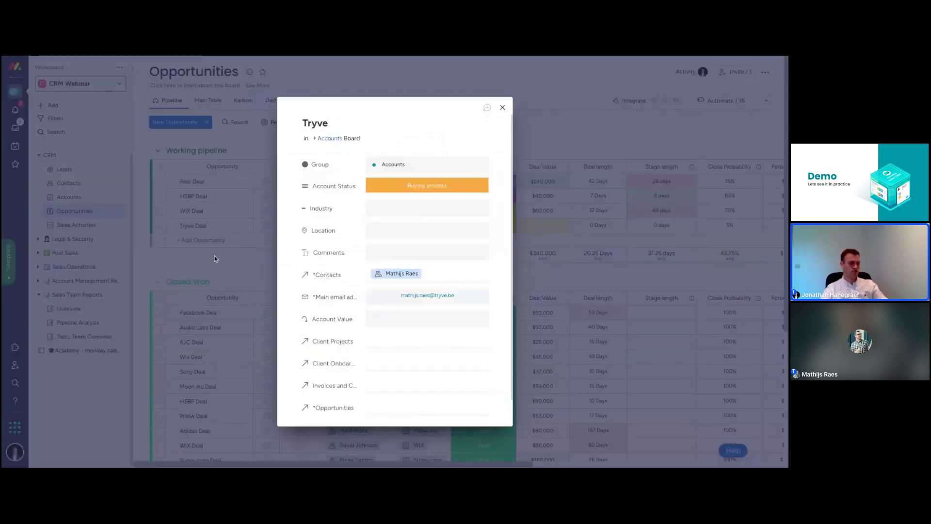
left_click(502, 107)
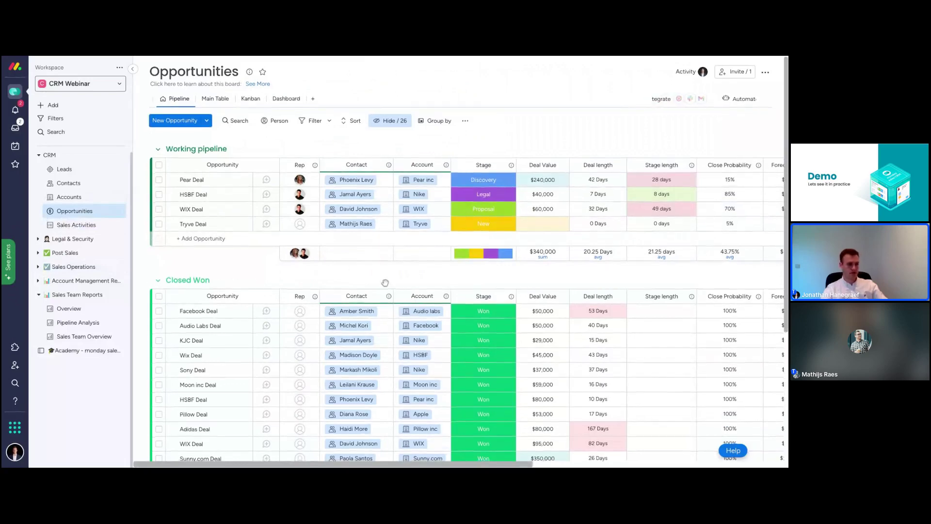
scroll(383, 283, "down", 1)
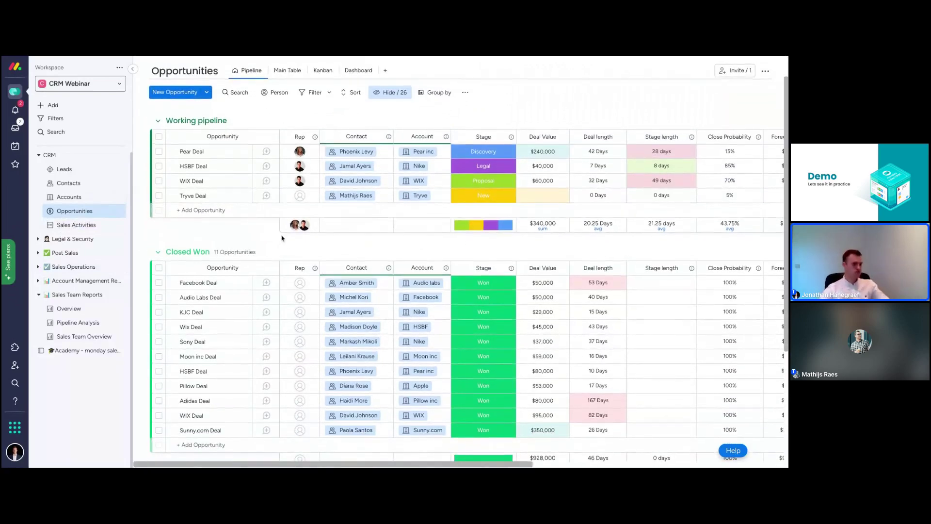
scroll(315, 247, "up", 1)
scroll(316, 248, "down", 1)
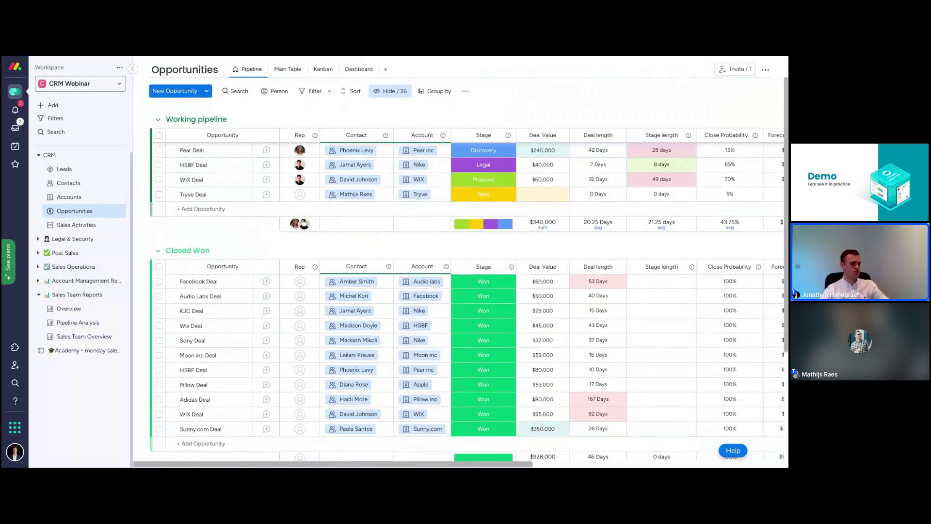
Step: Assign the first suggested person as Tryve Deal's rep
left_click(299, 194)
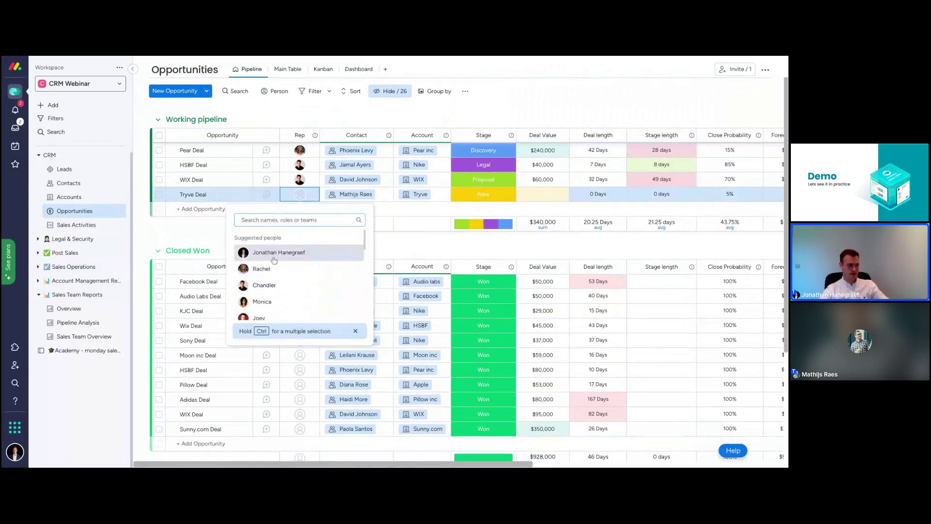
key("Escape")
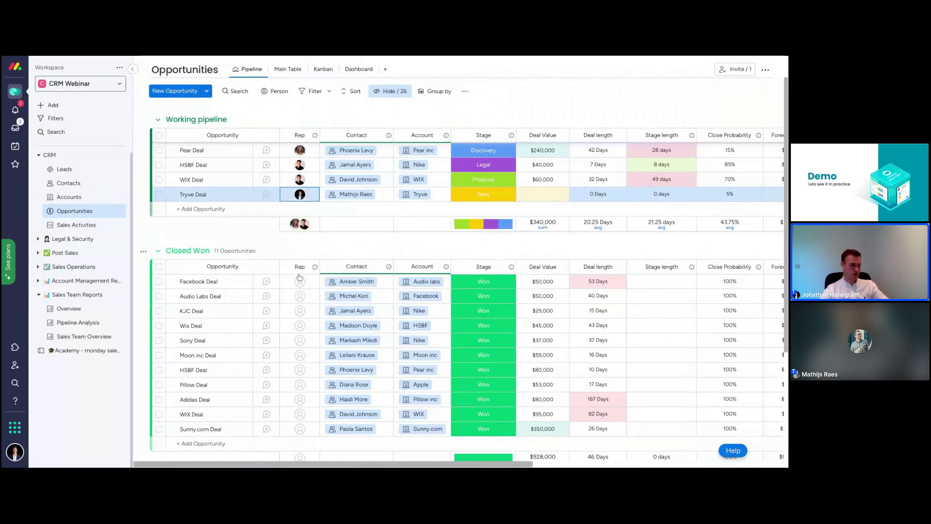
scroll(231, 202, "down", 1)
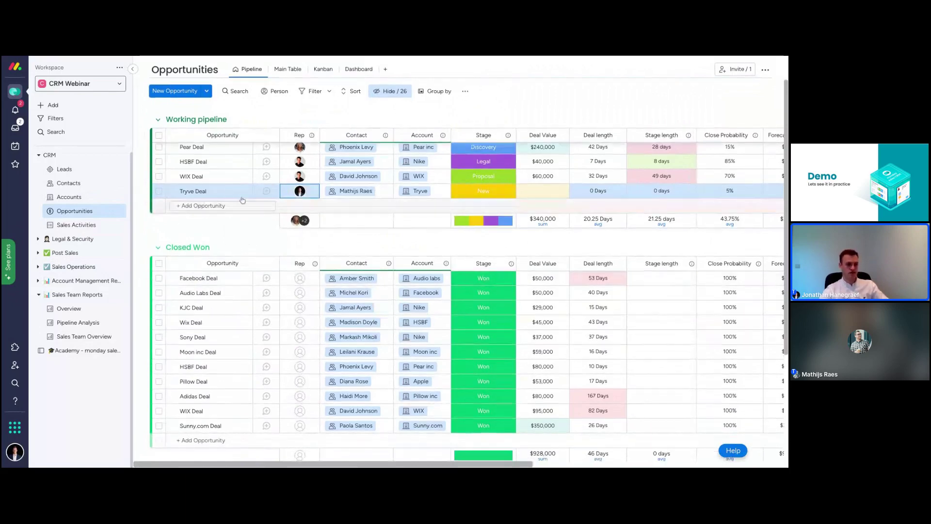
scroll(242, 199, "up", 2)
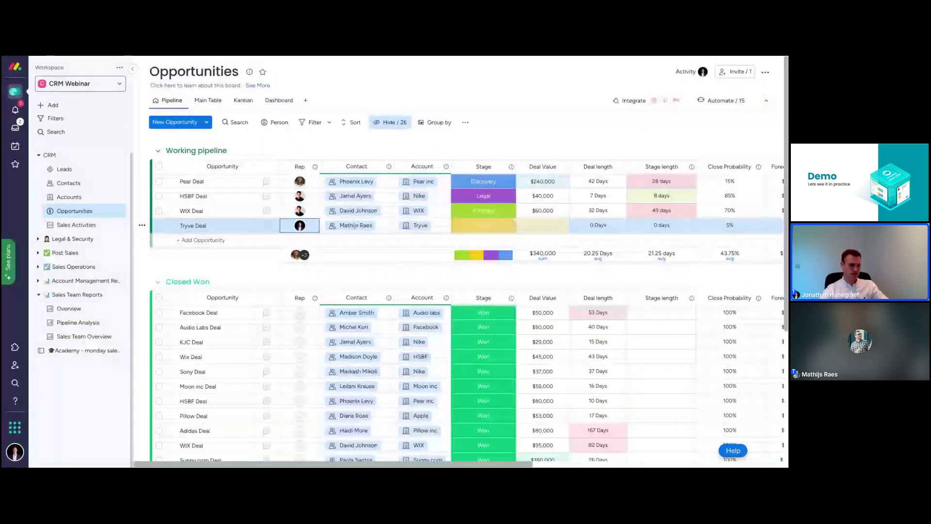
scroll(476, 225, "down", 1)
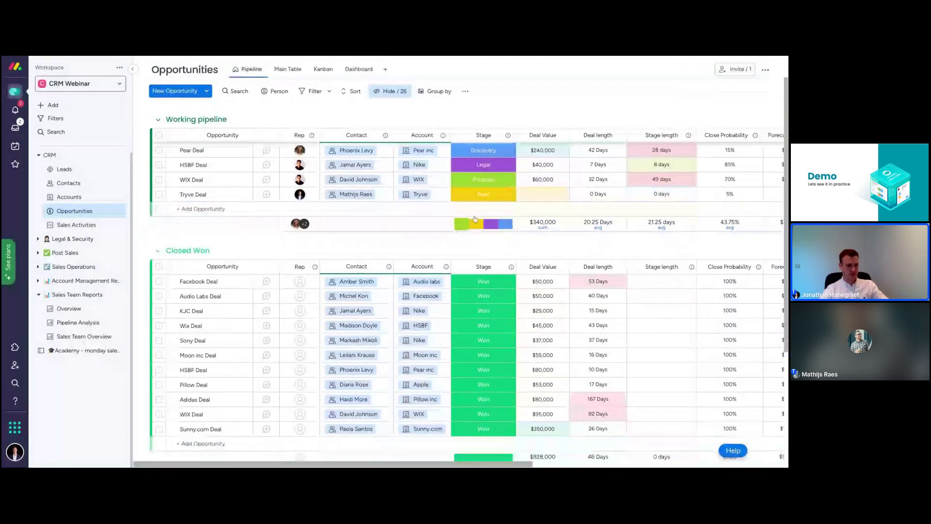
Step: Open Tryve Deal's stage label editor and close it without changing any labels
left_click(476, 194)
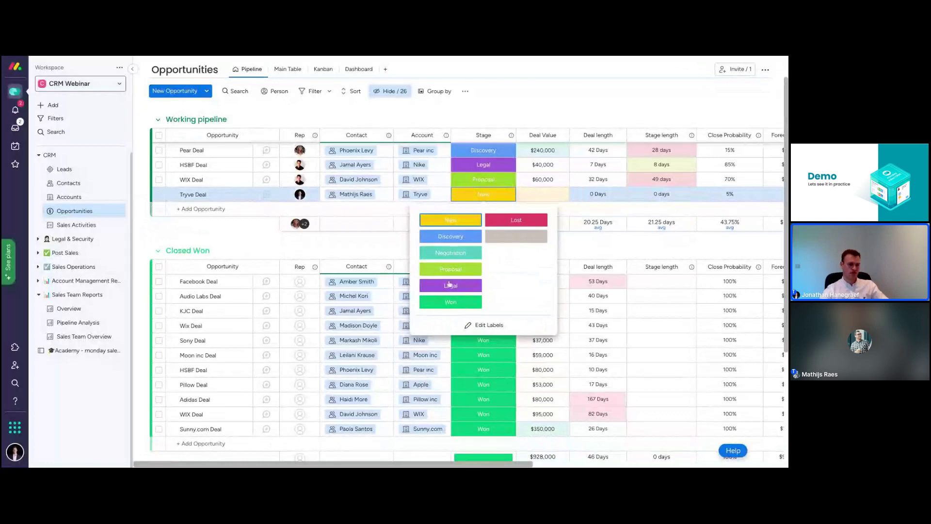
left_click(481, 326)
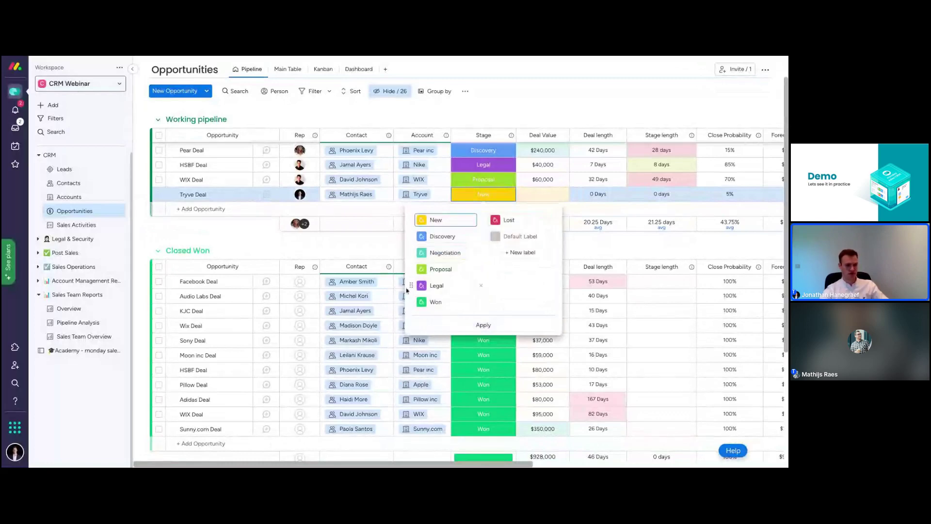
left_click(485, 328)
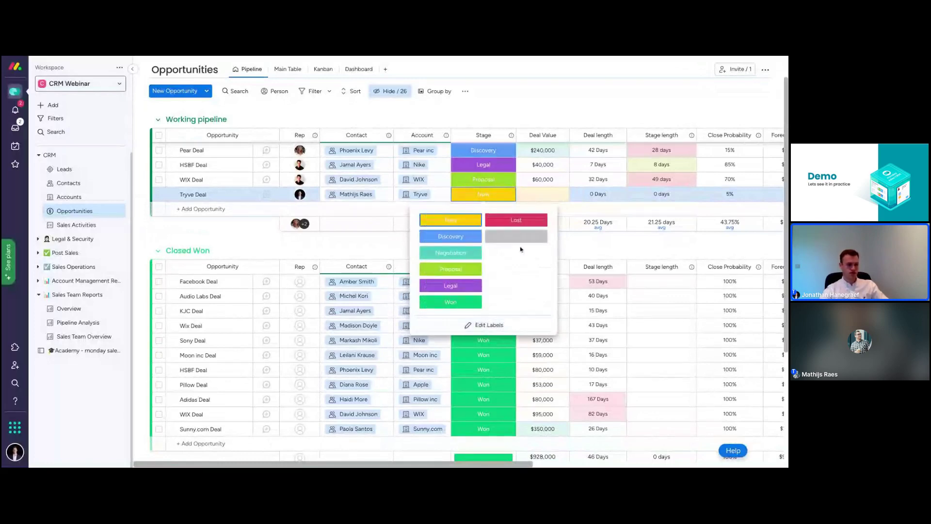
left_click(543, 193)
Step: Set Tryve Deal's deal value to $20,000
left_click(544, 194)
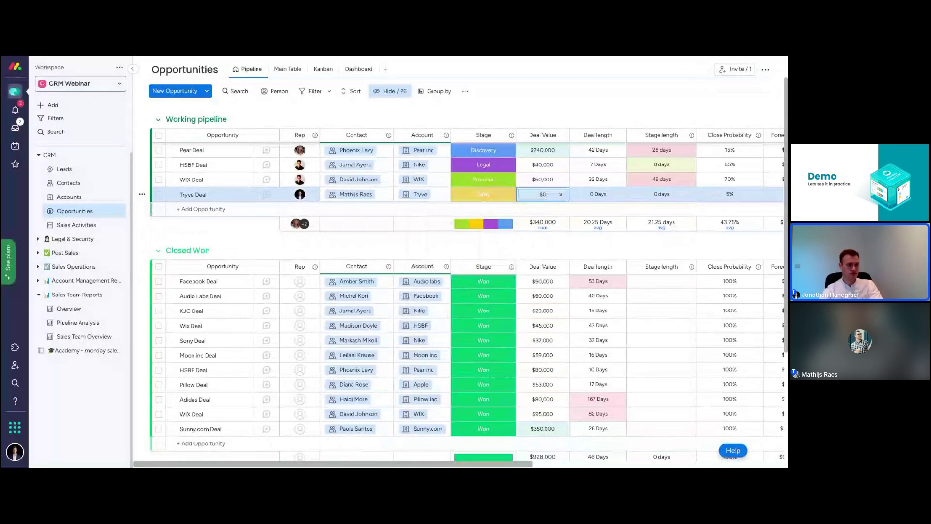
left_click(546, 194)
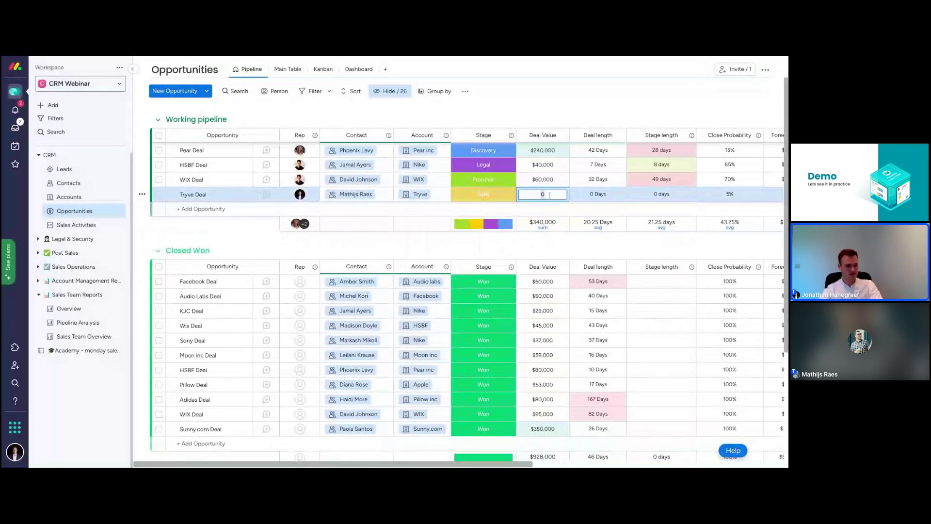
type("20000")
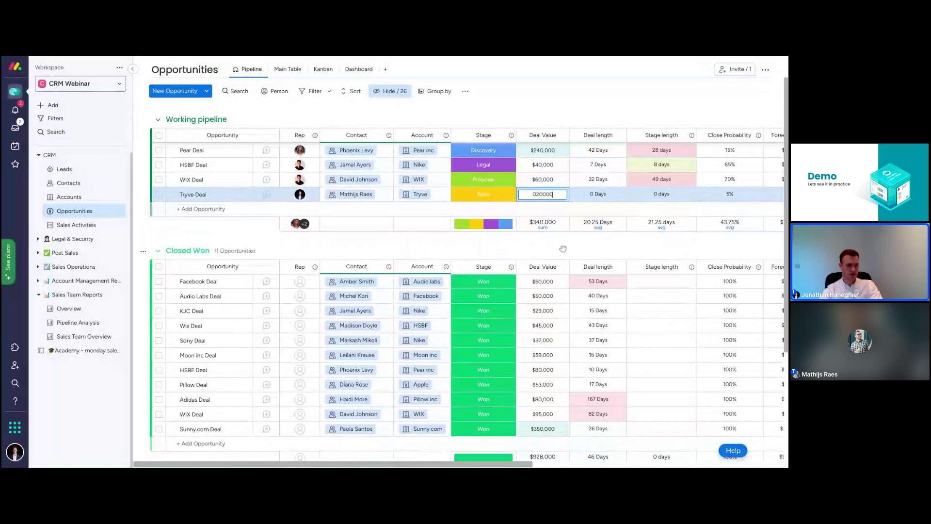
key("Return")
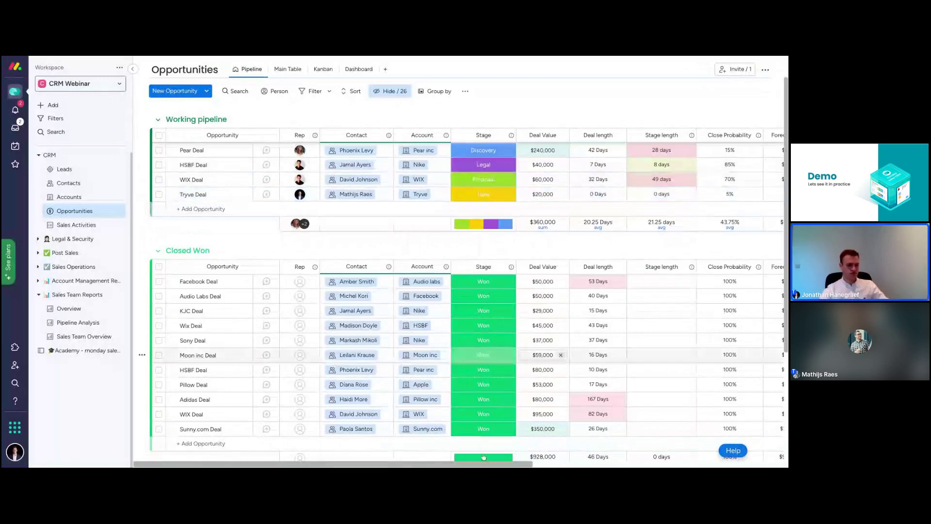
Step: Set Tryve Deal's stage to Discovery
left_click_drag(527, 464, 632, 465)
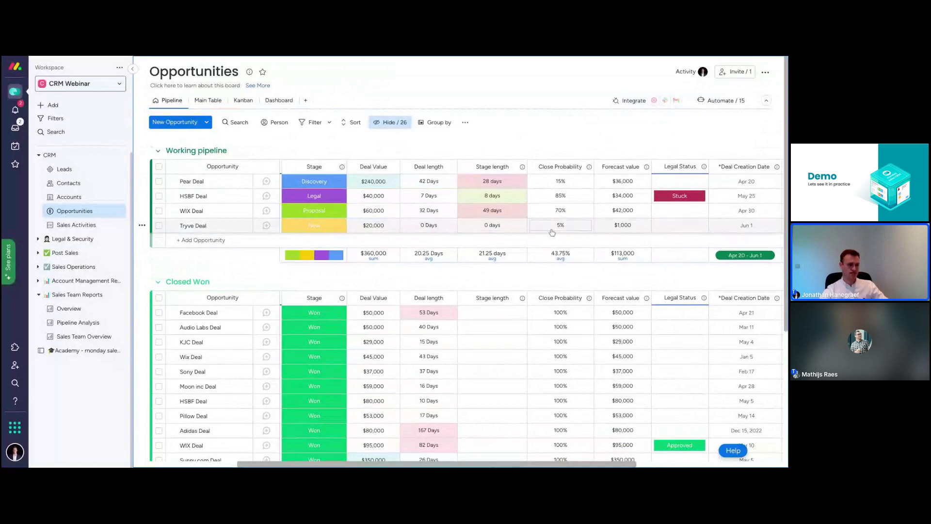
left_click(310, 226)
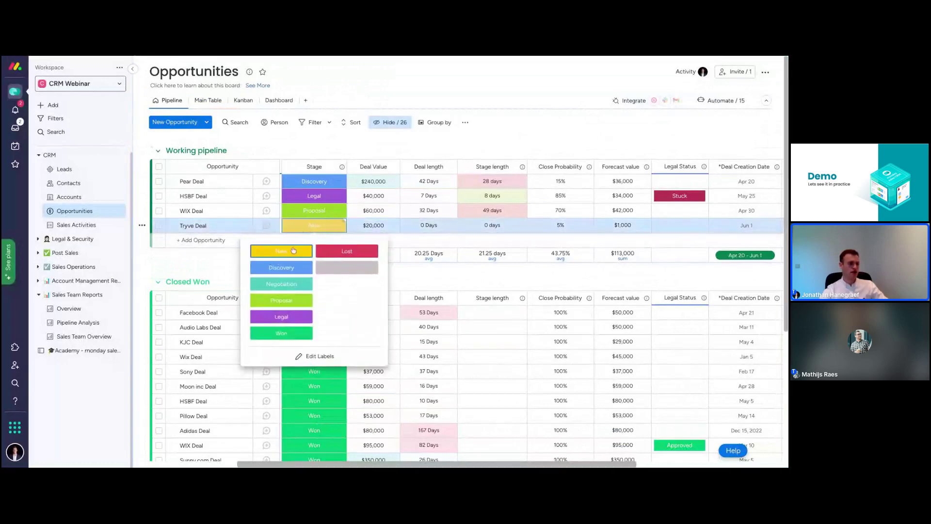
left_click(276, 268)
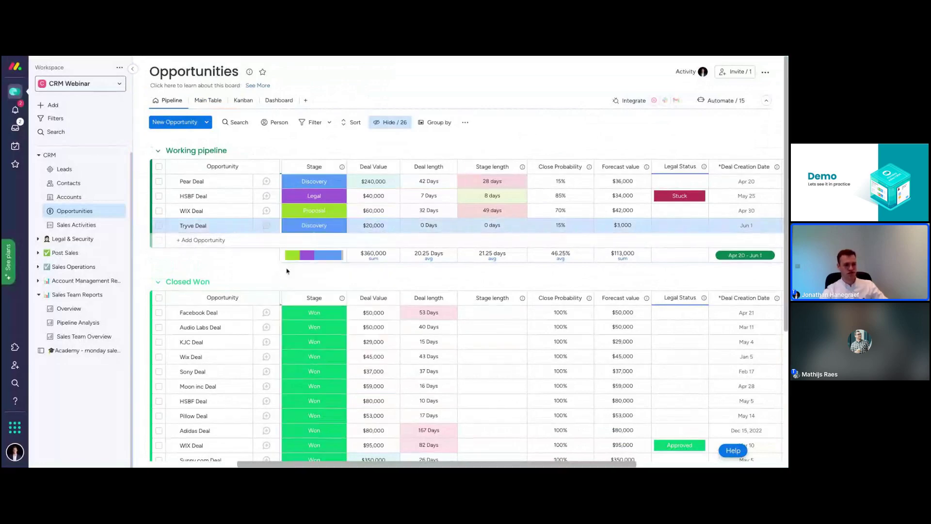
scroll(554, 223, "down", 1)
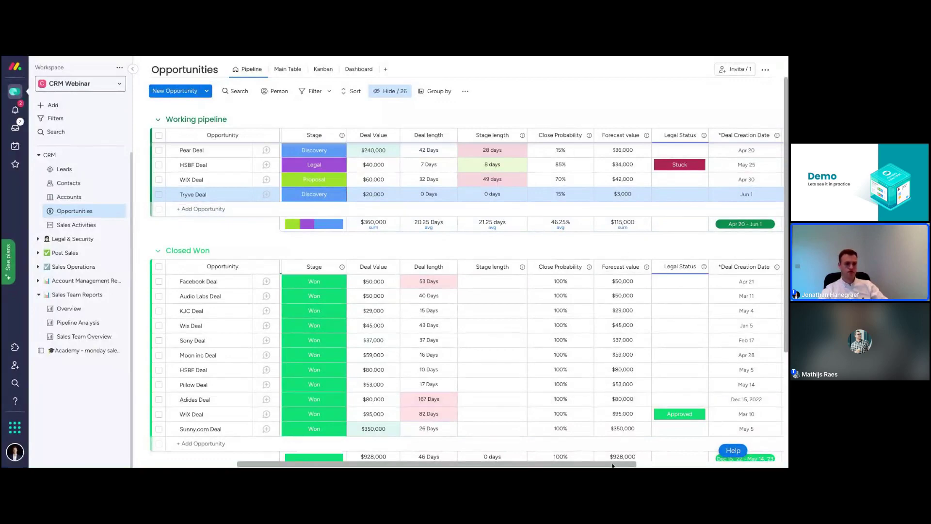
Step: Set Tryve Deal's expected close date to June 30, 2023
left_click_drag(612, 463, 683, 463)
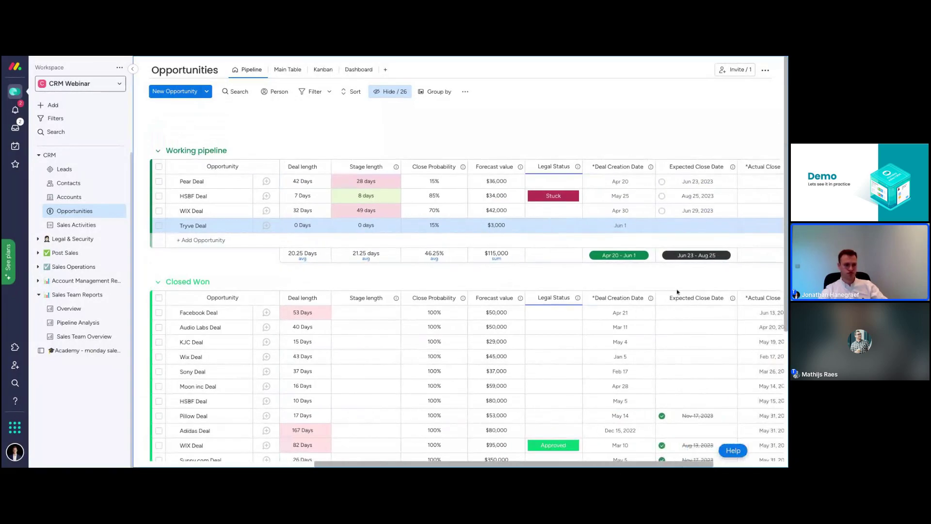
left_click(688, 224)
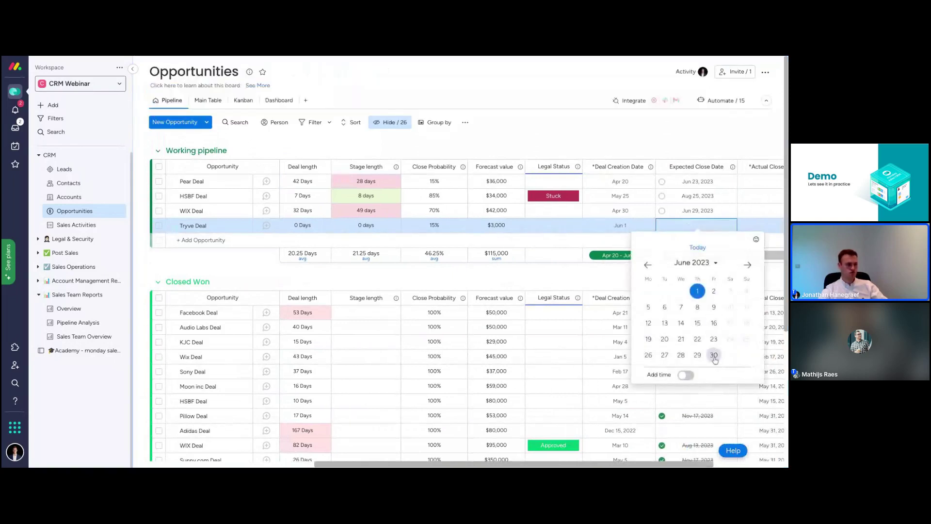
left_click(714, 356)
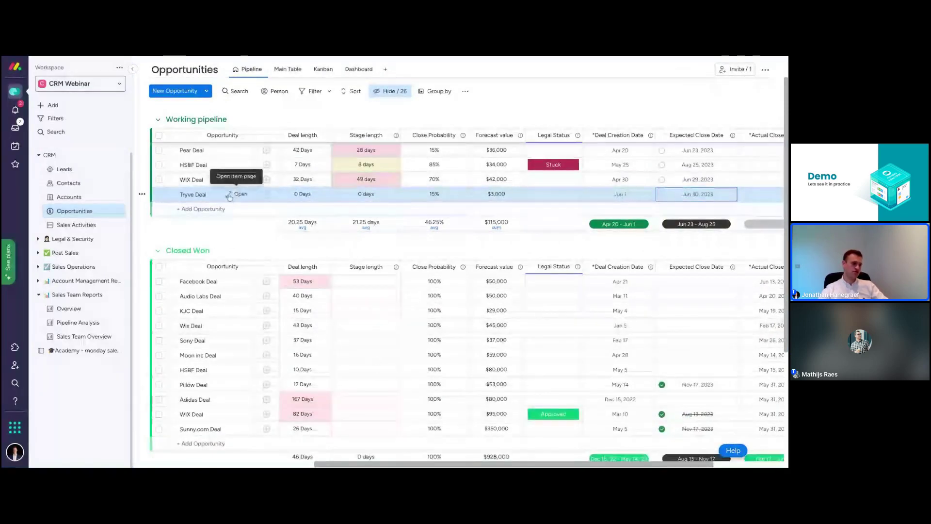
Step: Open the Tryve Deal item page
left_click(229, 196)
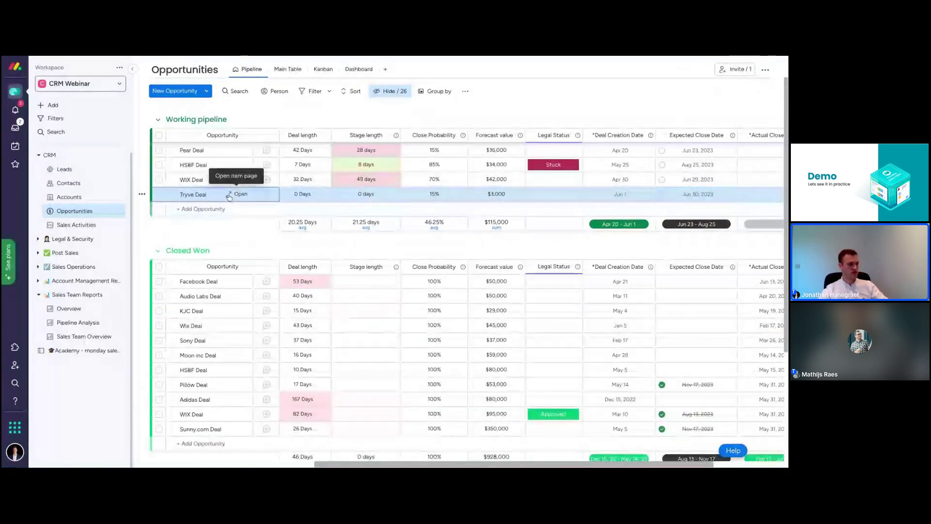
left_click(235, 194)
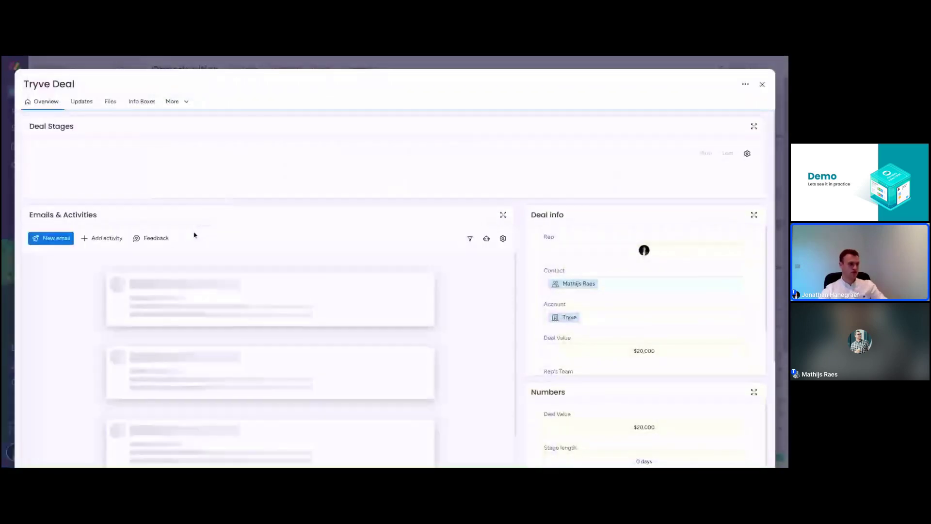
scroll(190, 243, "down", 1)
scroll(189, 254, "down", 1)
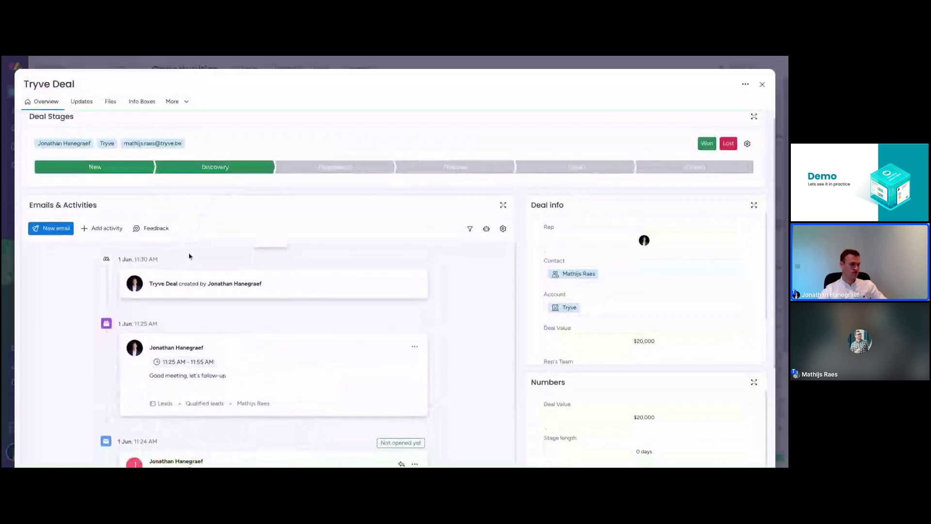
scroll(91, 291, "down", 1)
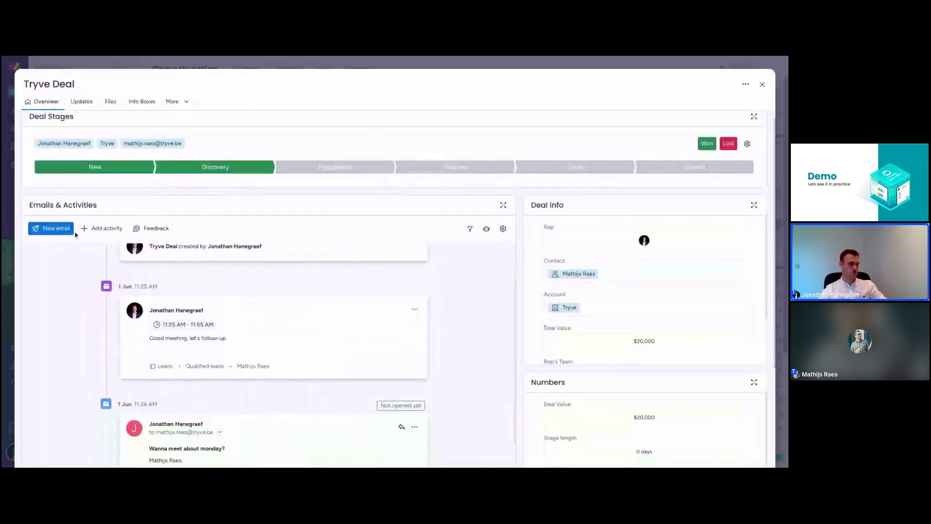
Step: Log a meeting activity named 'Oppty meeting' on the deal's timeline
left_click(101, 229)
left_click(659, 360)
type("Oppty meeting")
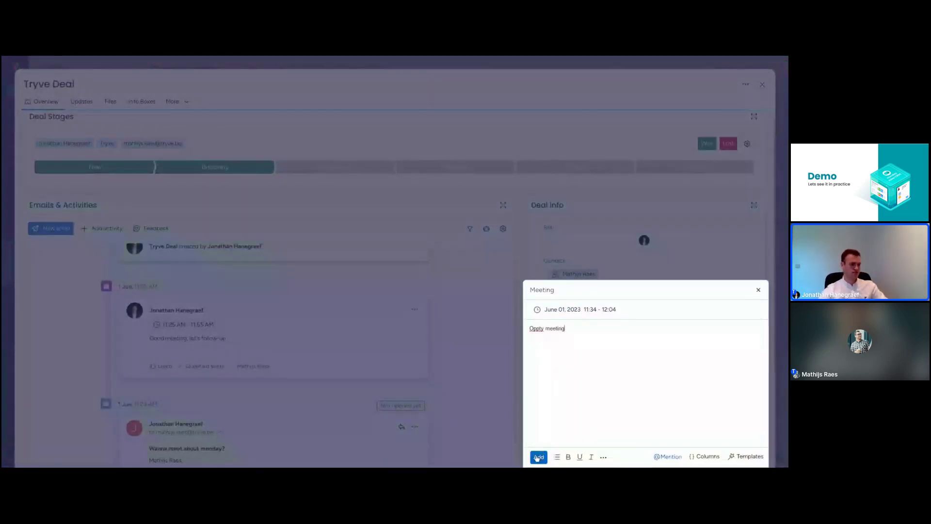
left_click(538, 456)
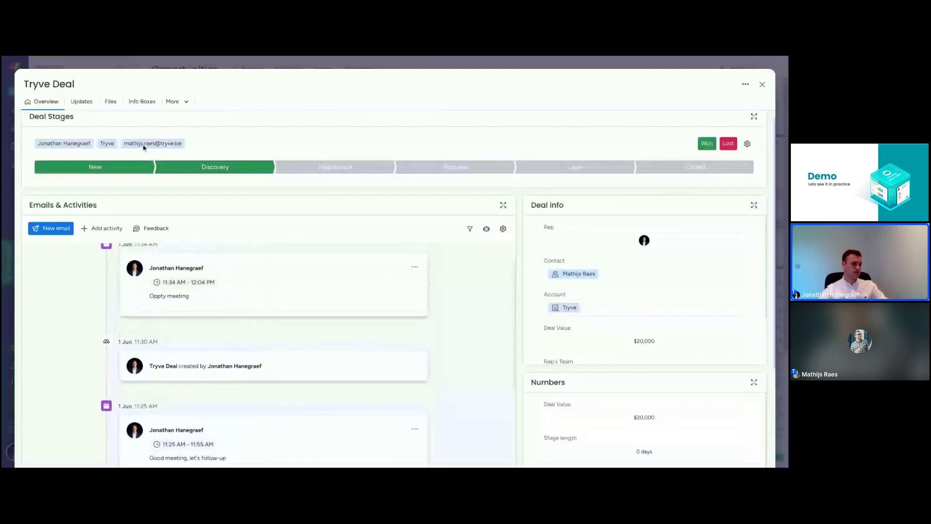
left_click(109, 102)
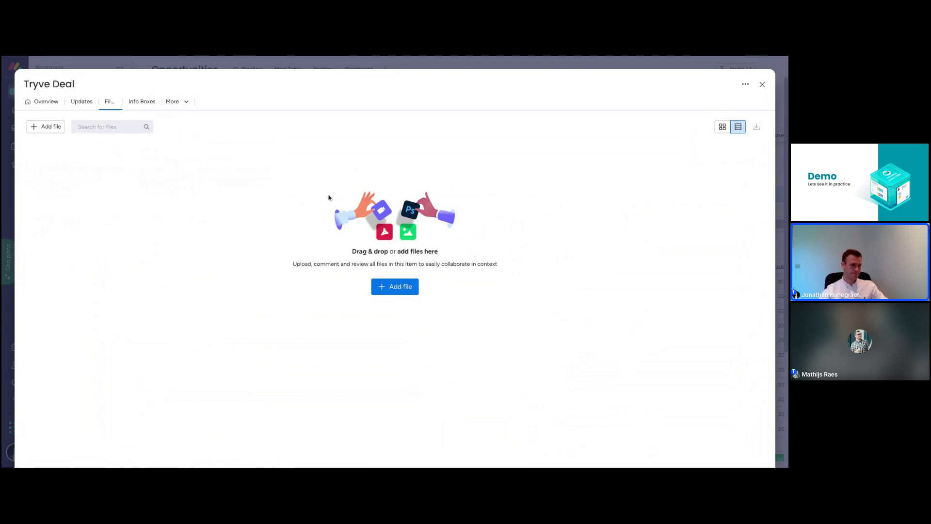
Step: Add the Quotes view to the Tryve Deal item
left_click(174, 105)
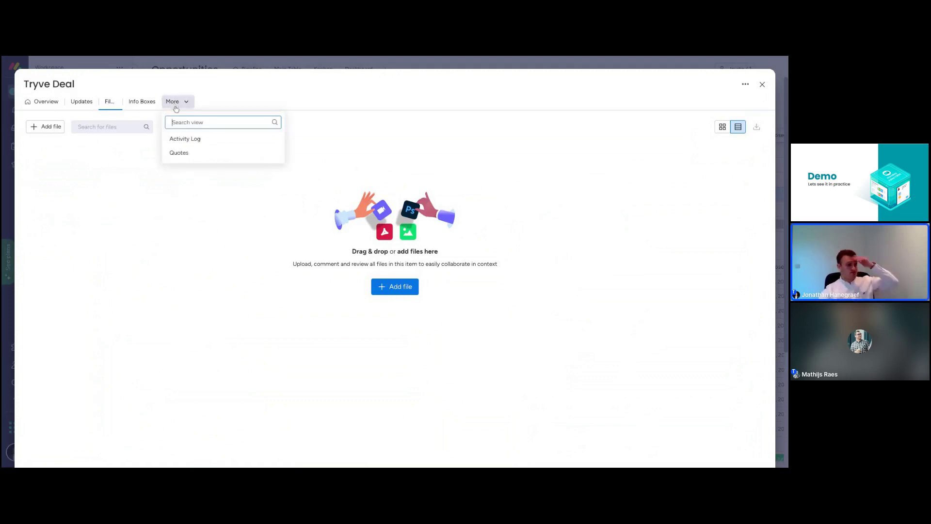
left_click(179, 153)
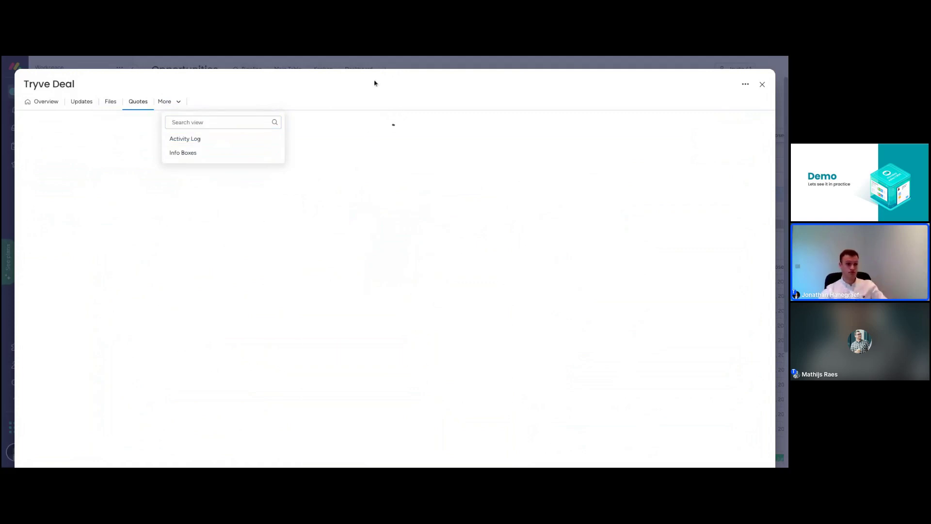
left_click(684, 101)
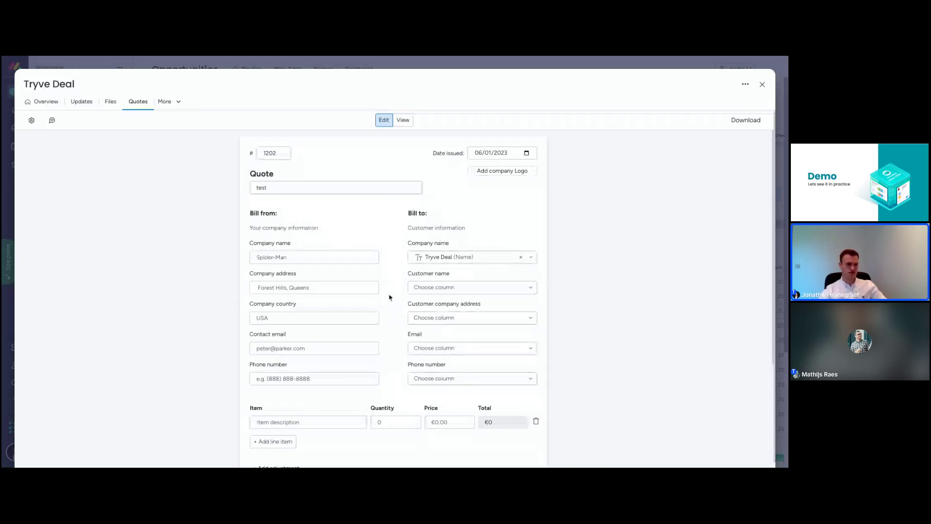
Step: In the quote's Bill to section, map Customer name to the Tryve Deal (Name) column
left_click(455, 291)
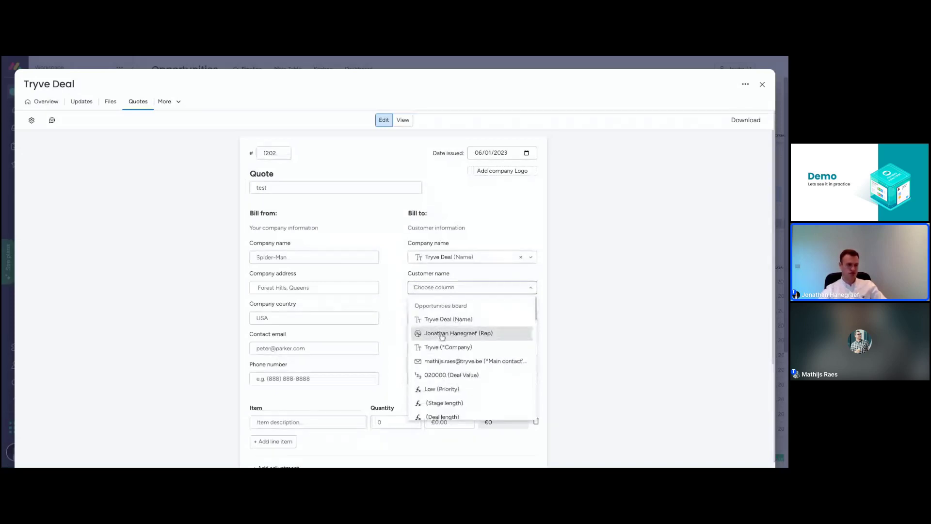
left_click(434, 318)
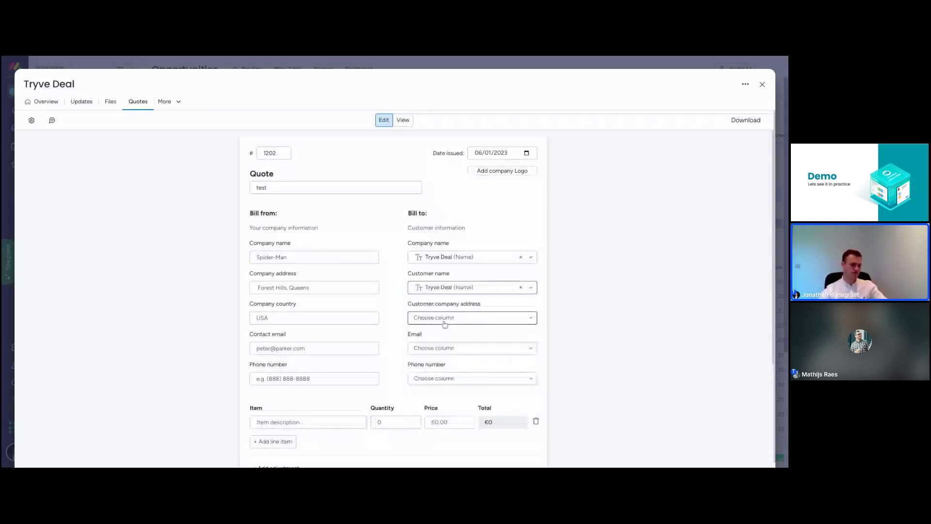
left_click(429, 347)
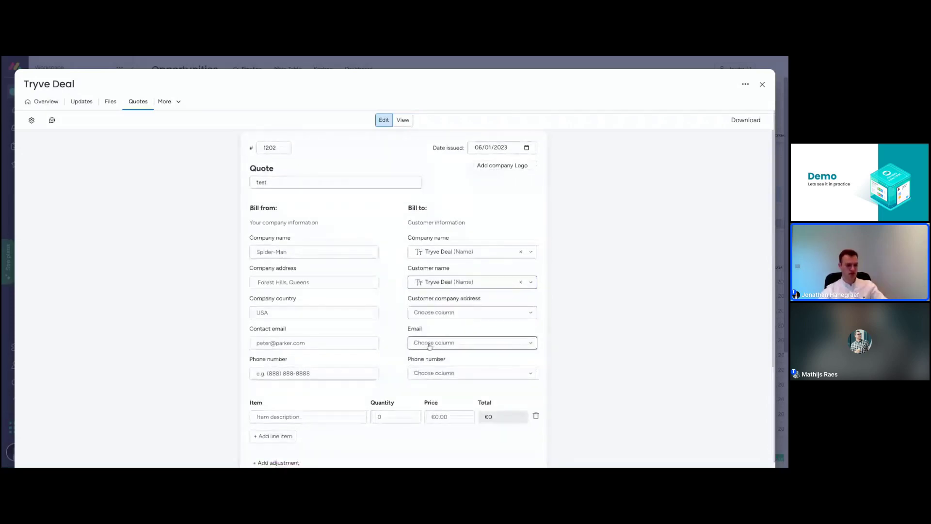
left_click(429, 343)
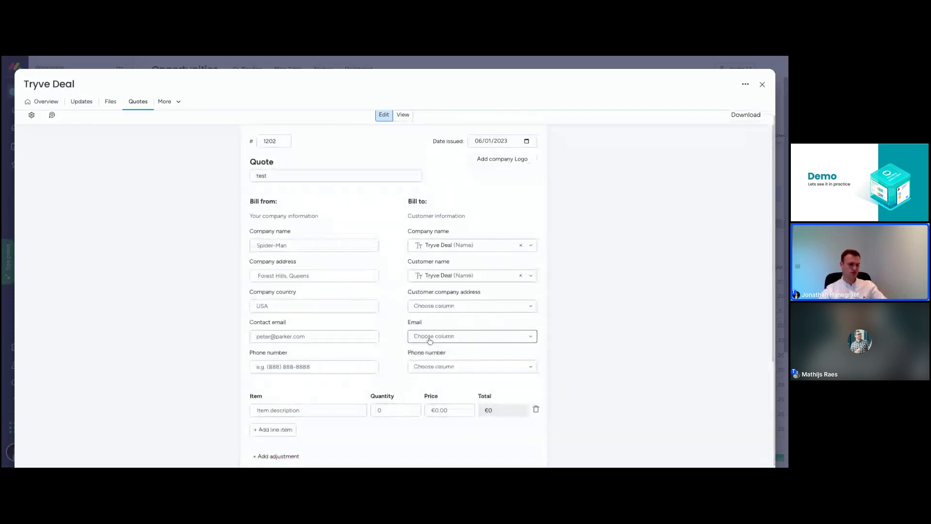
left_click(291, 400)
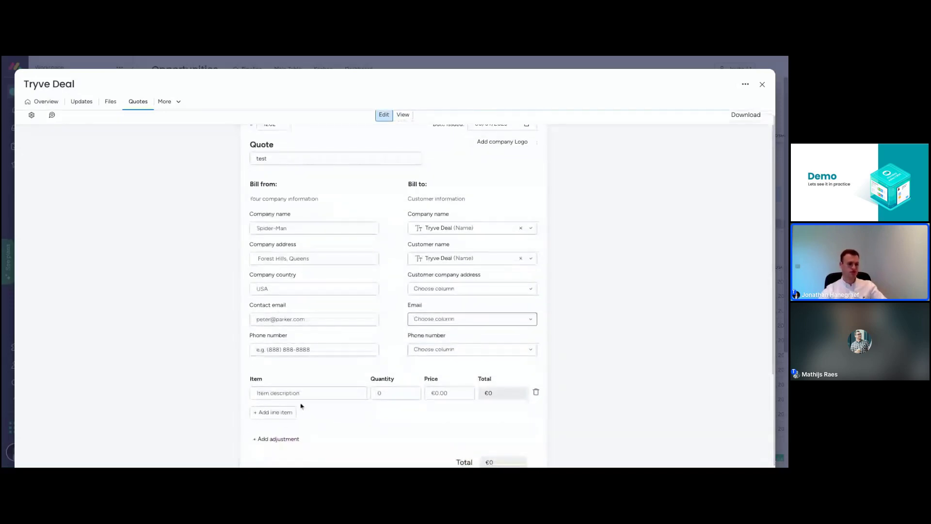
scroll(370, 401, "down", 1)
scroll(441, 294, "up", 2)
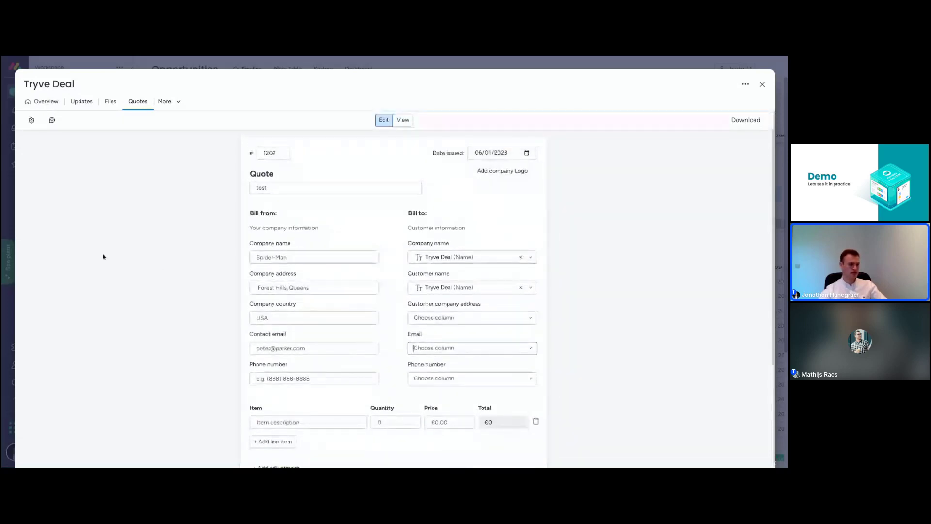
Step: Close the Tryve Deal item page and scroll the Opportunities board back to the Stage column
left_click(762, 85)
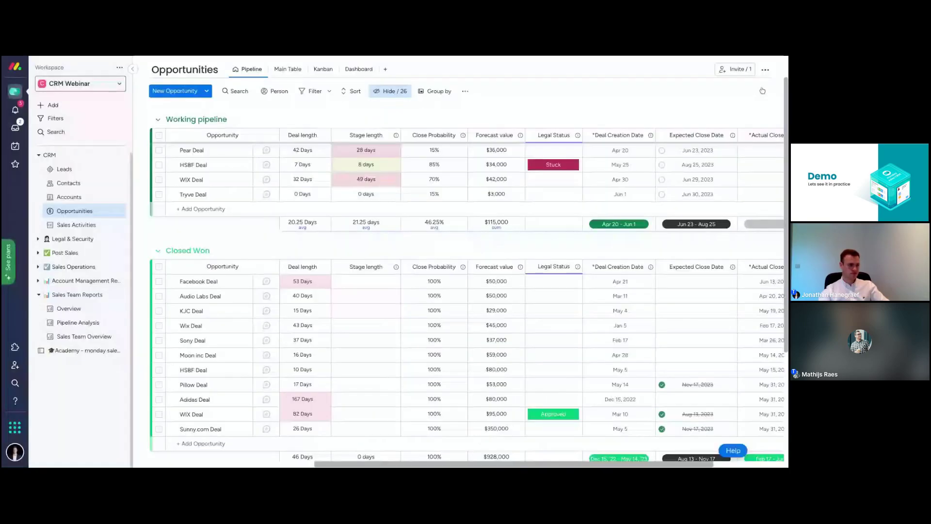
scroll(374, 242, "up", 1)
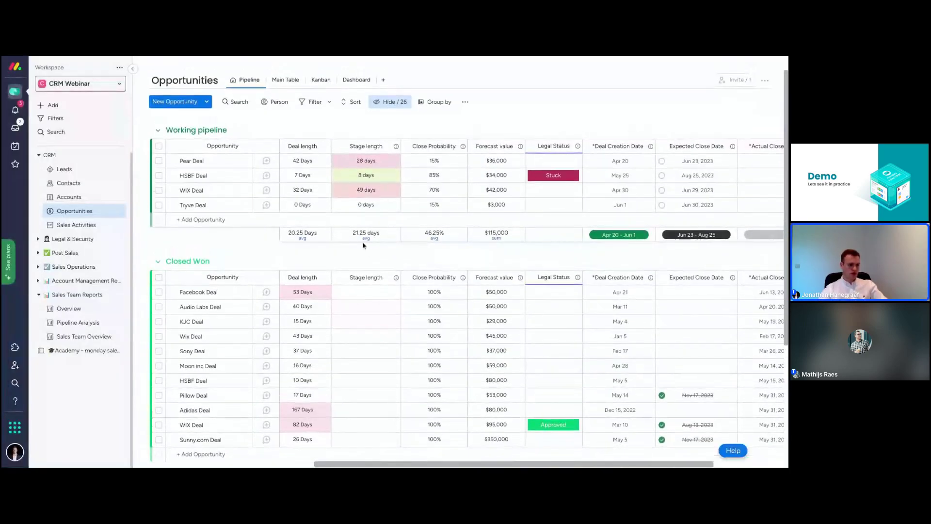
left_click_drag(405, 464, 311, 466)
scroll(311, 437, "left", 2)
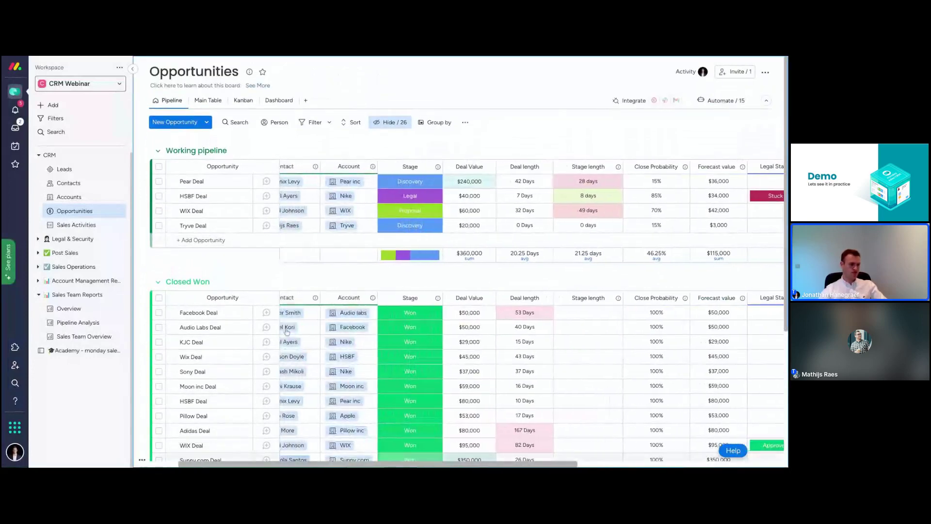
scroll(302, 459, "left", 3)
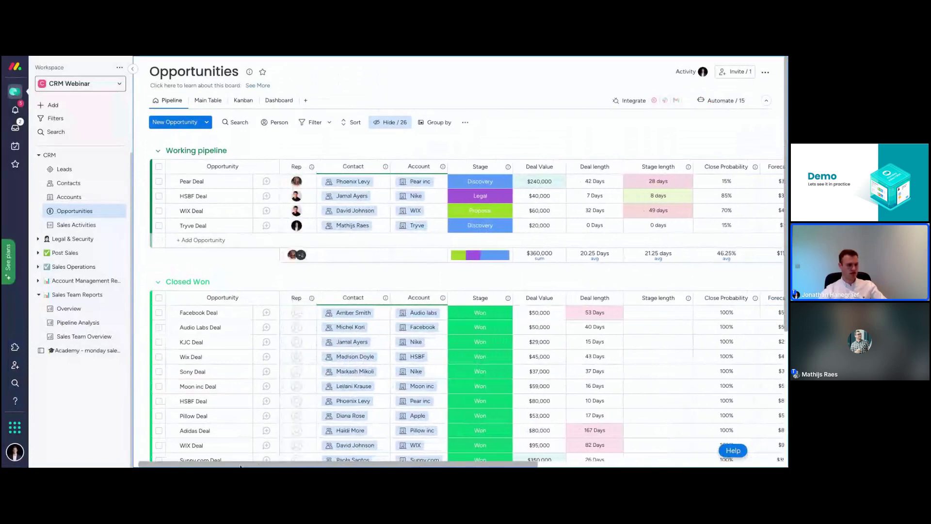
Step: Change Tryve Deal's stage to Won, then expand the Post Sales folder in the sidebar
left_click(469, 228)
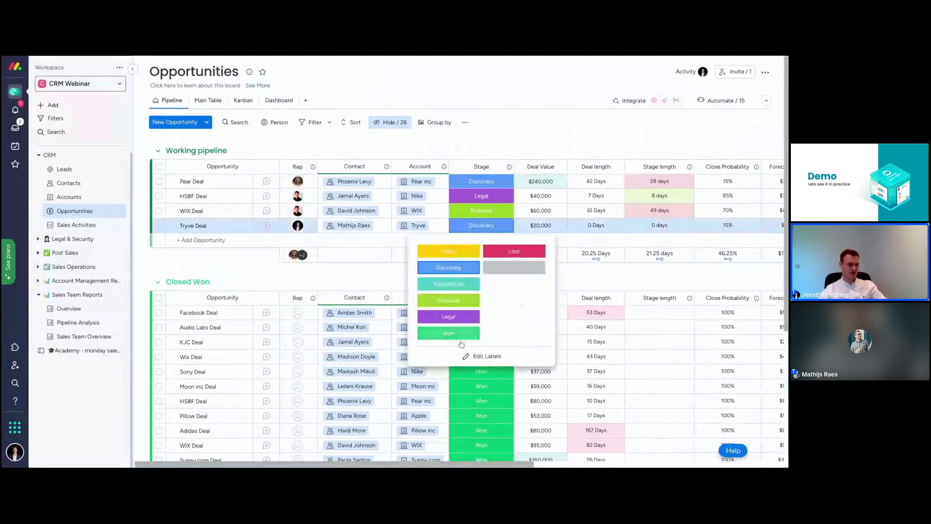
left_click(454, 334)
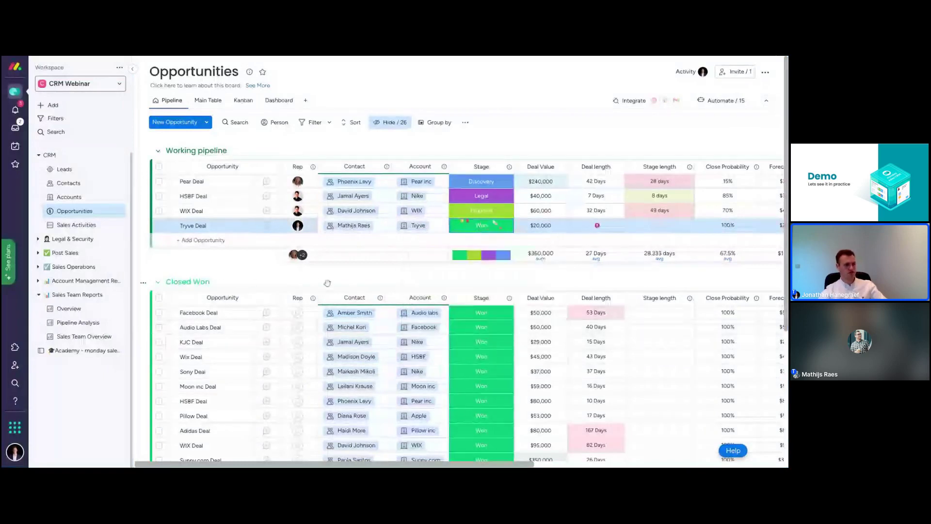
scroll(226, 228, "down", 1)
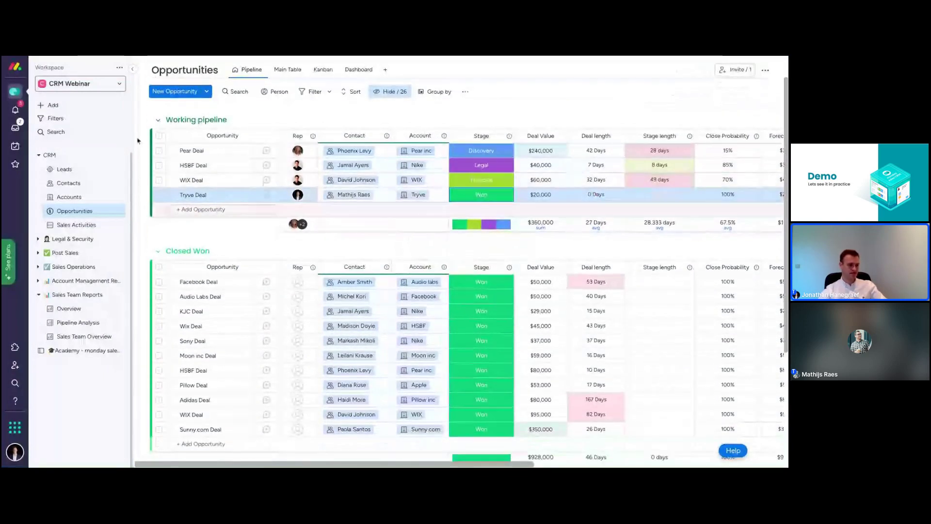
scroll(171, 218, "up", 1)
scroll(178, 210, "up", 1)
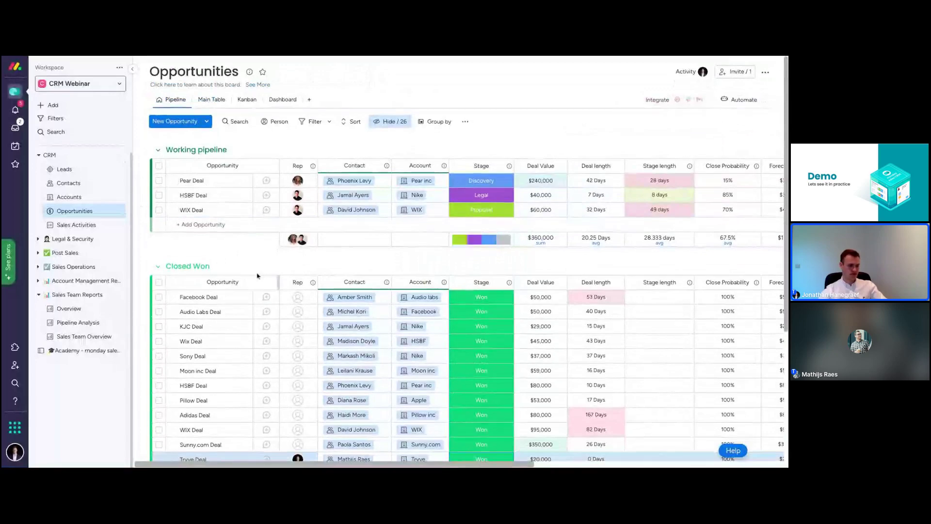
scroll(253, 291, "down", 1)
scroll(265, 430, "down", 1)
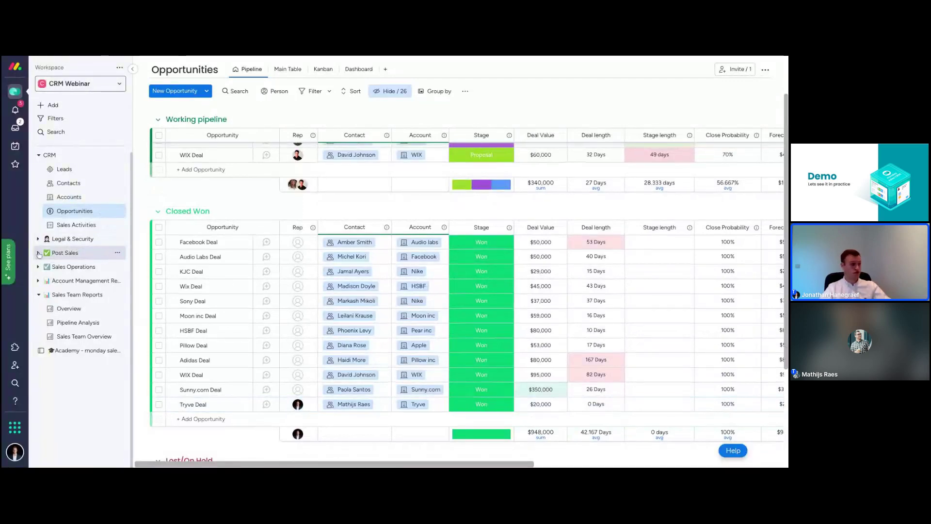
left_click(39, 253)
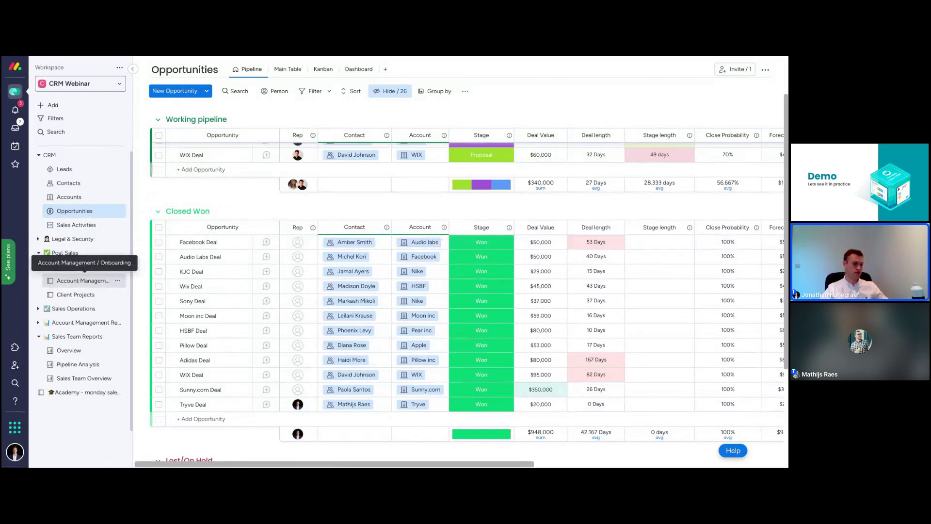
Step: On the Account Management board, assign the Tryve onboarding item an Account Owner and set it to Pending On-Boarding
left_click(80, 281)
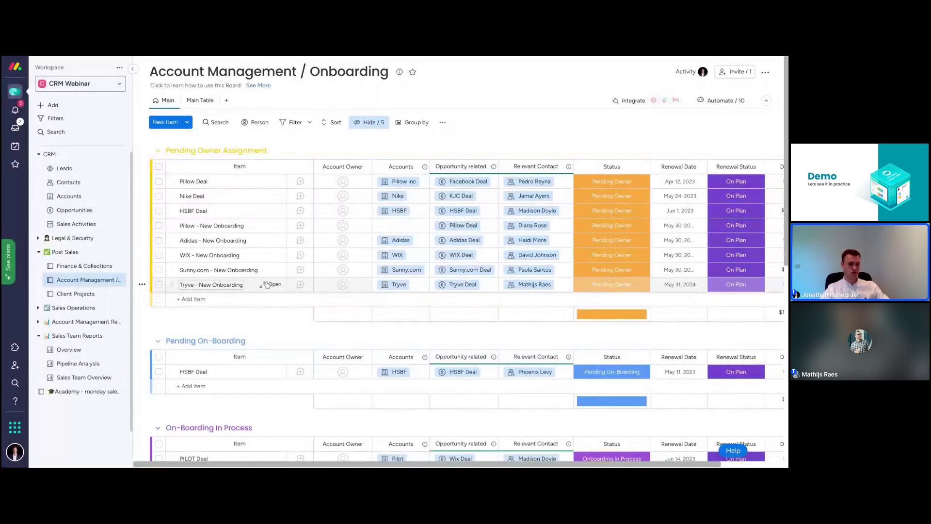
left_click(344, 286)
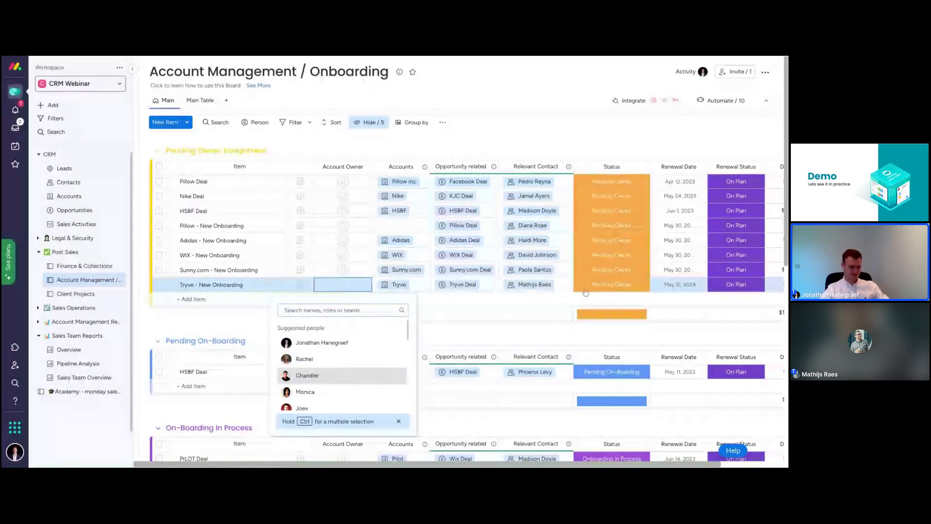
left_click(605, 289)
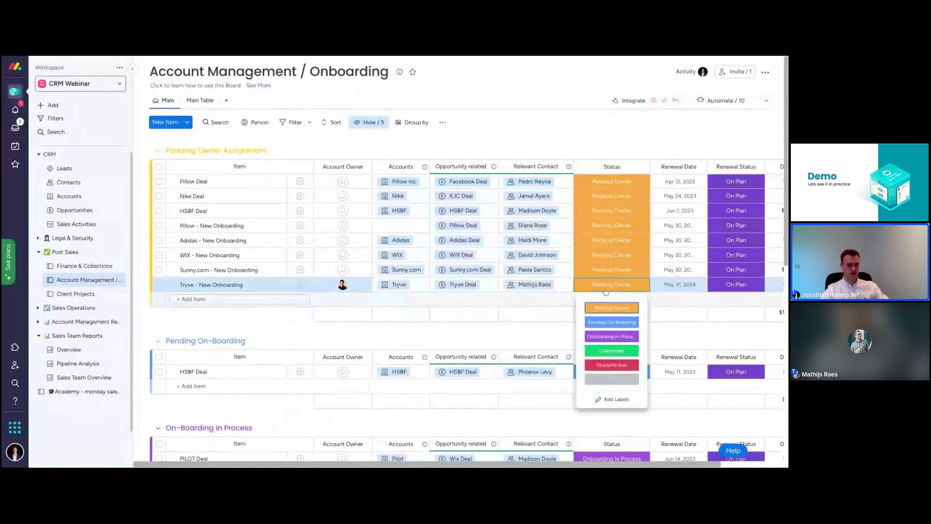
left_click(612, 322)
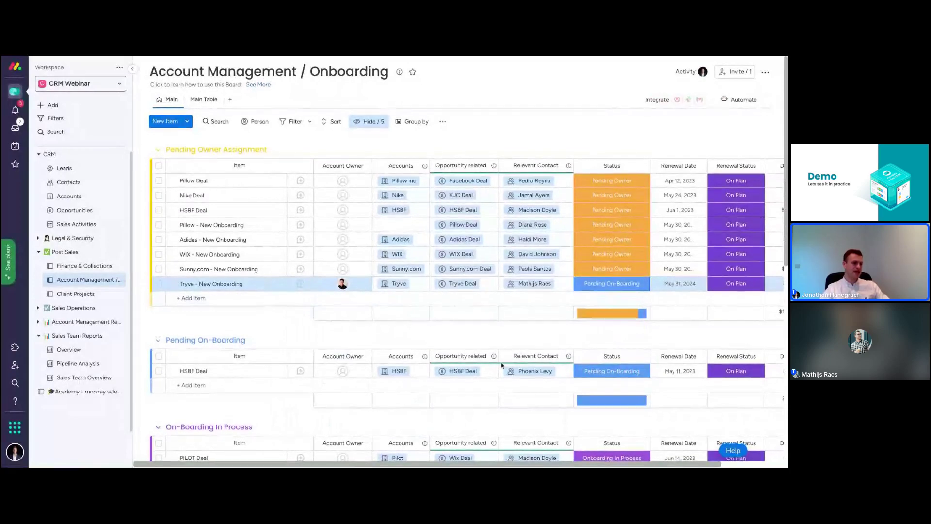
scroll(507, 362, "down", 1)
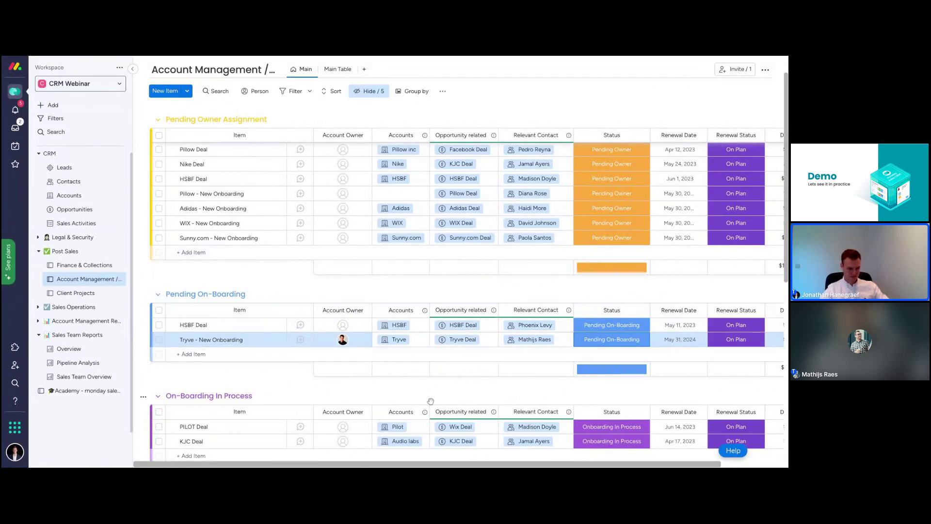
Step: Check the Tryve contact's details, then review and close the Tryve - New Onboarding item page
left_click(523, 340)
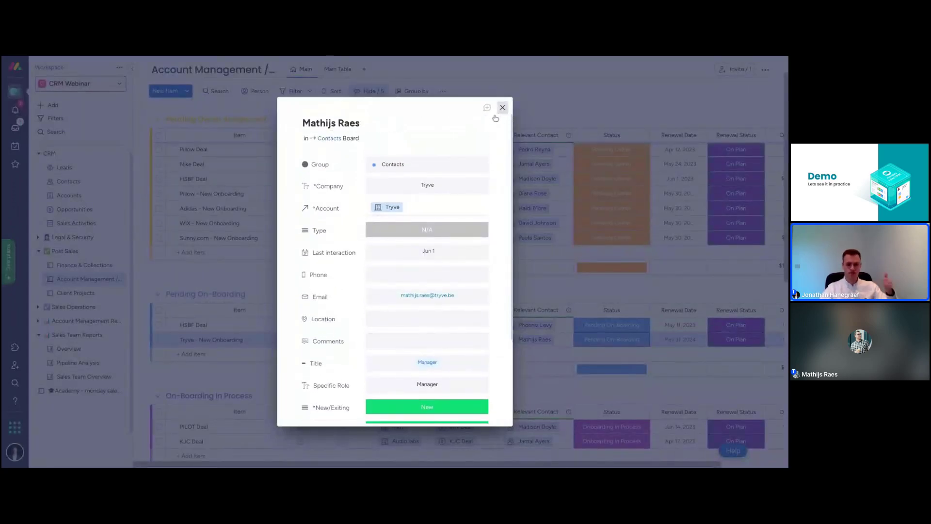
left_click(501, 108)
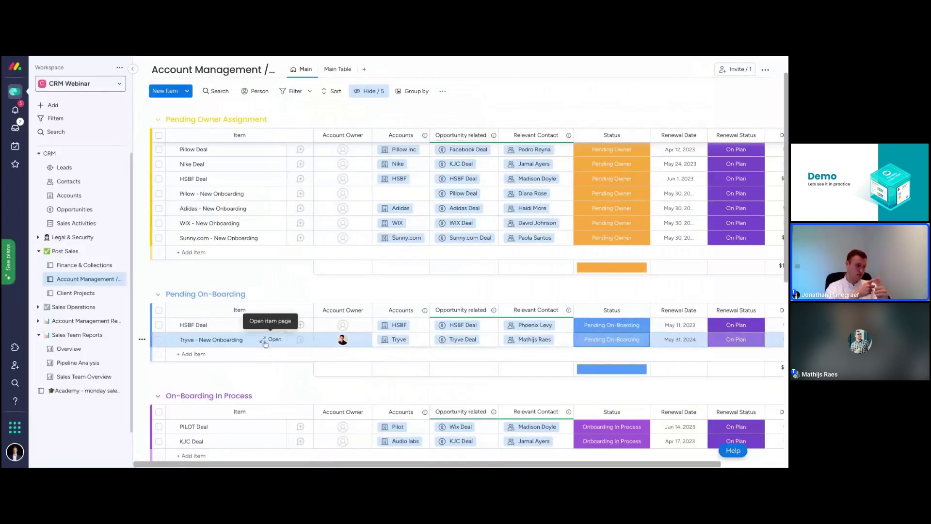
left_click(266, 341)
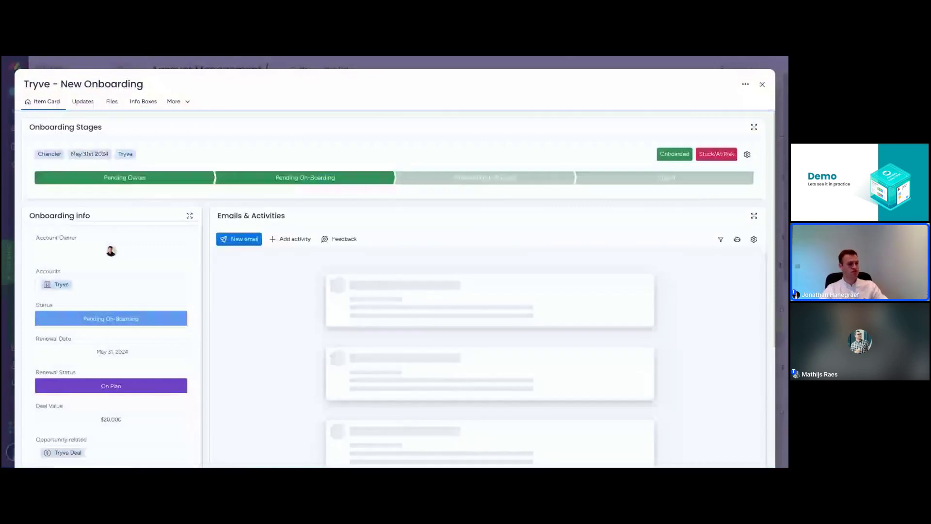
scroll(264, 325, "down", 2)
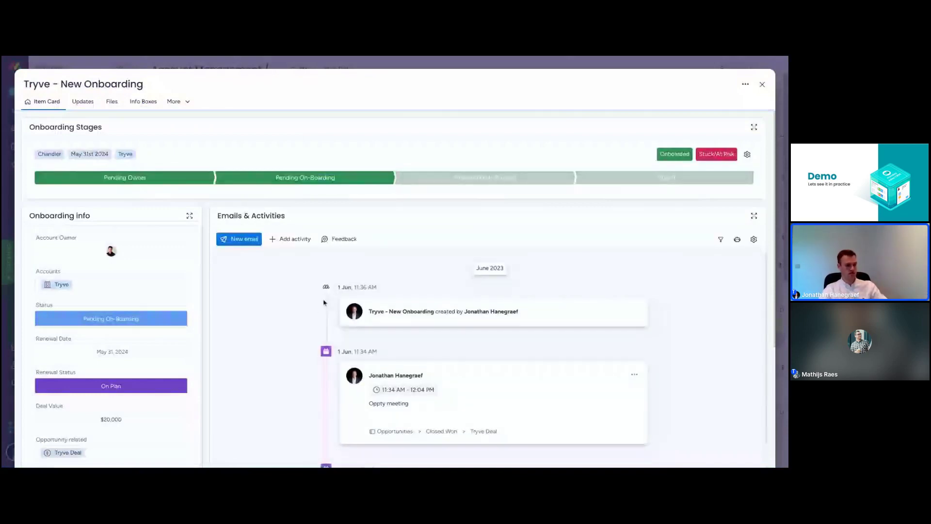
scroll(268, 319, "down", 3)
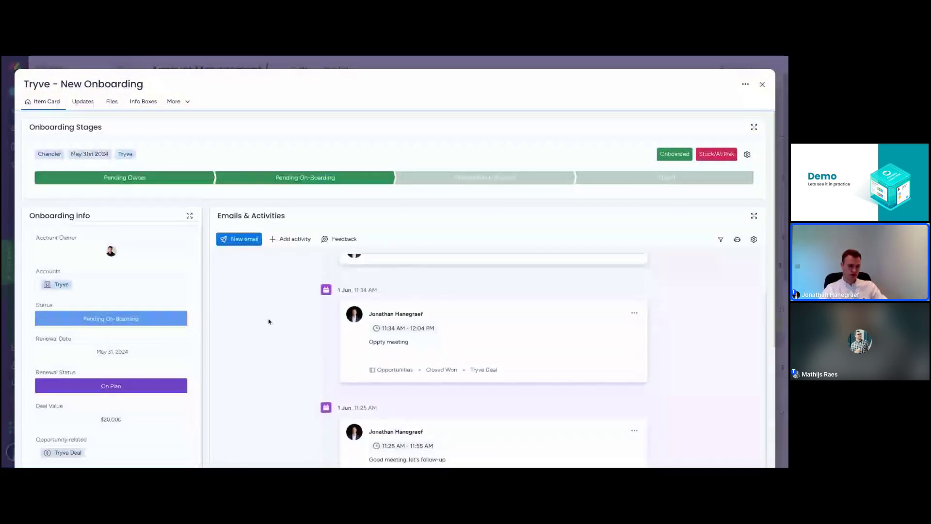
scroll(264, 329, "down", 2)
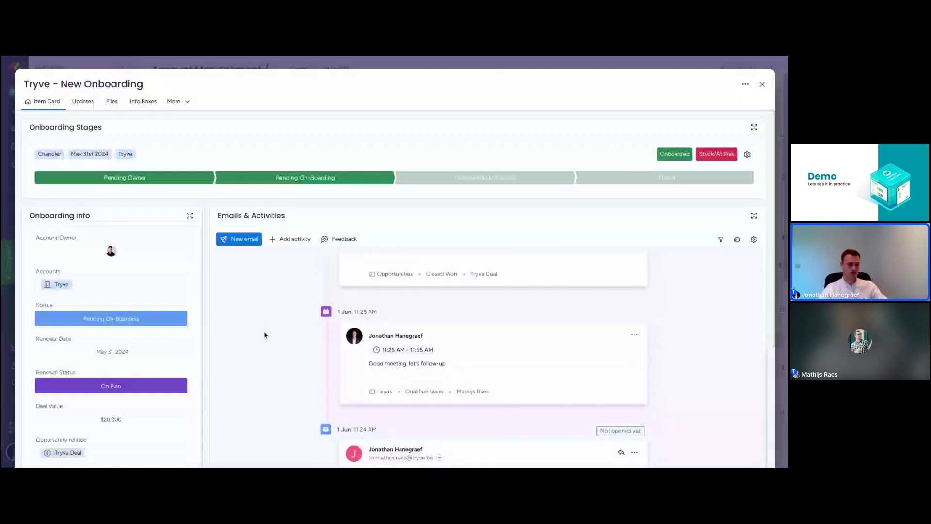
scroll(264, 335, "down", 1)
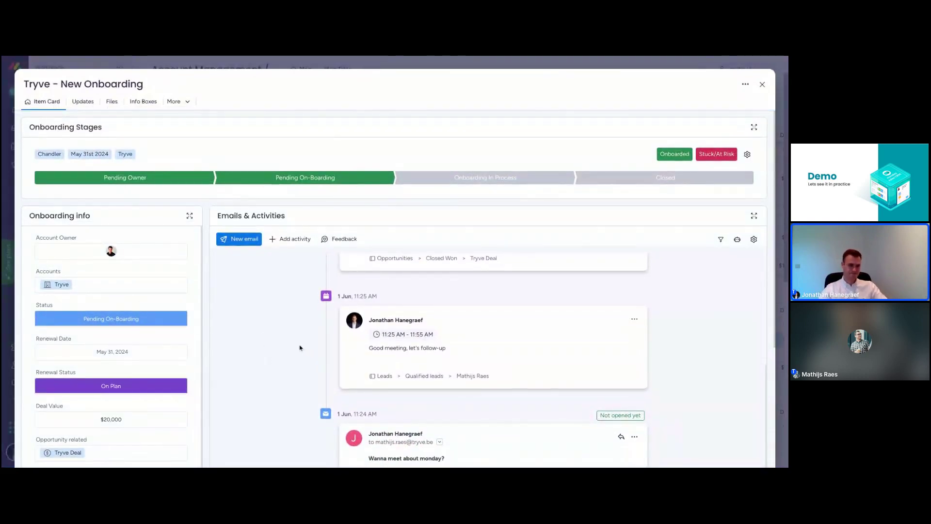
scroll(306, 351, "up", 2)
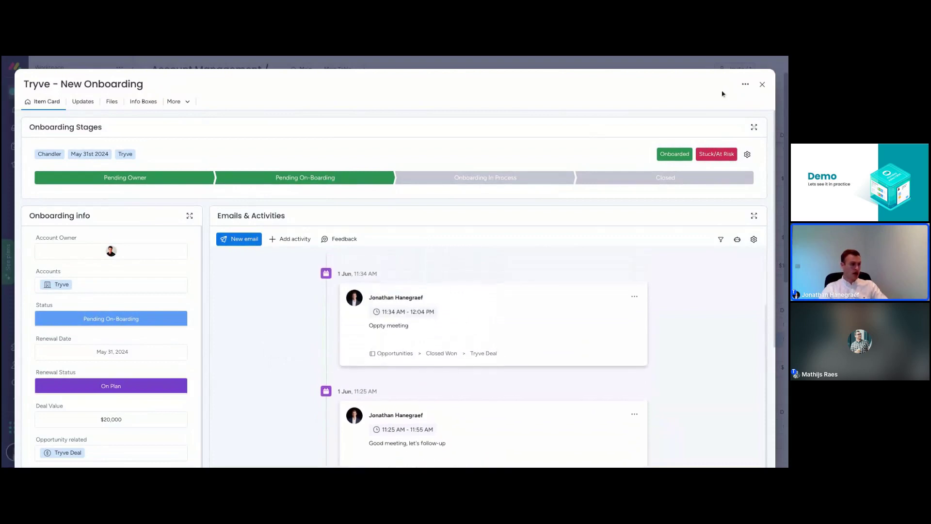
left_click(762, 85)
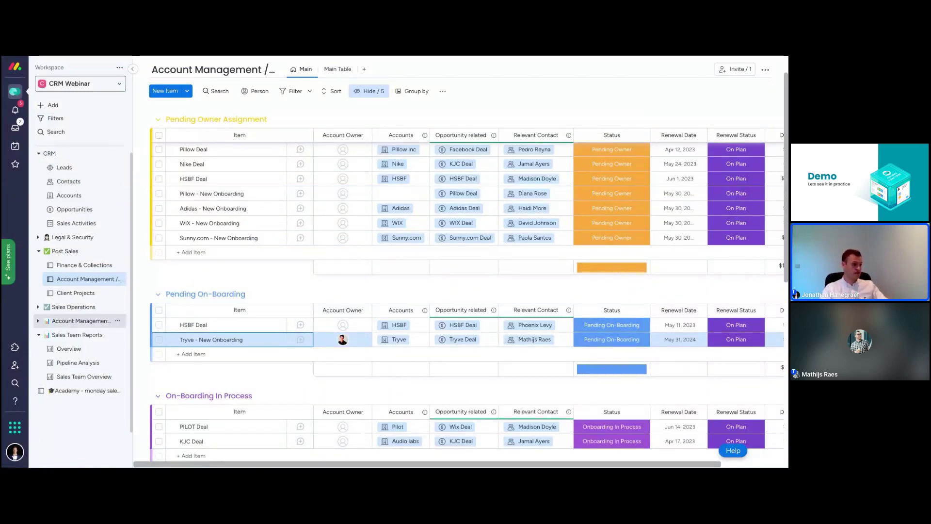
Step: Hop to Work Management and back to Sales CRM, then open the Pipeline Analysis dashboard under Sales Team Reports
left_click(20, 433)
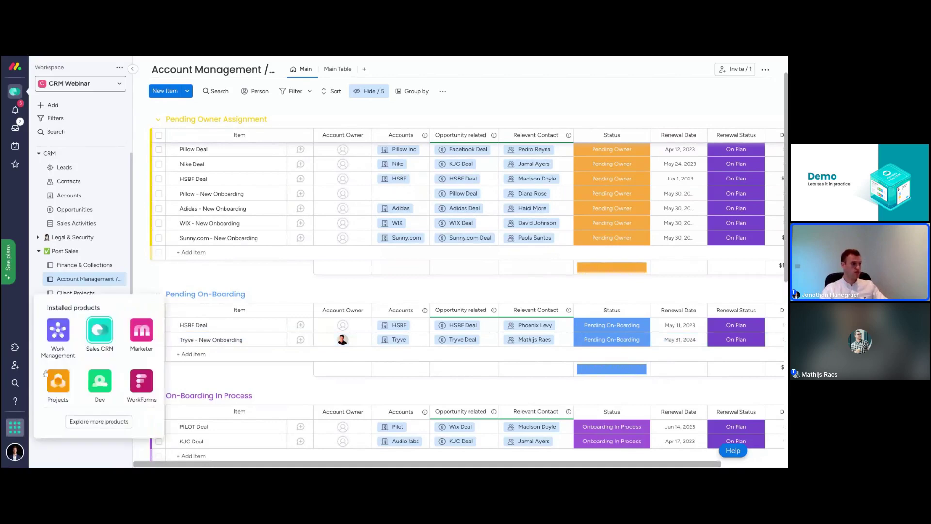
left_click(53, 330)
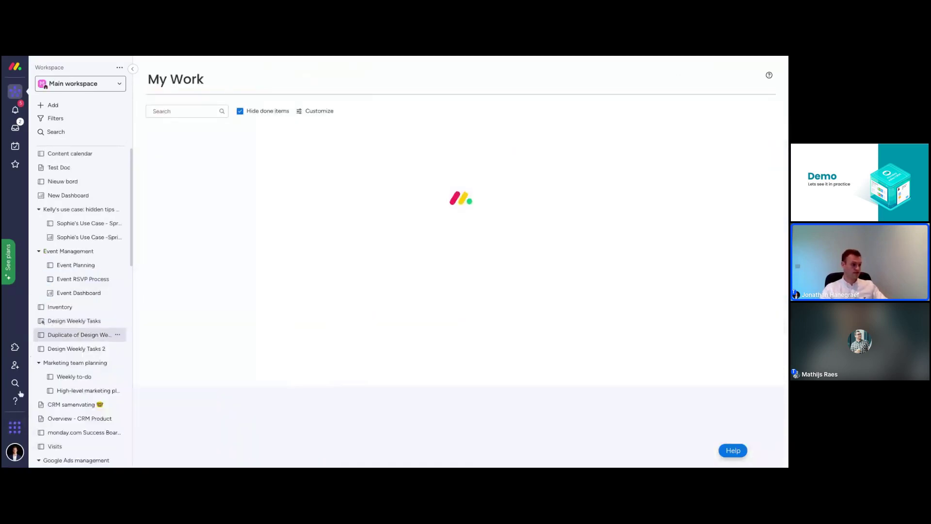
left_click(16, 430)
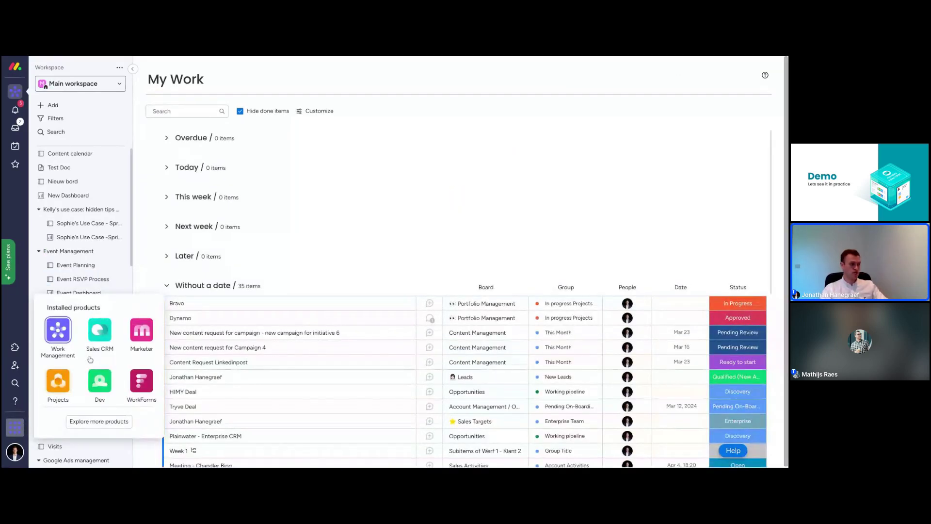
left_click(100, 330)
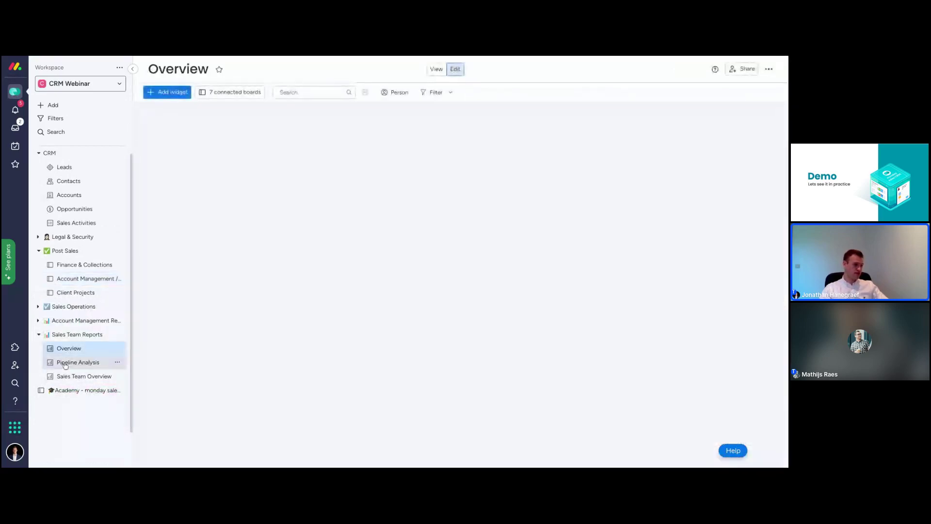
left_click(66, 365)
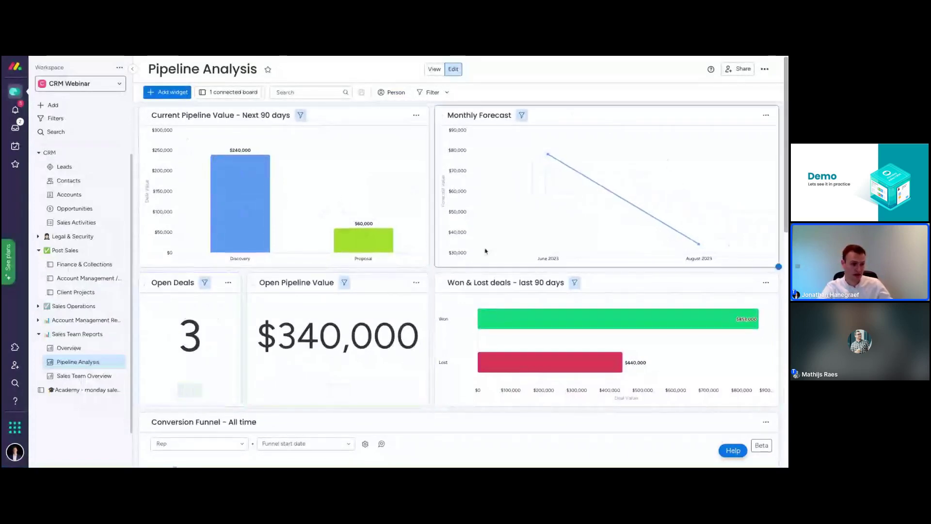
Step: Scan the Pipeline Analysis widgets, then drill into the $240,000 Discovery bar in Current Pipeline Value
scroll(679, 317, "down", 1)
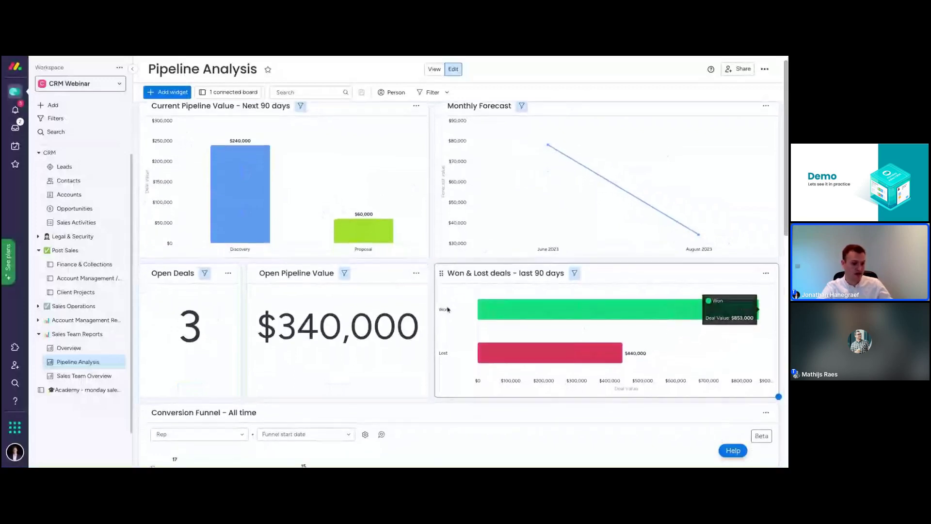
scroll(444, 308, "down", 5)
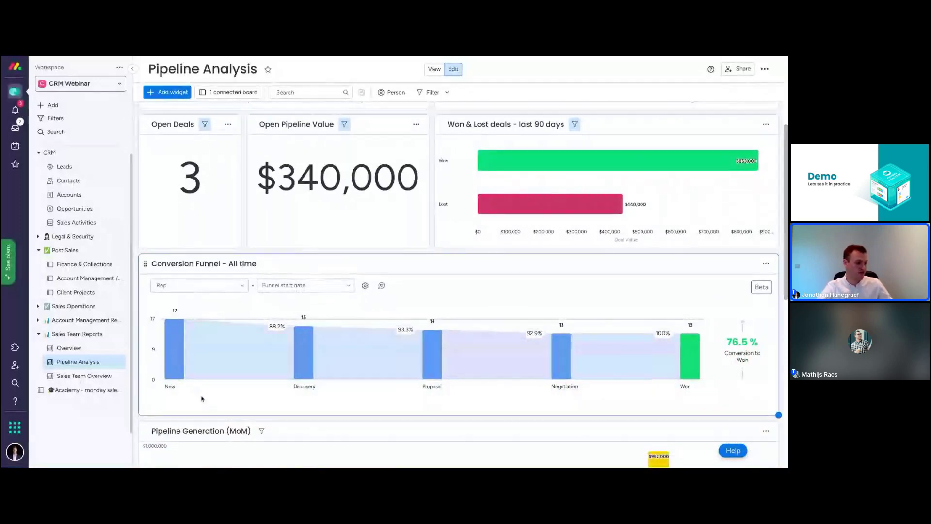
mouse_move(170, 332)
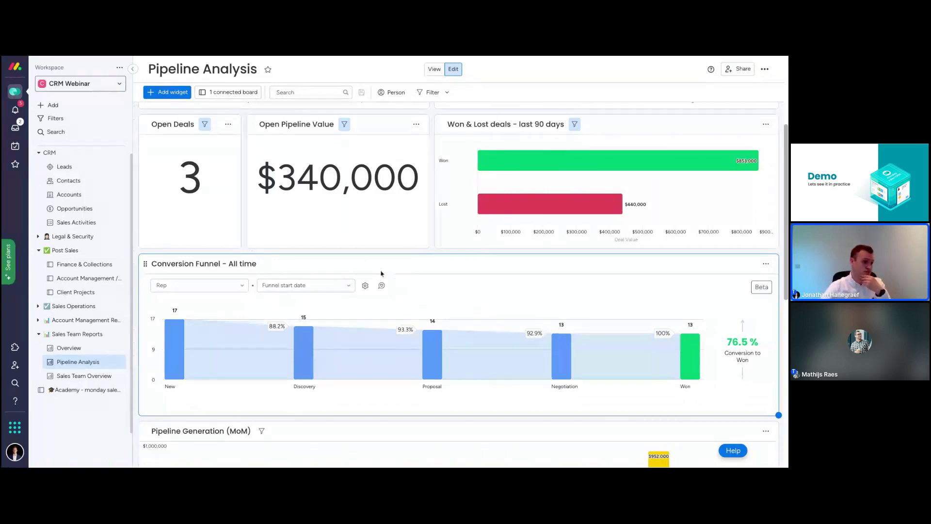
scroll(381, 273, "up", 3)
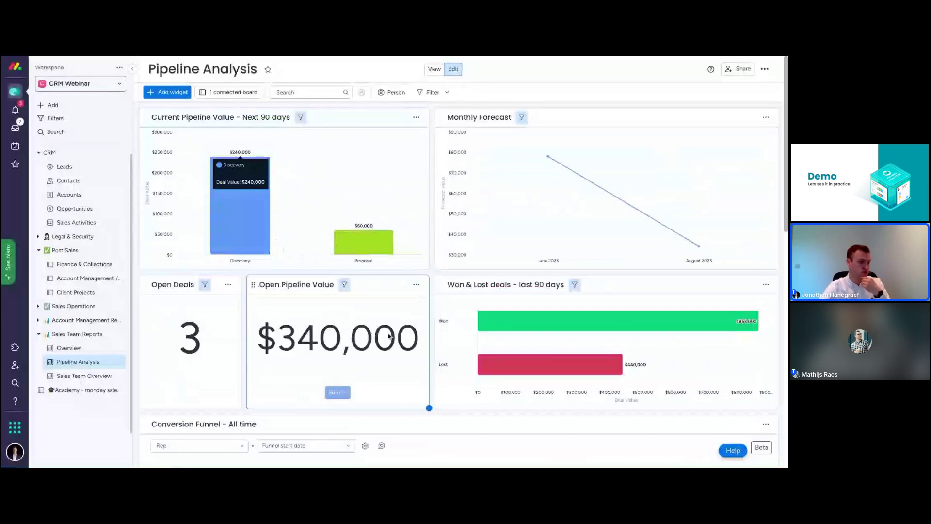
mouse_move(244, 236)
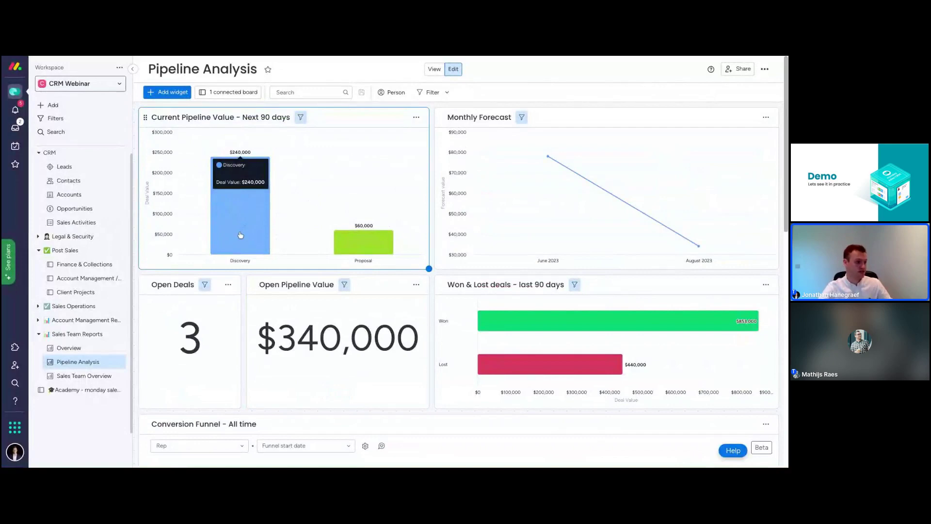
left_click(240, 235)
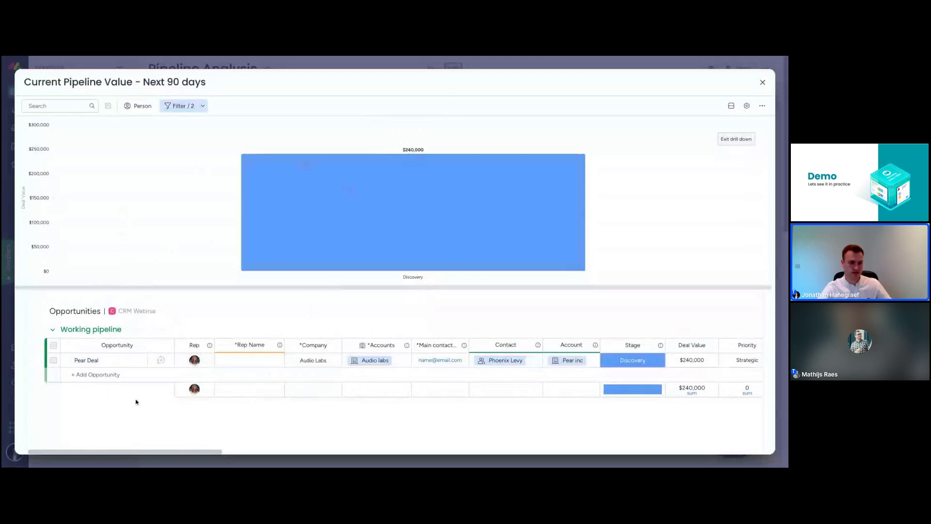
left_click(731, 142)
left_click(761, 82)
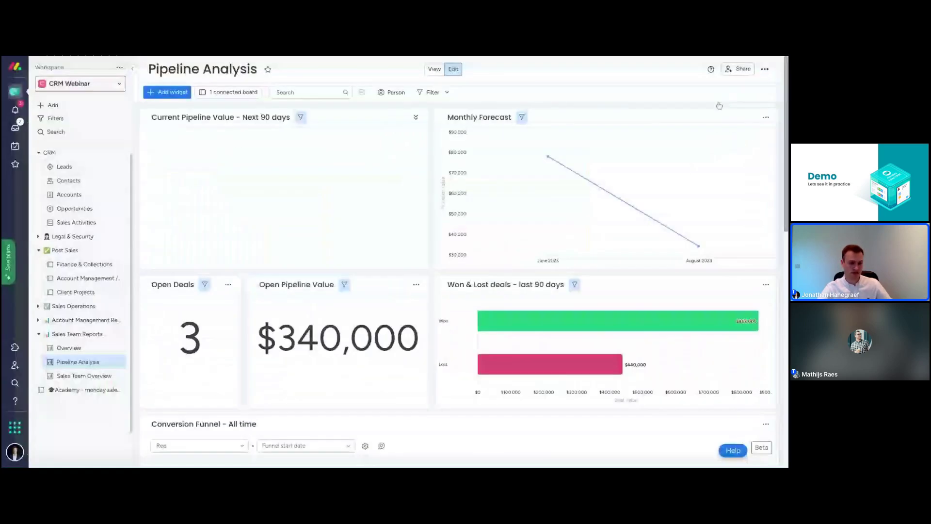
scroll(402, 257, "down", 2)
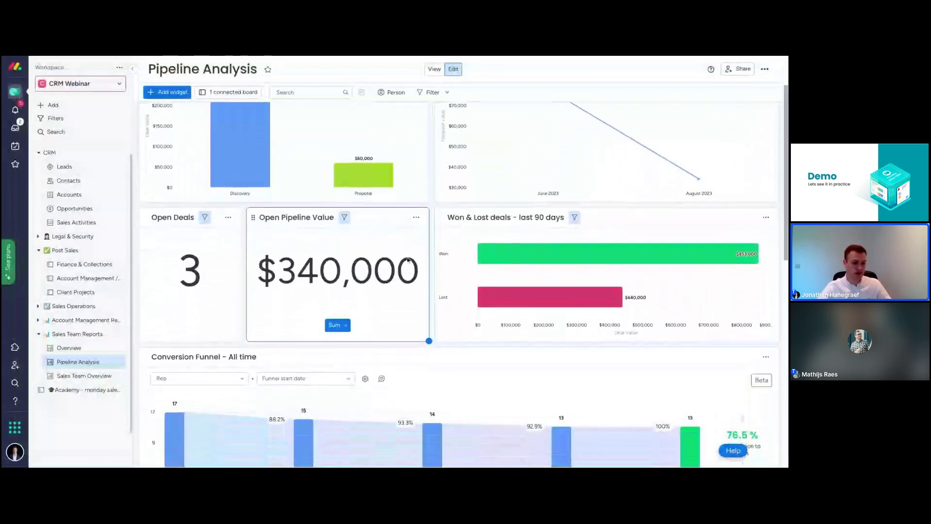
scroll(395, 255, "down", 2)
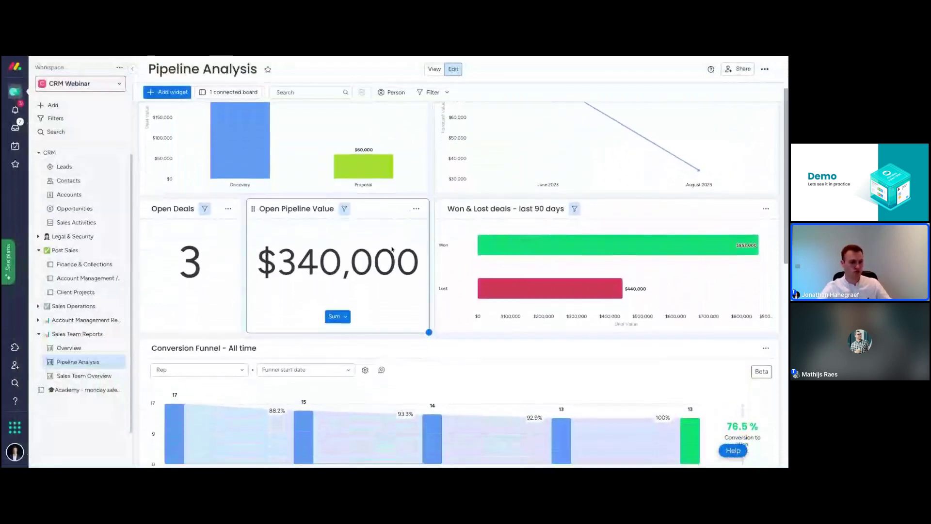
scroll(392, 249, "down", 4)
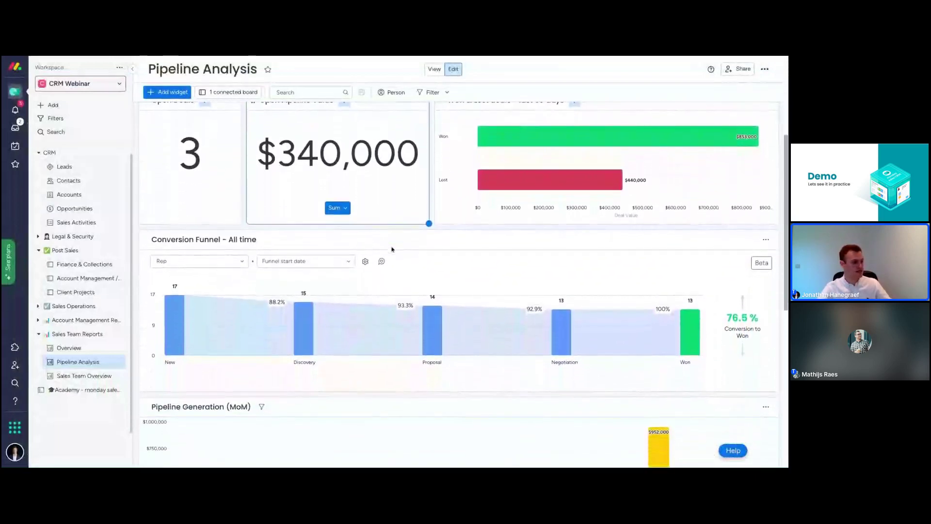
scroll(392, 249, "down", 4)
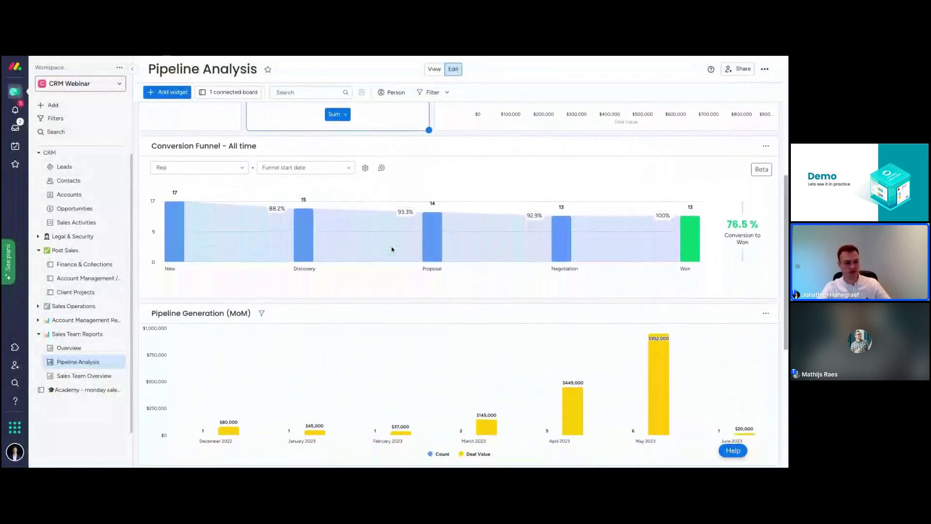
scroll(391, 249, "down", 4)
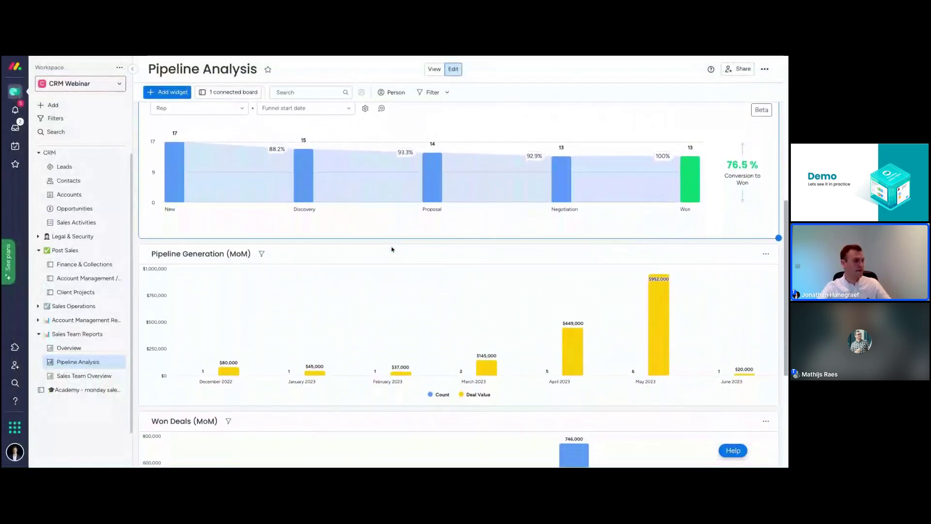
scroll(391, 249, "down", 1)
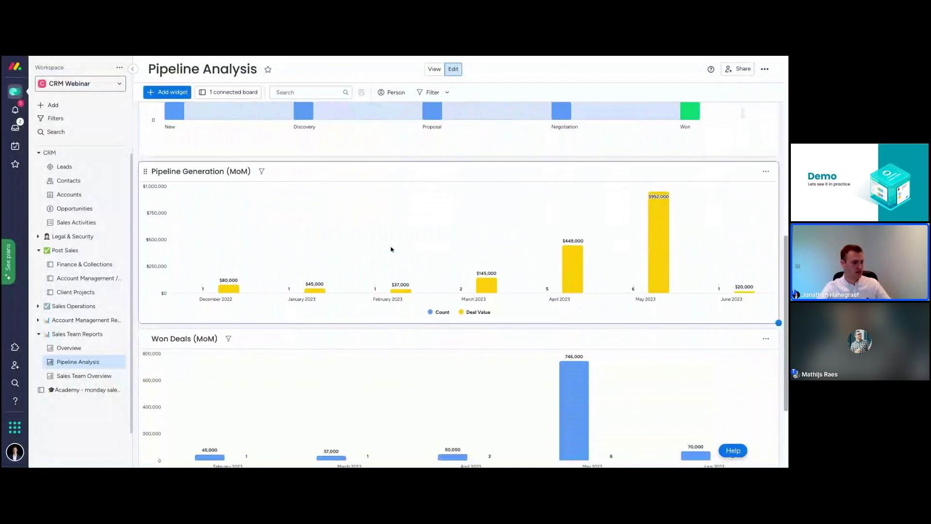
scroll(390, 251, "down", 5)
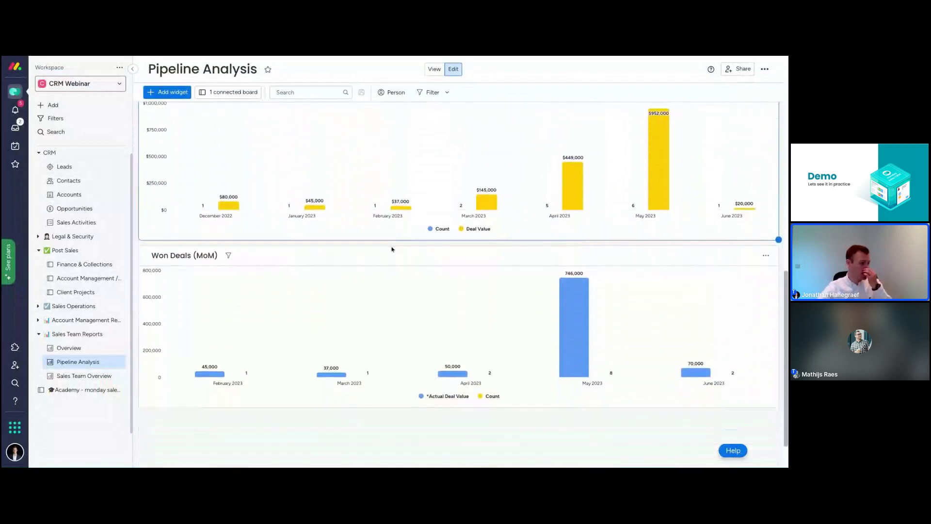
scroll(374, 245, "up", 8)
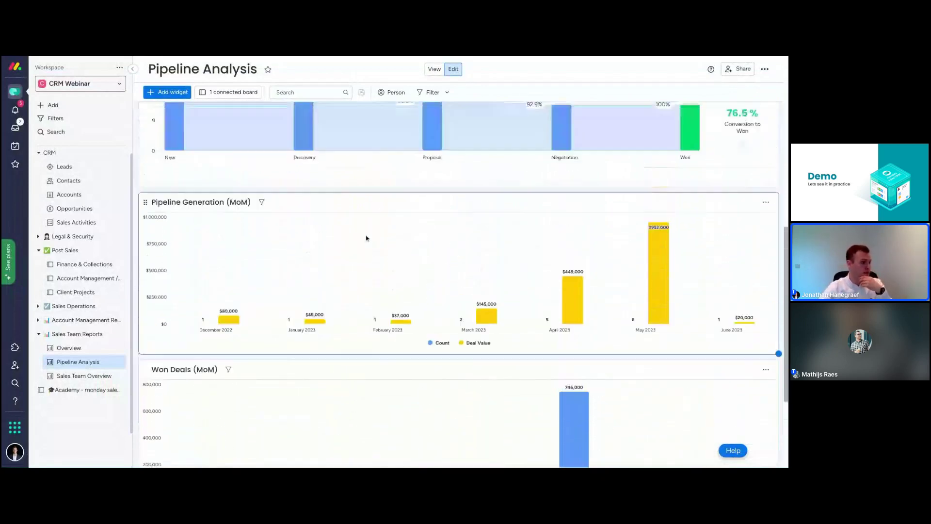
scroll(356, 240, "up", 2)
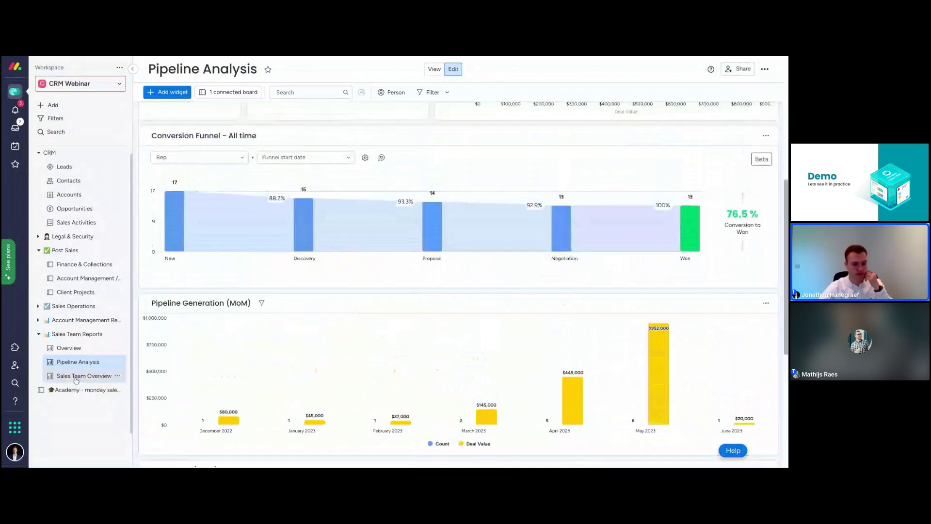
Step: Open the Sales Team Overview dashboard and scroll through its leaderboard, target charts and open deals
left_click(76, 376)
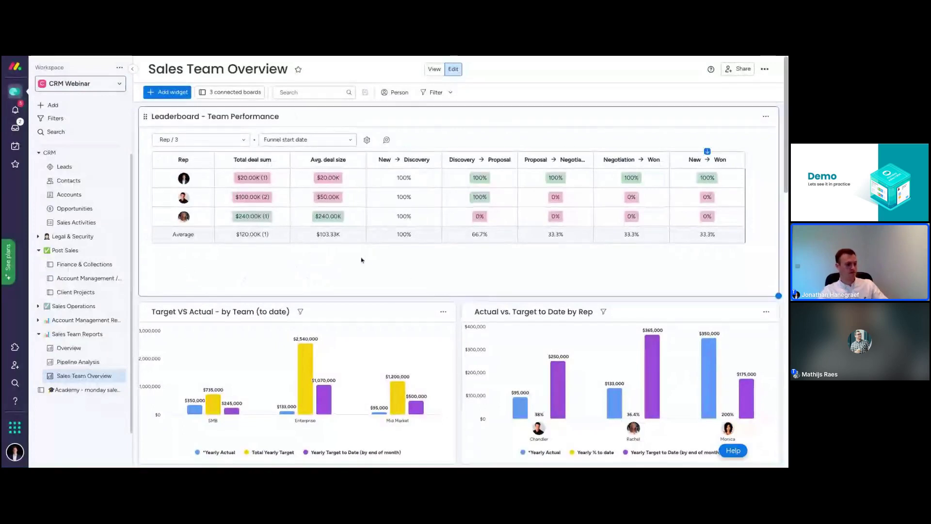
scroll(360, 261, "down", 2)
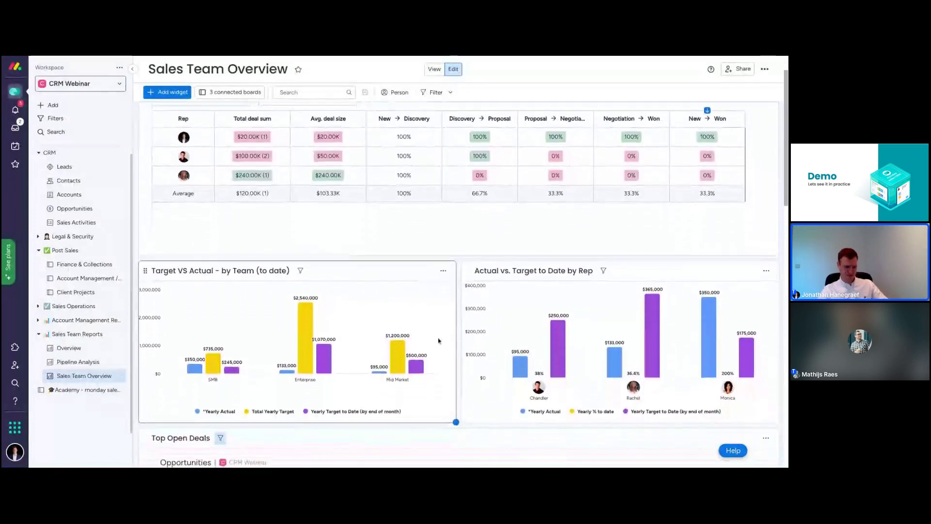
scroll(507, 324, "down", 1)
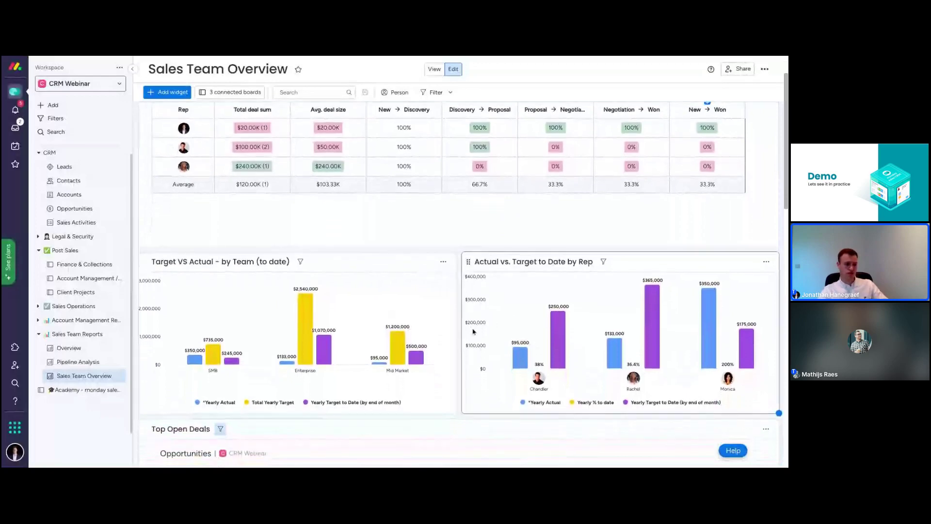
scroll(483, 327, "down", 1)
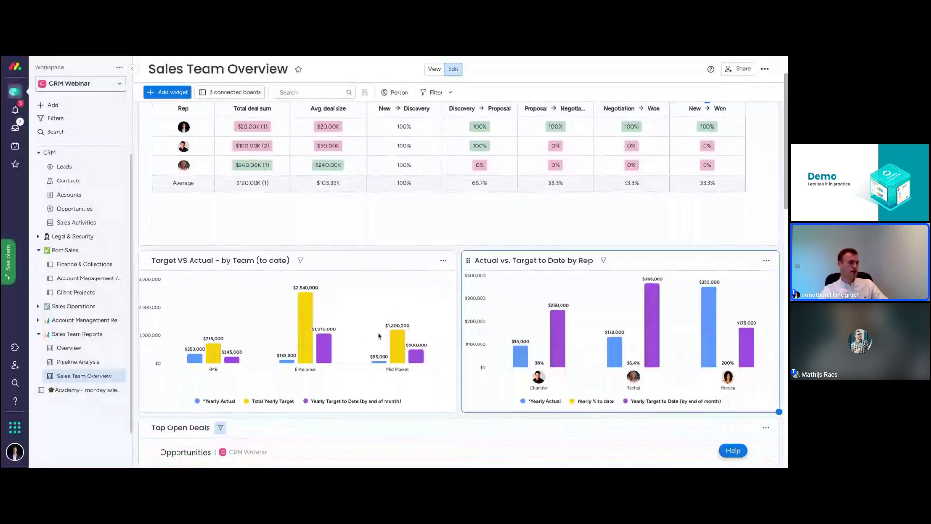
scroll(485, 326, "down", 1)
mouse_move(319, 324)
scroll(320, 324, "down", 1)
scroll(276, 306, "down", 3)
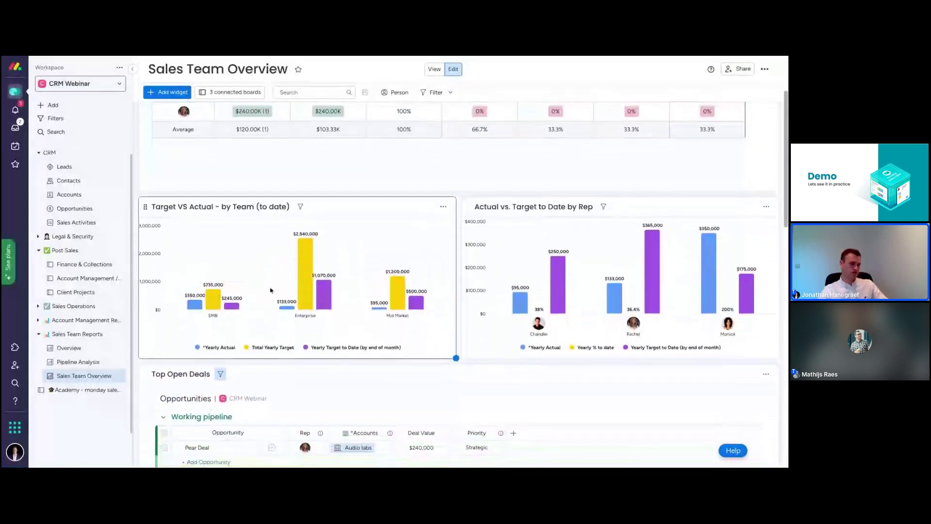
scroll(272, 310, "down", 4)
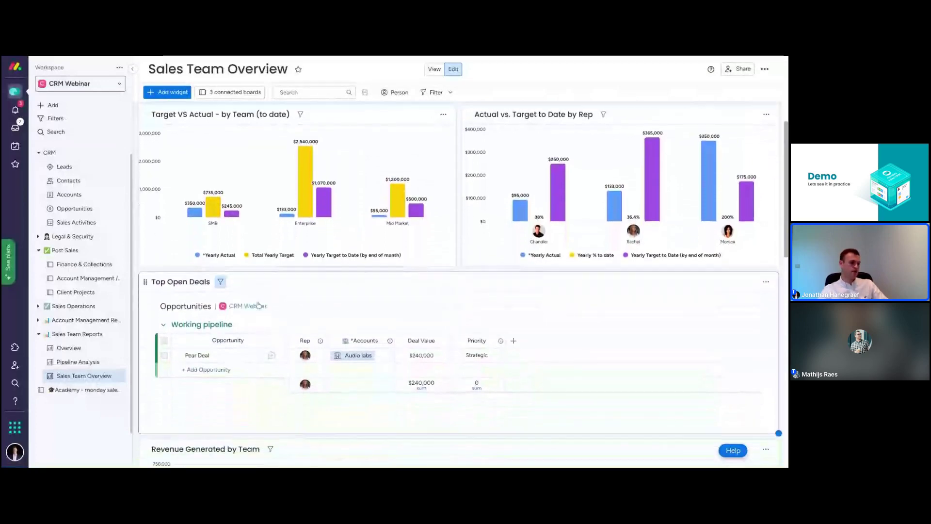
scroll(264, 320, "down", 1)
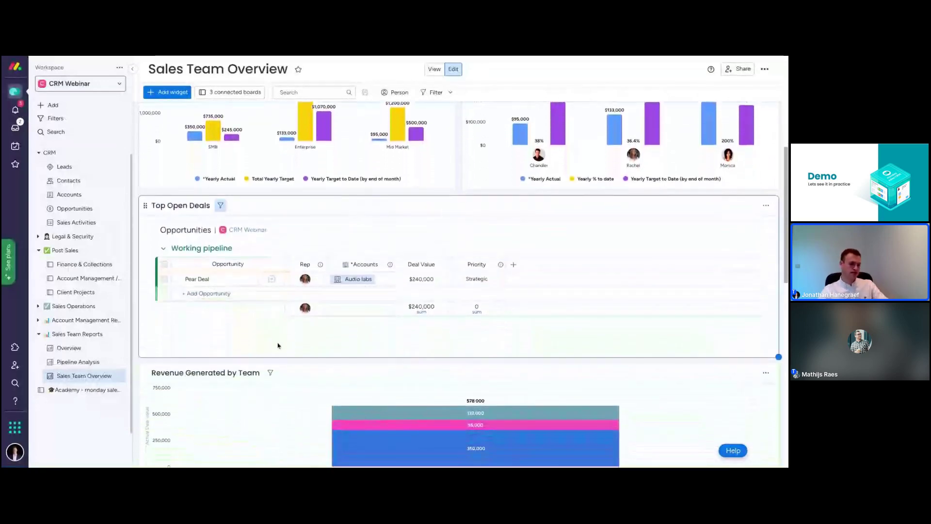
scroll(412, 384, "down", 2)
scroll(402, 377, "up", 3)
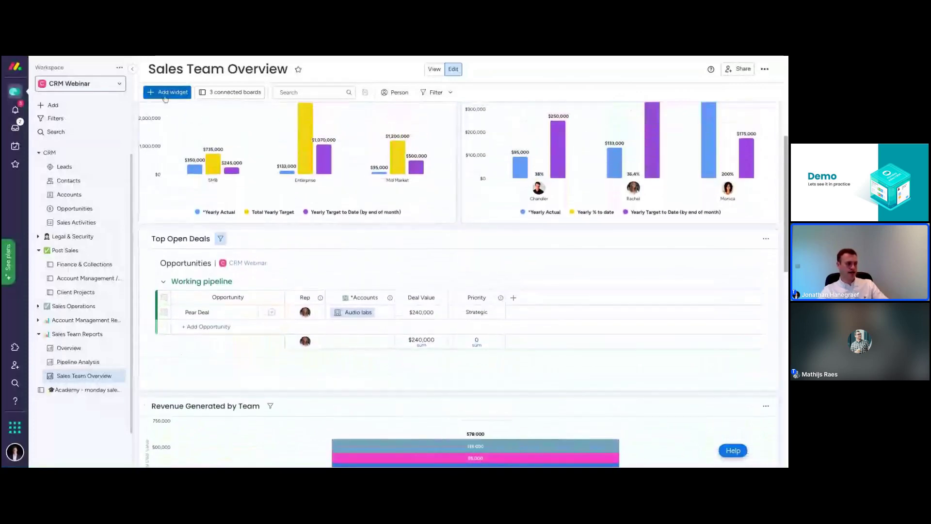
Step: Browse the Add widget choices without adding one, then move down to the Sales Team Effort charts
left_click(167, 92)
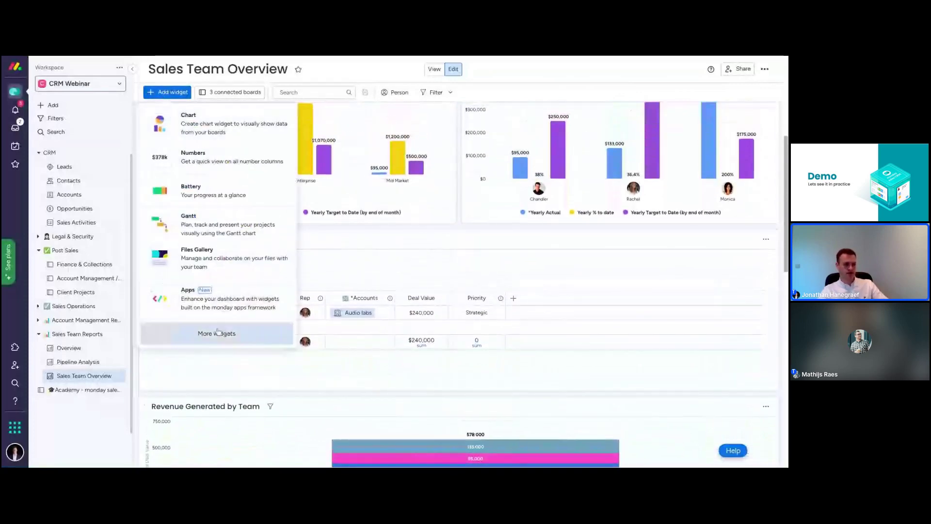
left_click(518, 385)
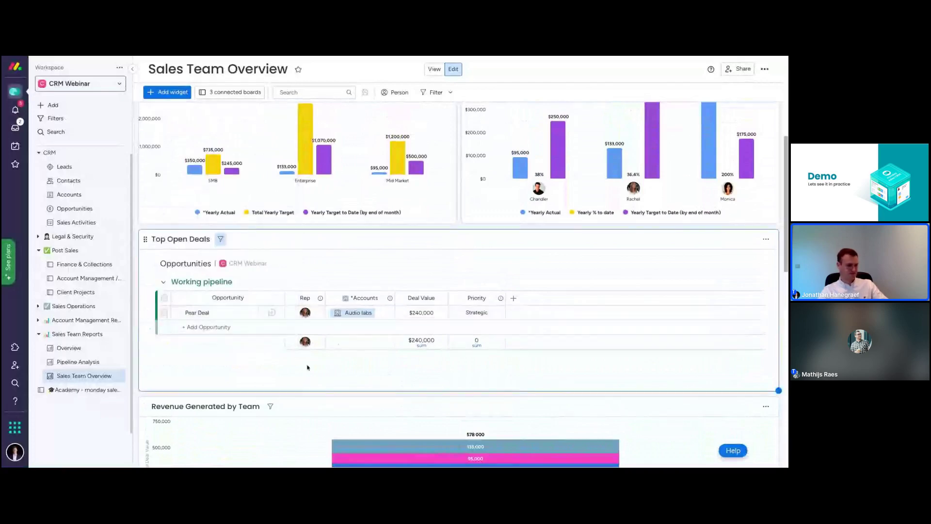
scroll(246, 386, "down", 5)
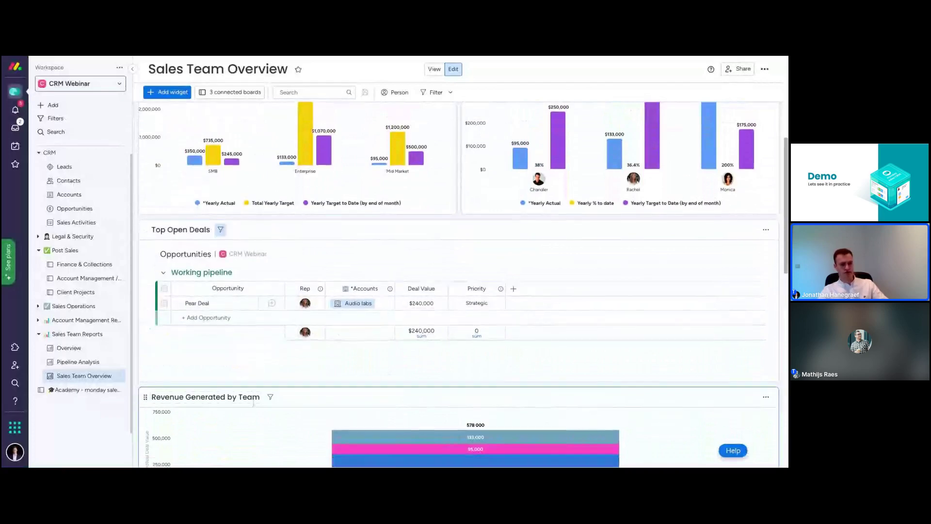
scroll(342, 351, "down", 10)
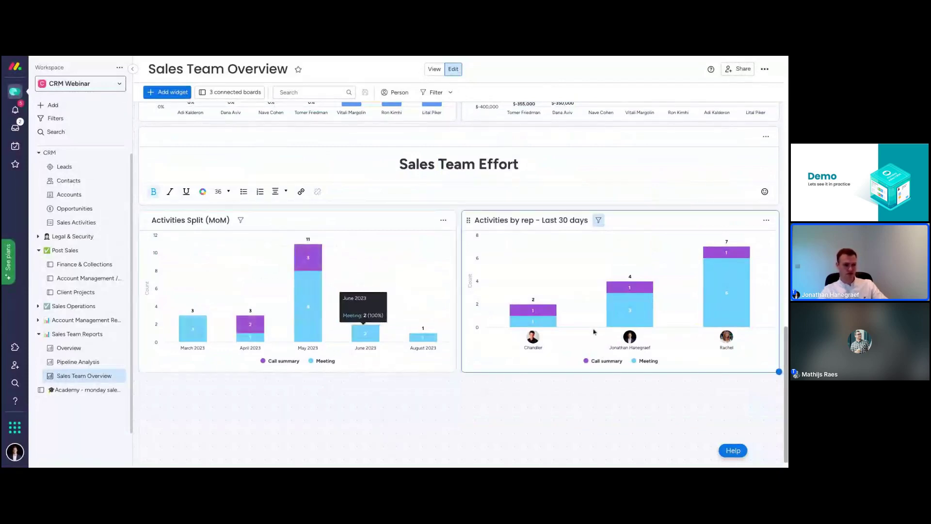
Step: Drill into a rep's Meeting activities in Activities by rep – Last 30 days, close it, and return up the dashboard
left_click(625, 313)
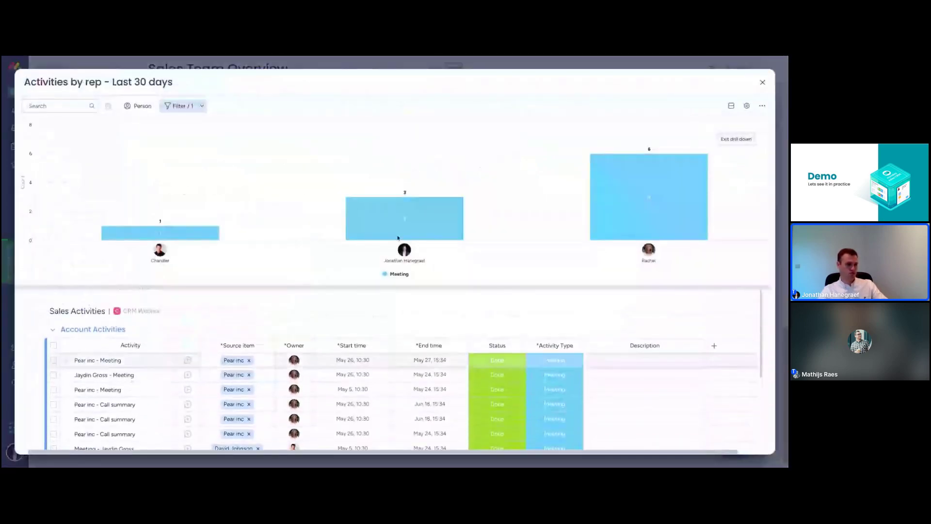
mouse_move(394, 235)
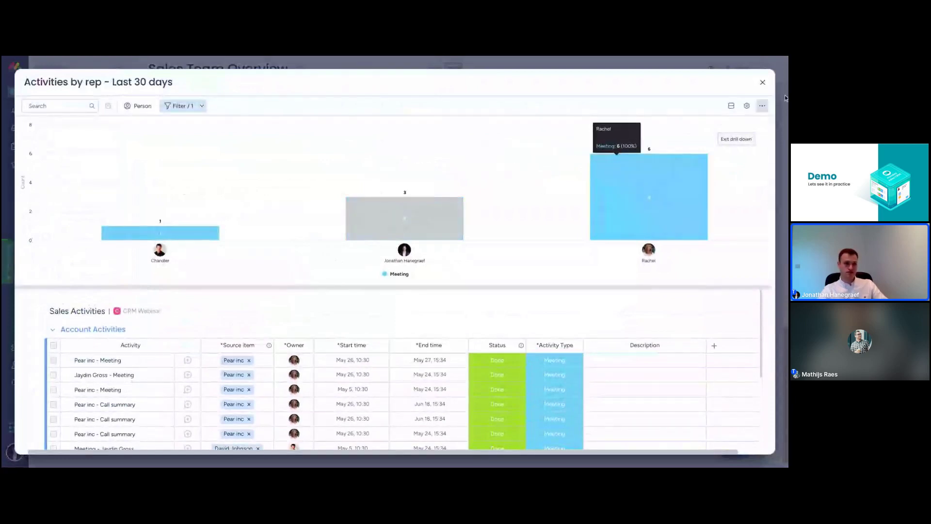
left_click(762, 82)
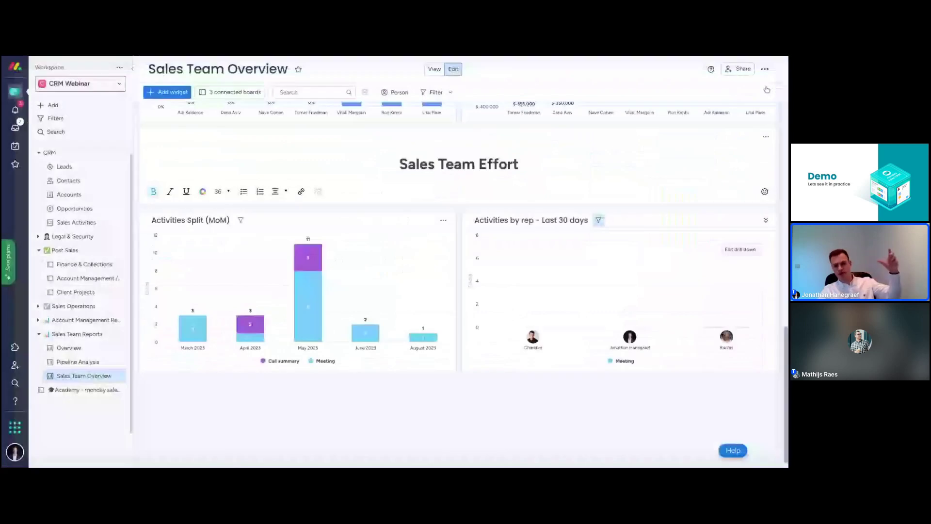
mouse_move(517, 318)
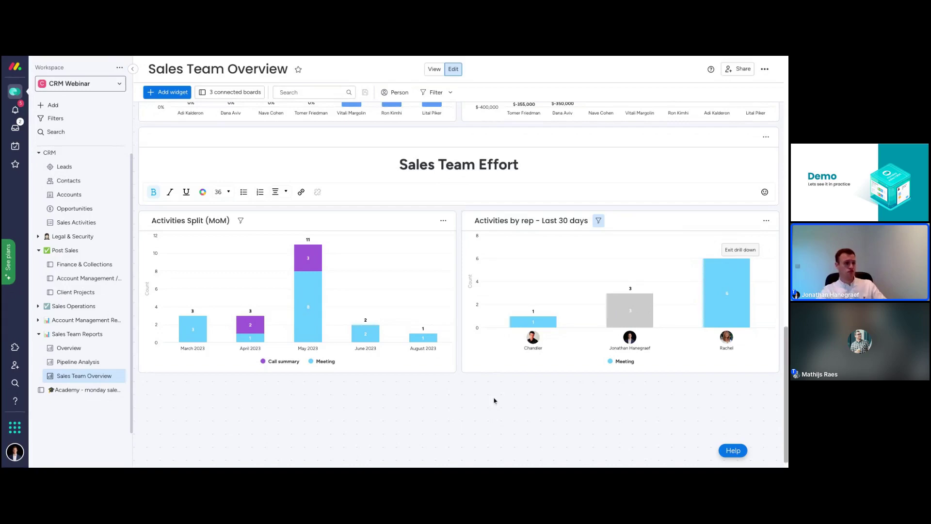
scroll(494, 401, "up", 10)
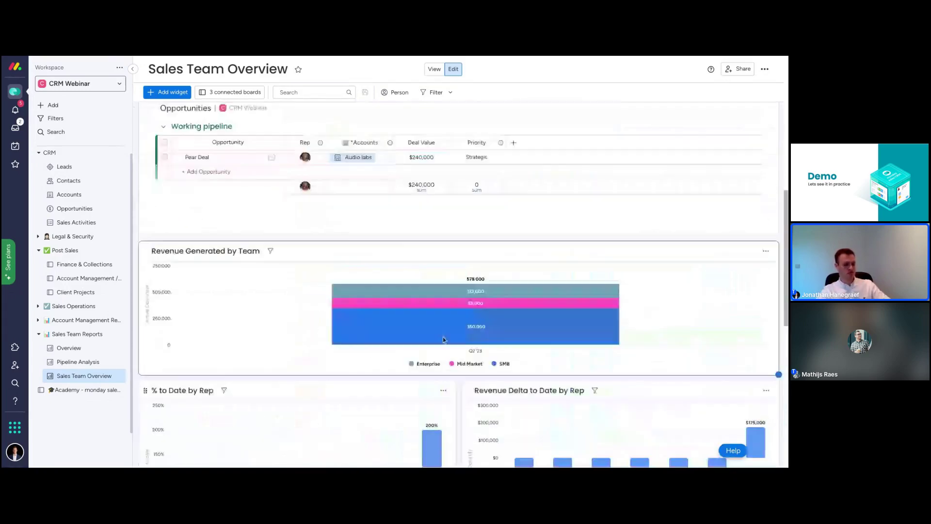
scroll(443, 339, "up", 3)
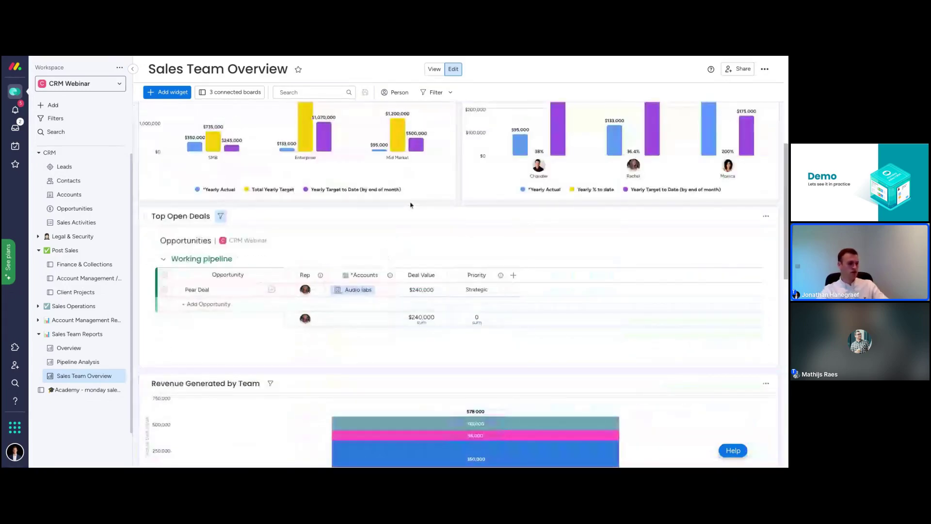